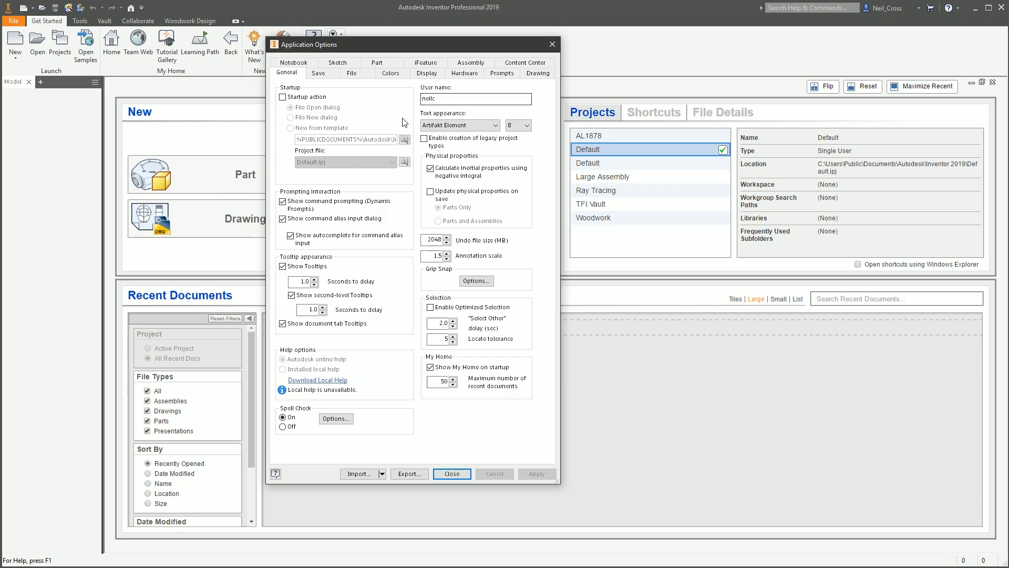
# Review the sketch, hardware, display, colour, file, default template and general settings in the application options.
pyautogui.click(336, 61)
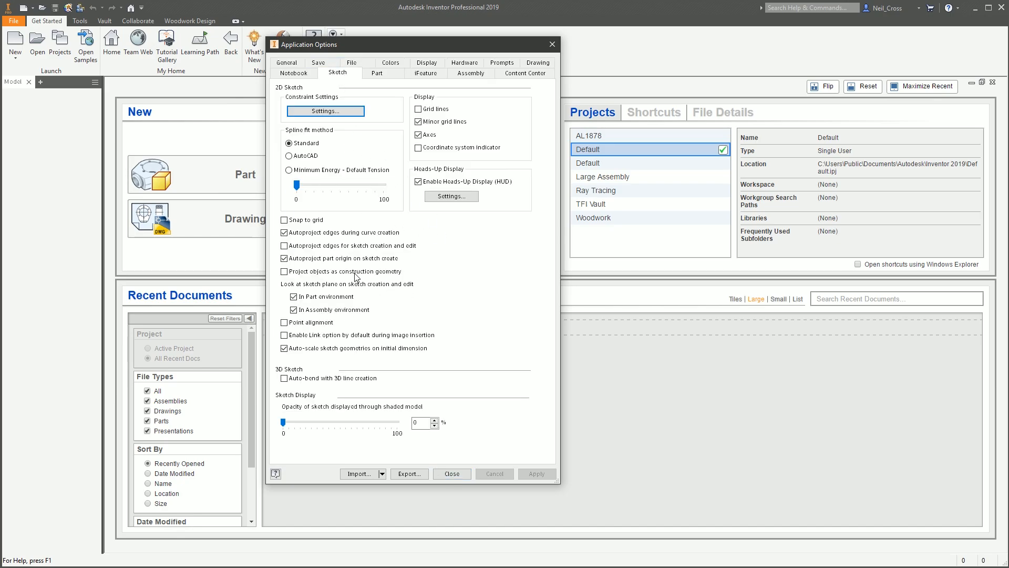
pyautogui.click(460, 64)
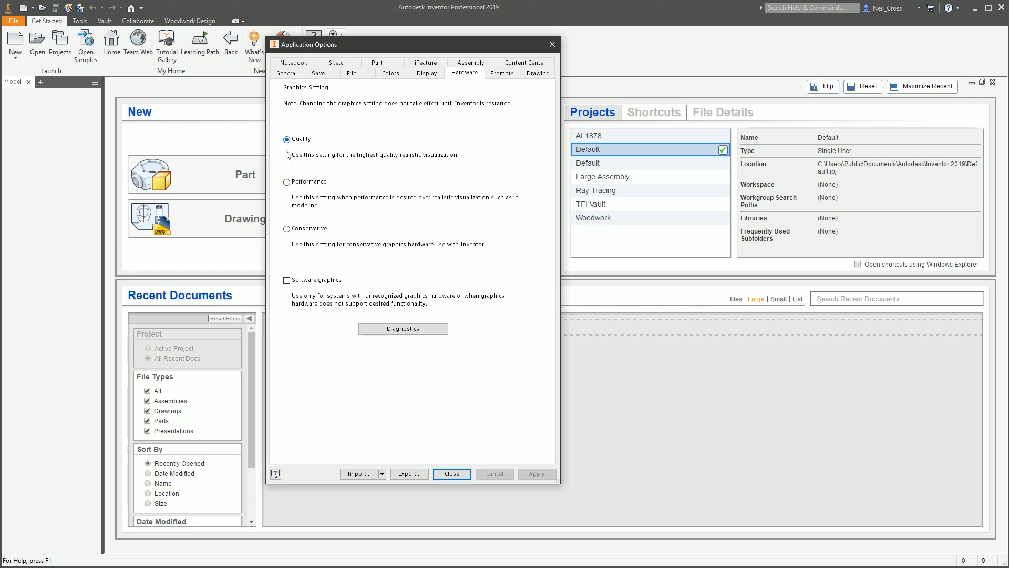
pyautogui.click(426, 74)
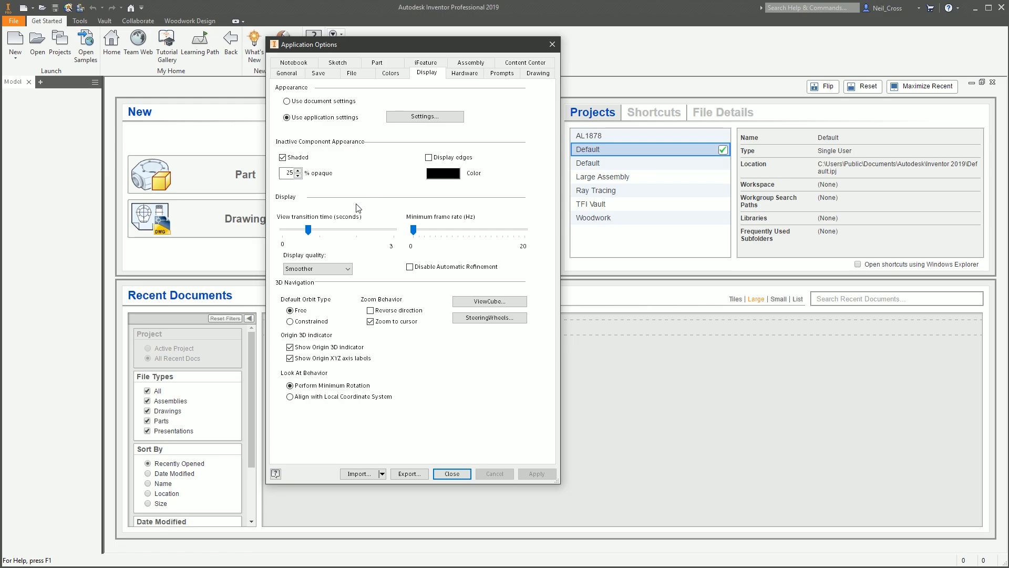
pyautogui.click(390, 75)
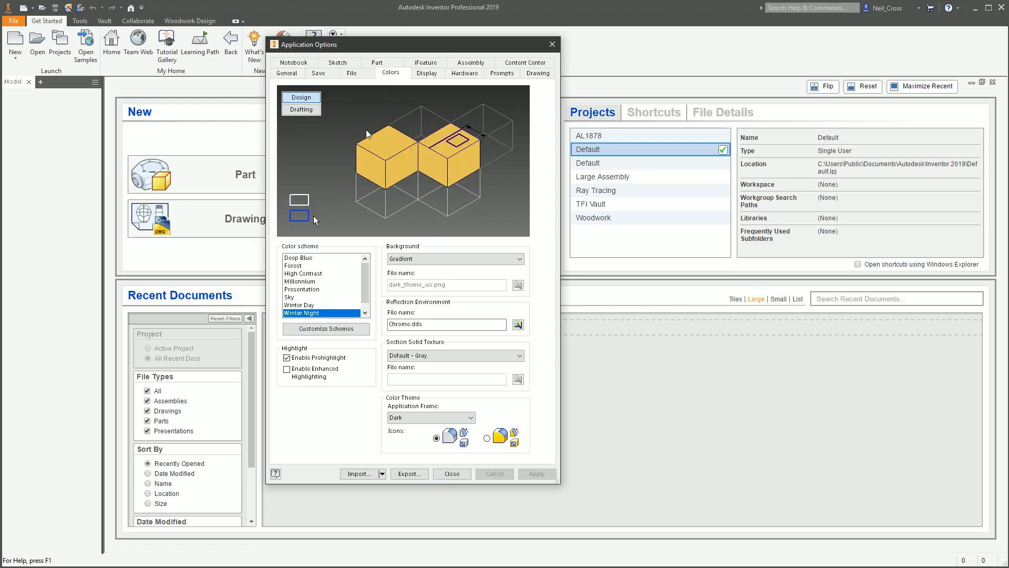
pyautogui.click(351, 74)
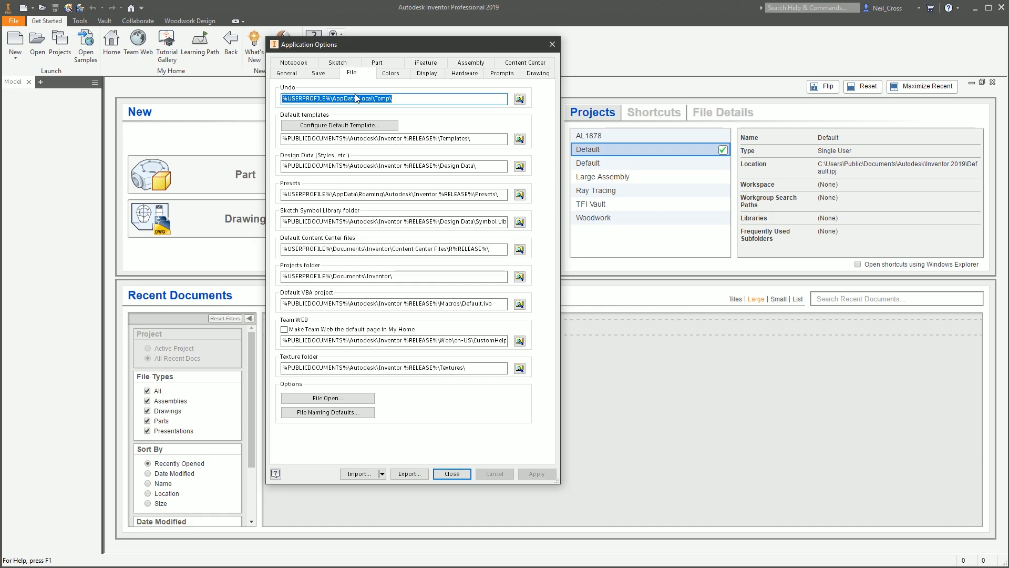
pyautogui.click(301, 126)
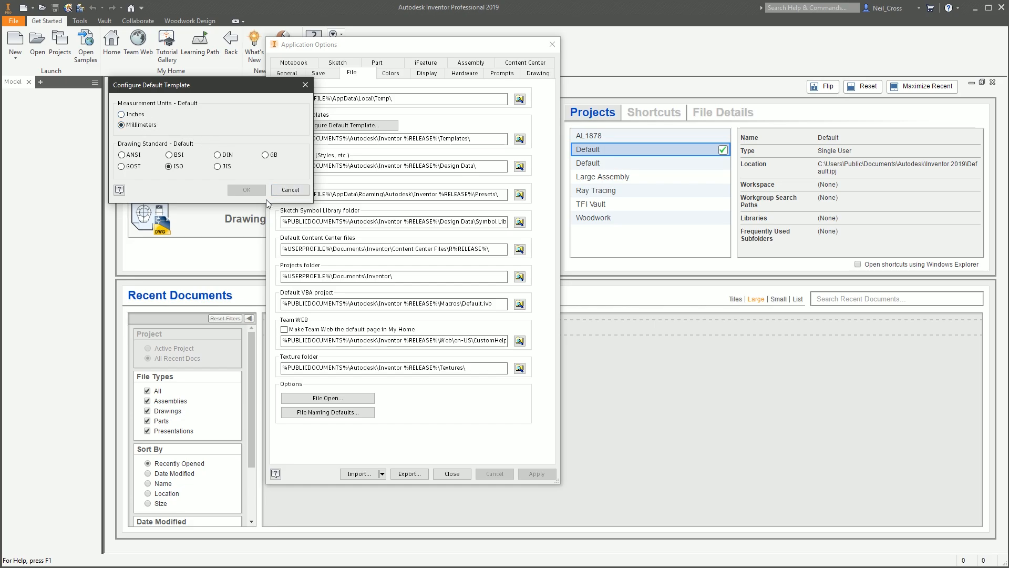
pyautogui.click(286, 190)
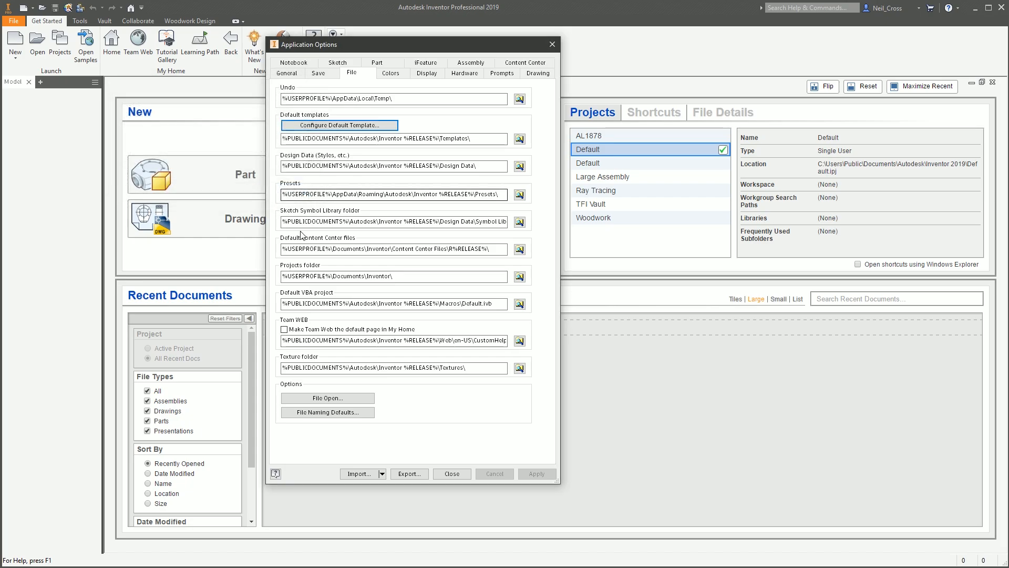
pyautogui.click(287, 72)
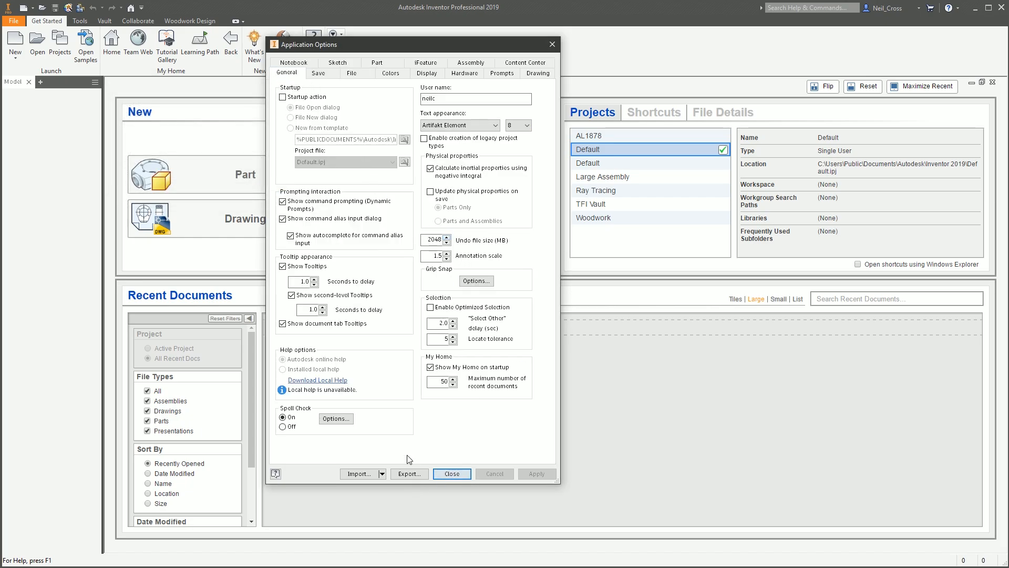
pyautogui.click(450, 475)
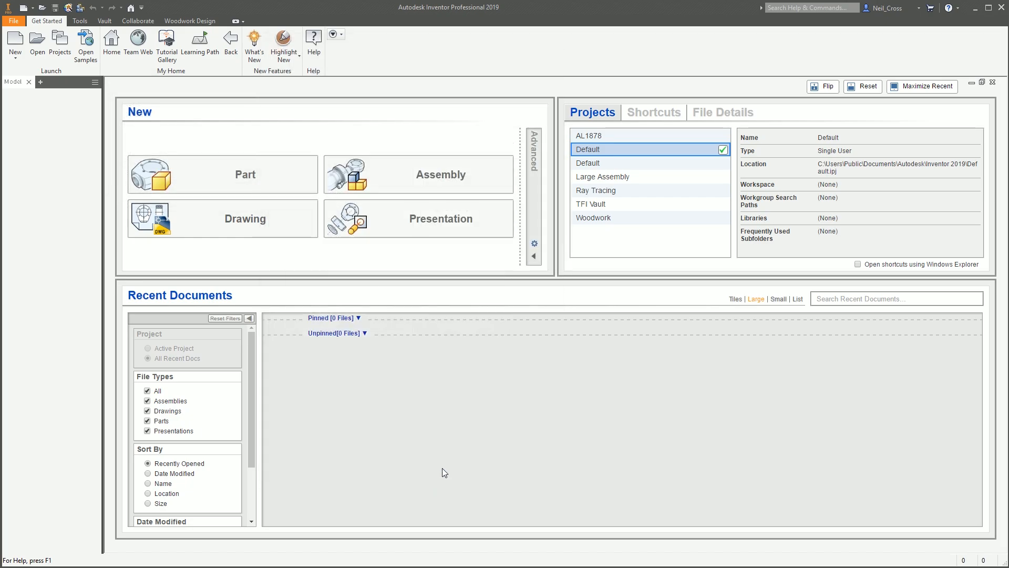
# Create a new part from the Standard.ipt template and start a sketch on the XY plane.
pyautogui.click(16, 40)
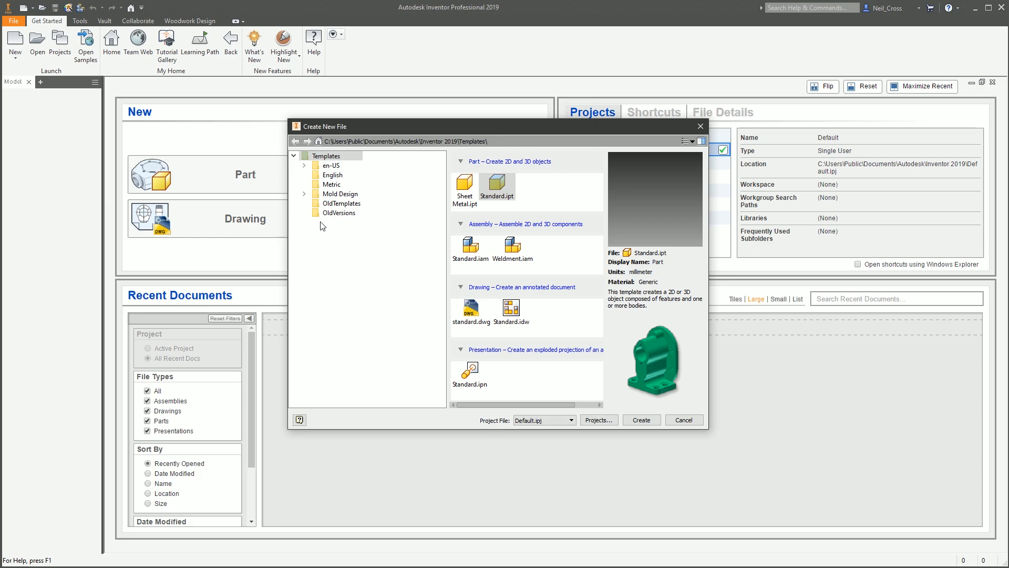
pyautogui.doubleClick(512, 184)
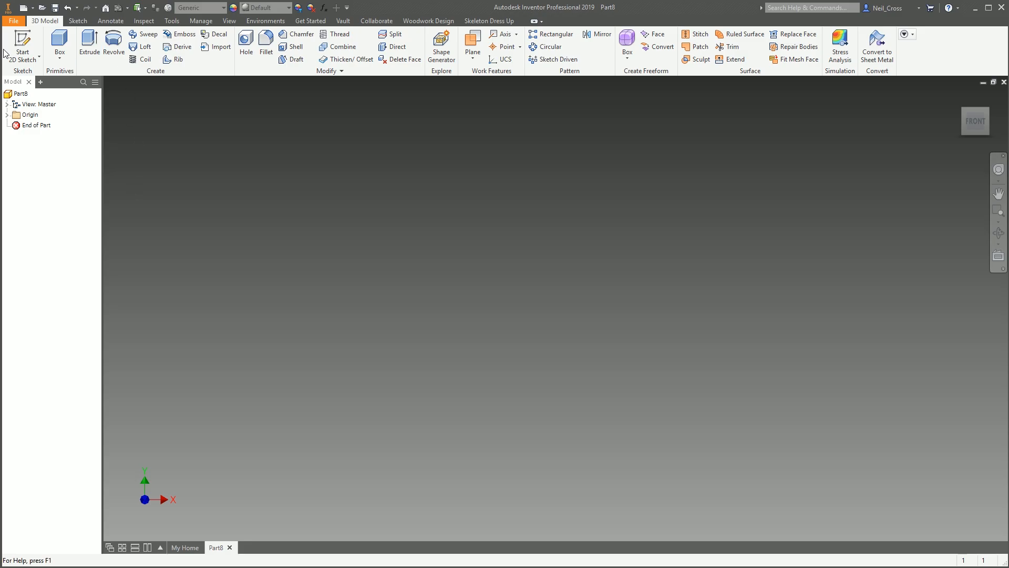
pyautogui.click(22, 43)
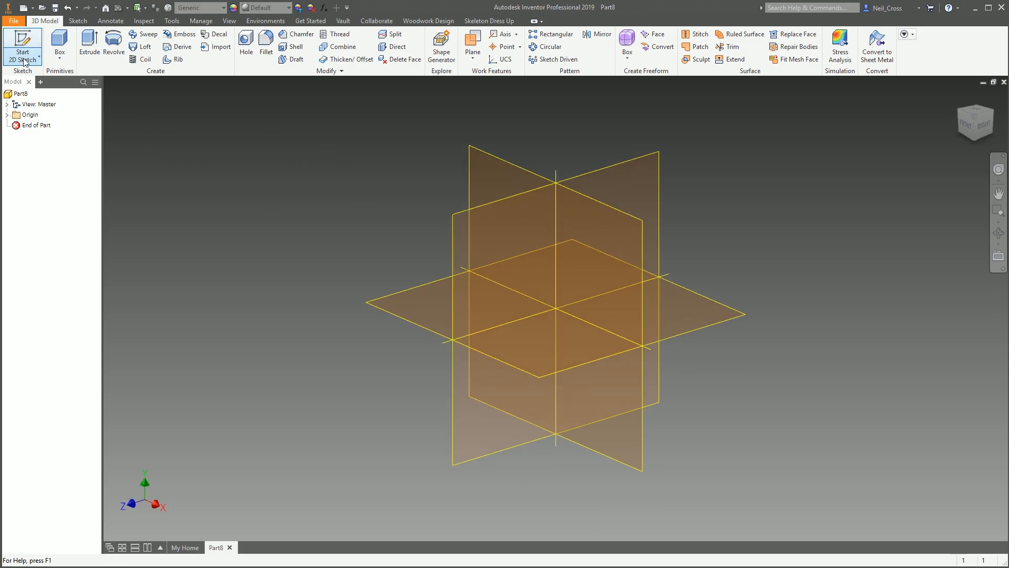
pyautogui.click(510, 165)
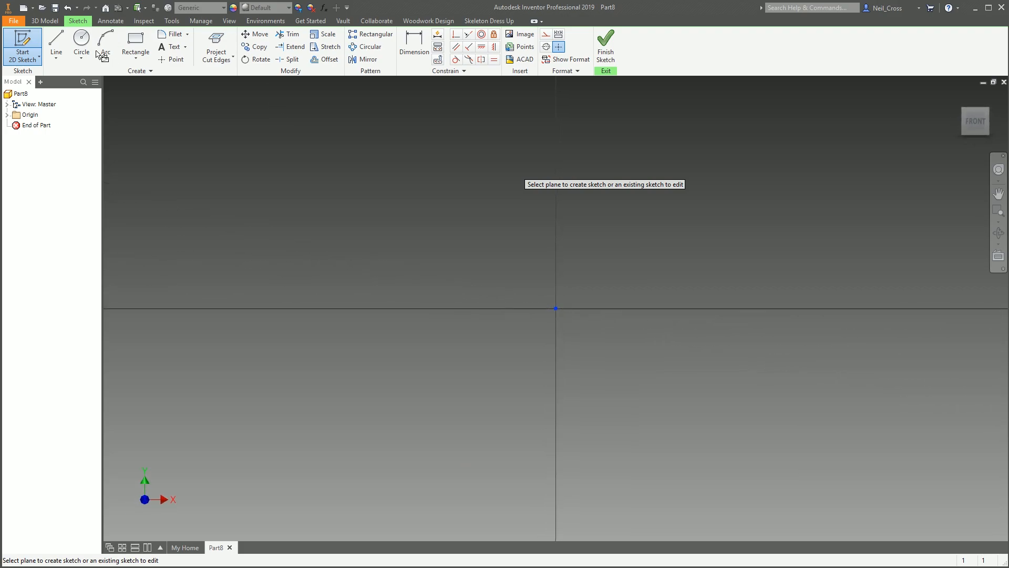
# Sketch a circle centred on the origin with its diameter entered as dia=26mm, and finish the sketch.
pyautogui.press('c')
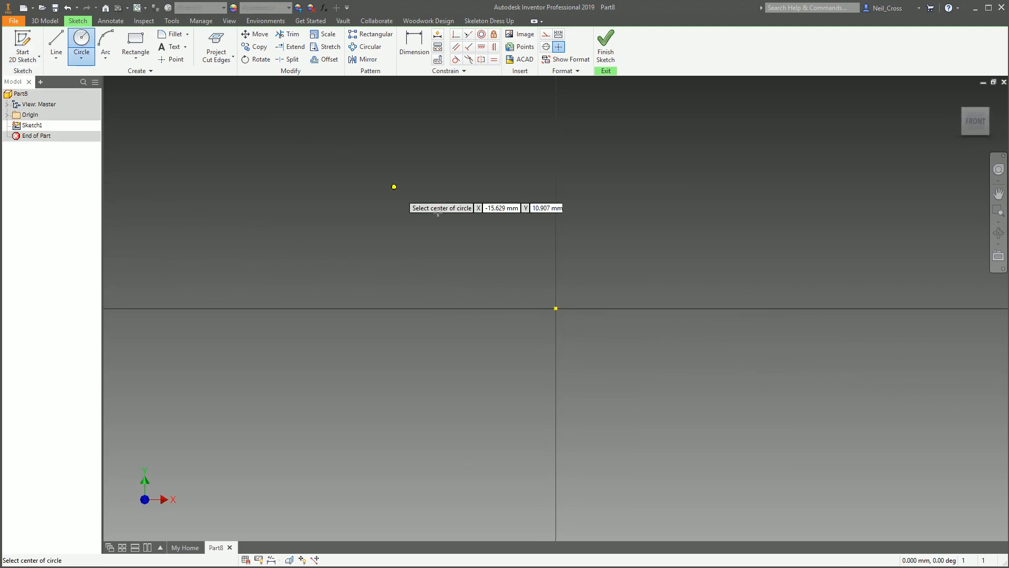
pyautogui.click(556, 308)
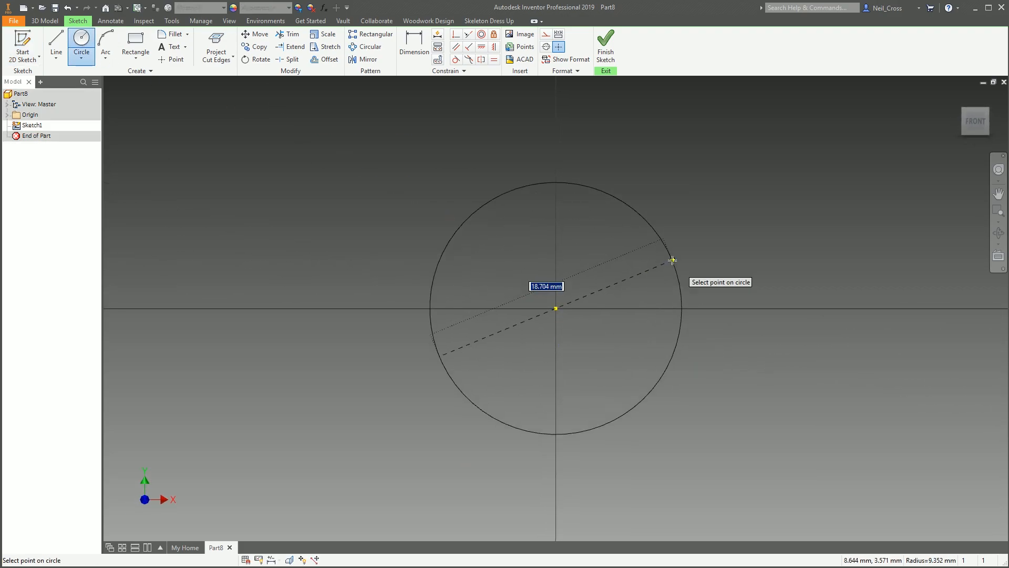
pyautogui.write('dia=26mm')
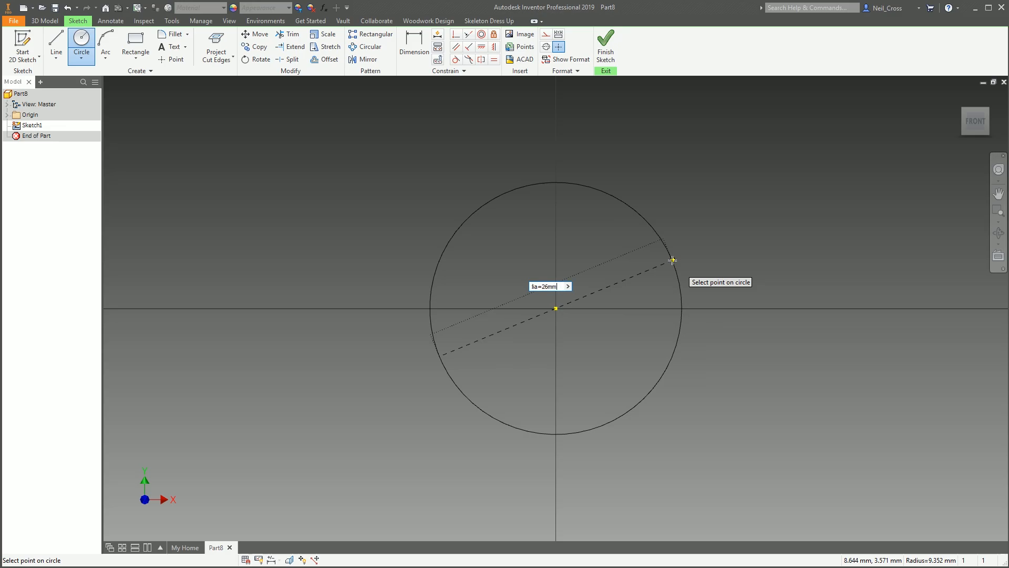
pyautogui.press('Return')
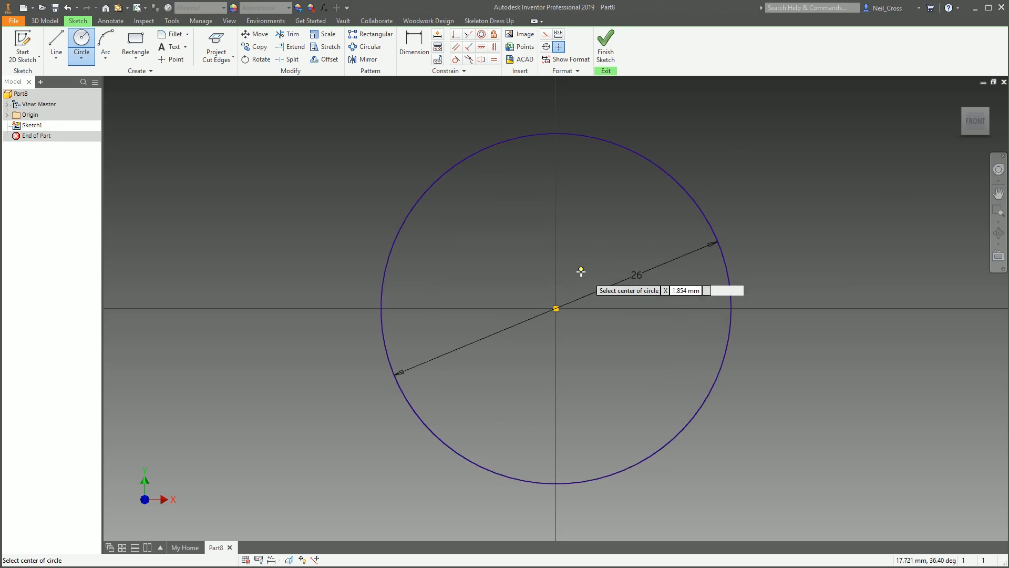
pyautogui.click(606, 46)
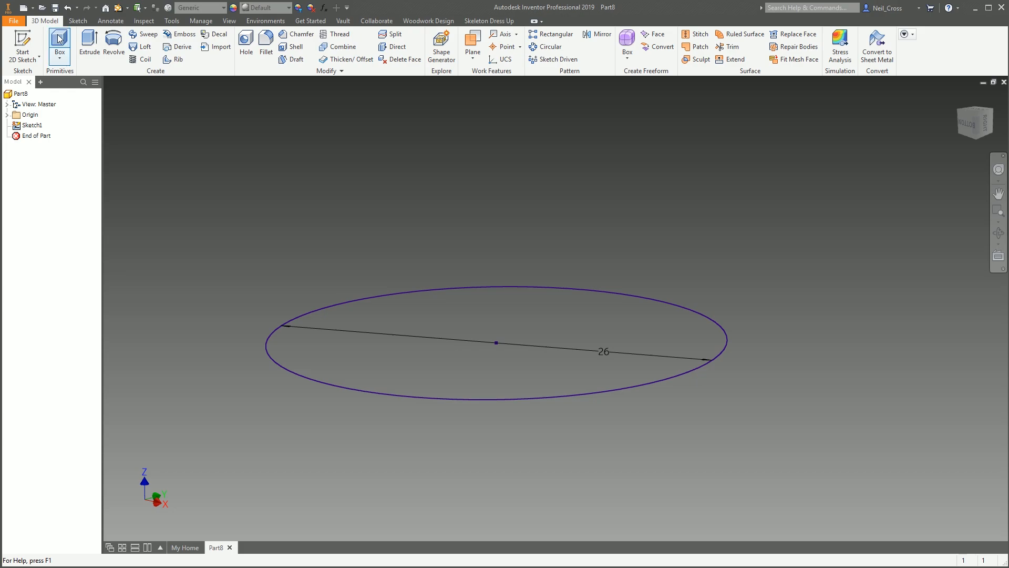
# Extrude the circle 1 mm into a thin solid disc.
pyautogui.click(90, 43)
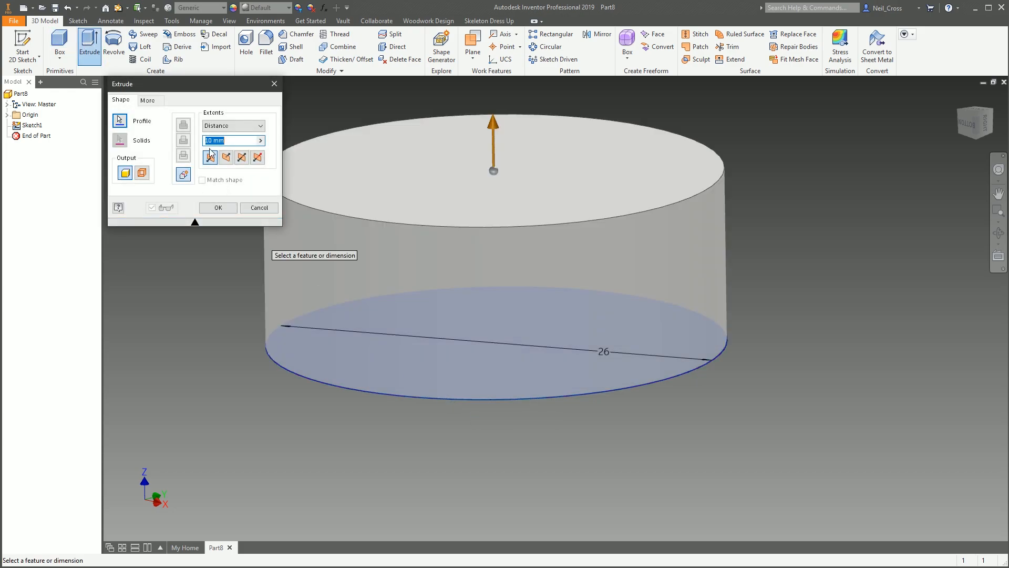
pyautogui.write('1m')
pyautogui.press('Return')
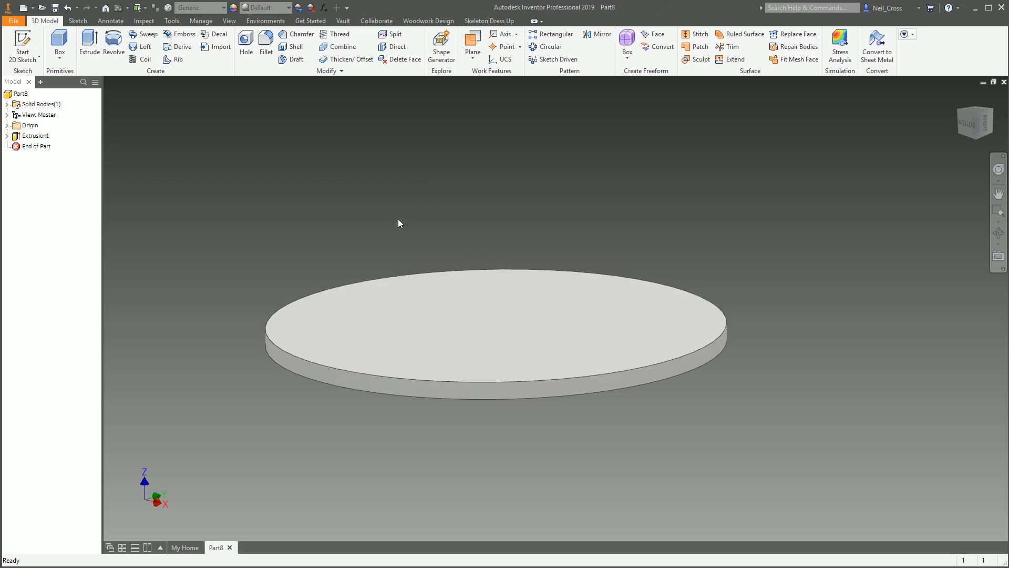
# Start a new sketch on the XZ origin plane through the disc.
pyautogui.click(8, 126)
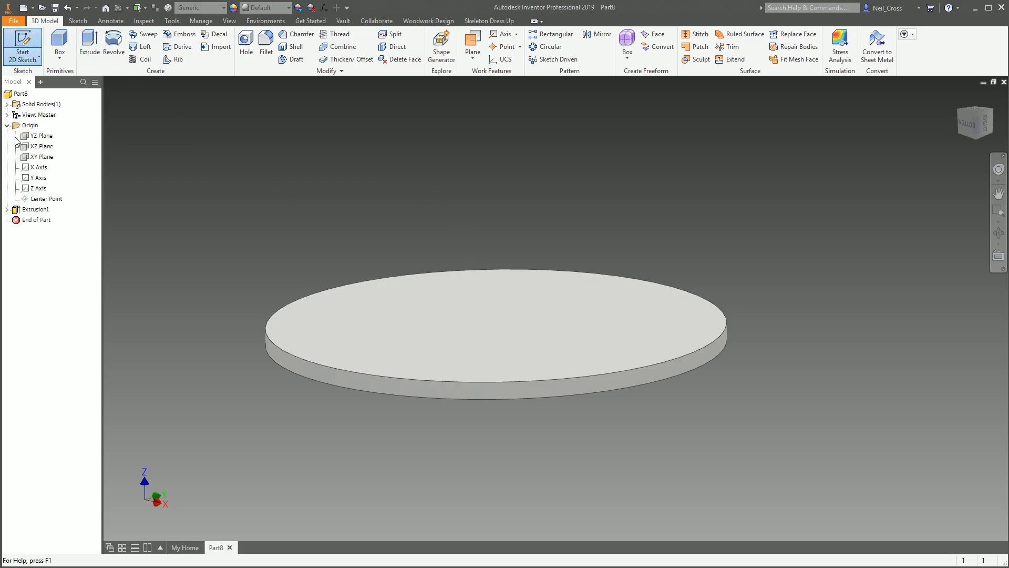
pyautogui.click(42, 147)
pyautogui.press('s')
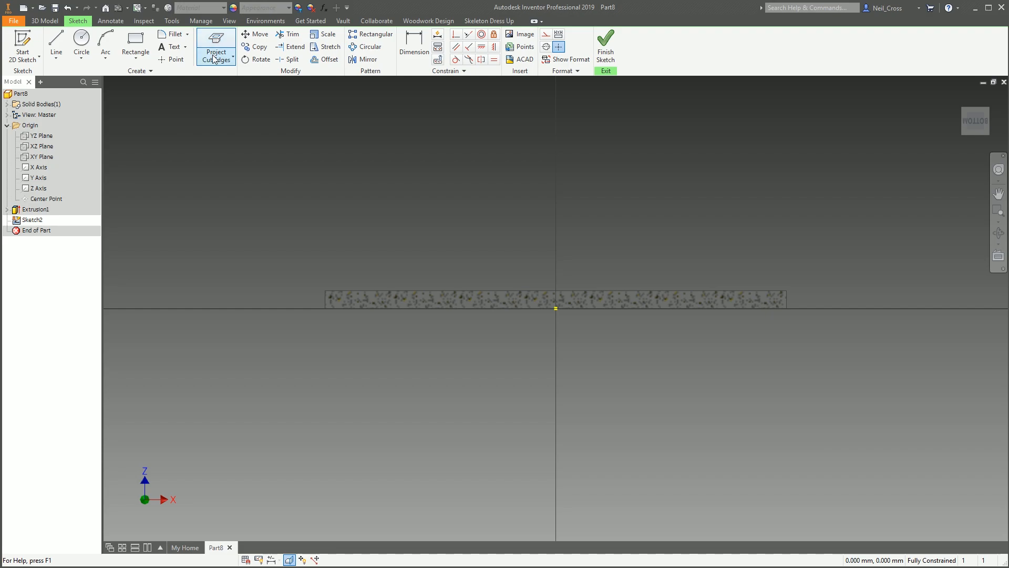
# Project the disc's cut edges into the sketch and convert the lower and side edges to construction geometry.
pyautogui.click(233, 57)
pyautogui.click(235, 95)
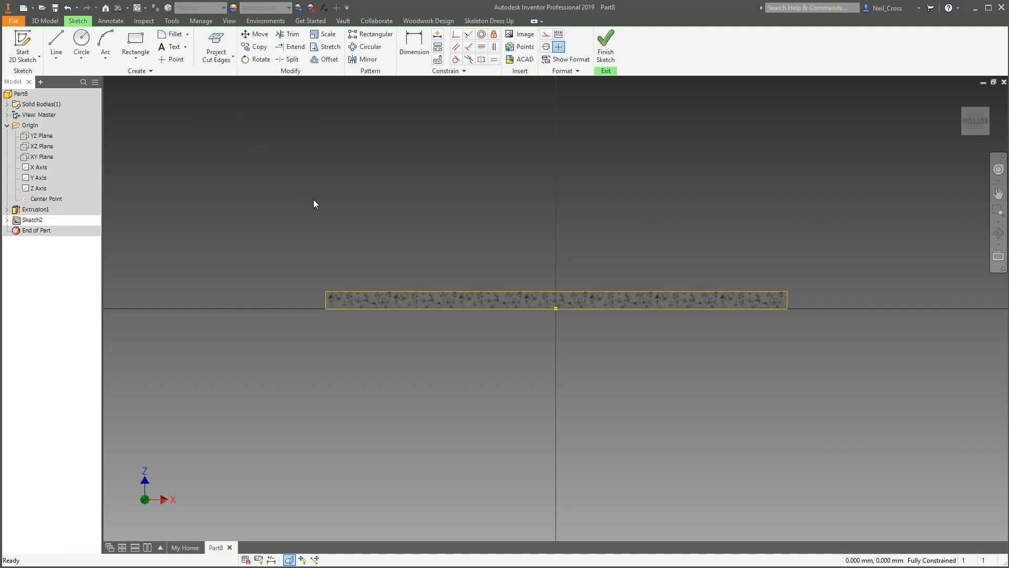
pyautogui.moveTo(859, 404); pyautogui.dragTo(270, 301)
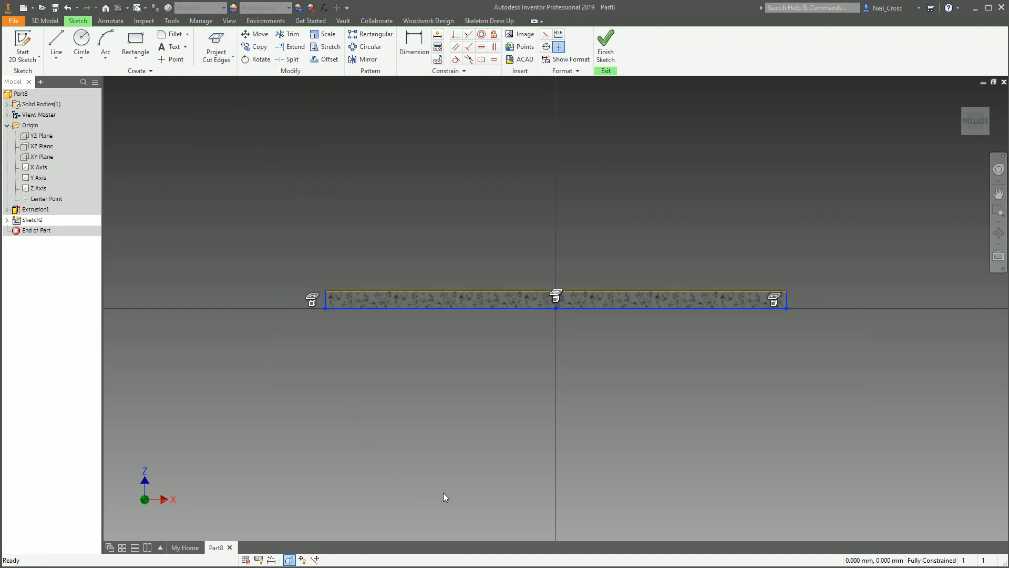
pyautogui.click(547, 37)
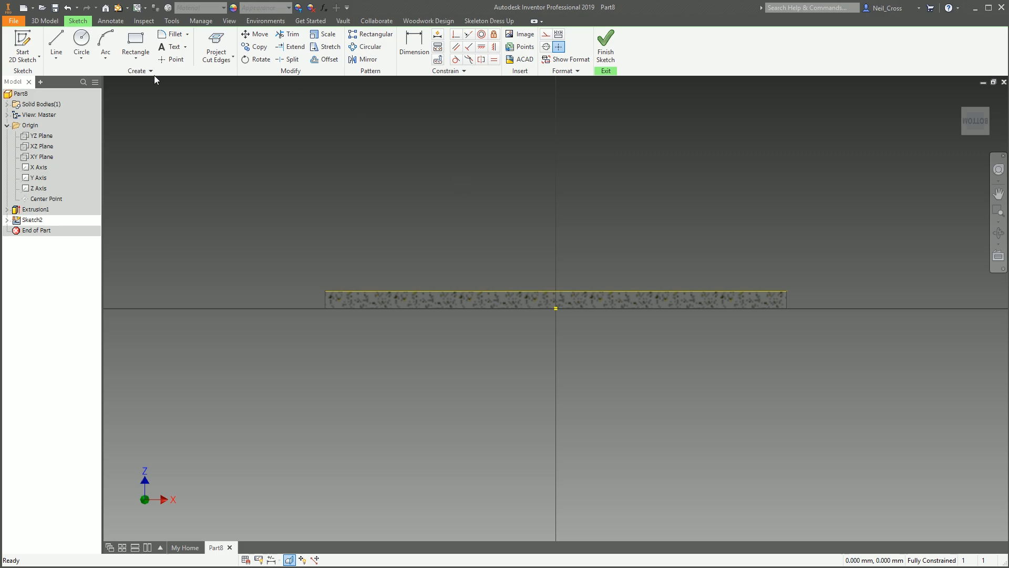
# Draw a 10 mm vertical line up from the midpoint of the disc's top edge, followed by a 3 mm horizontal line outward.
pyautogui.click(57, 39)
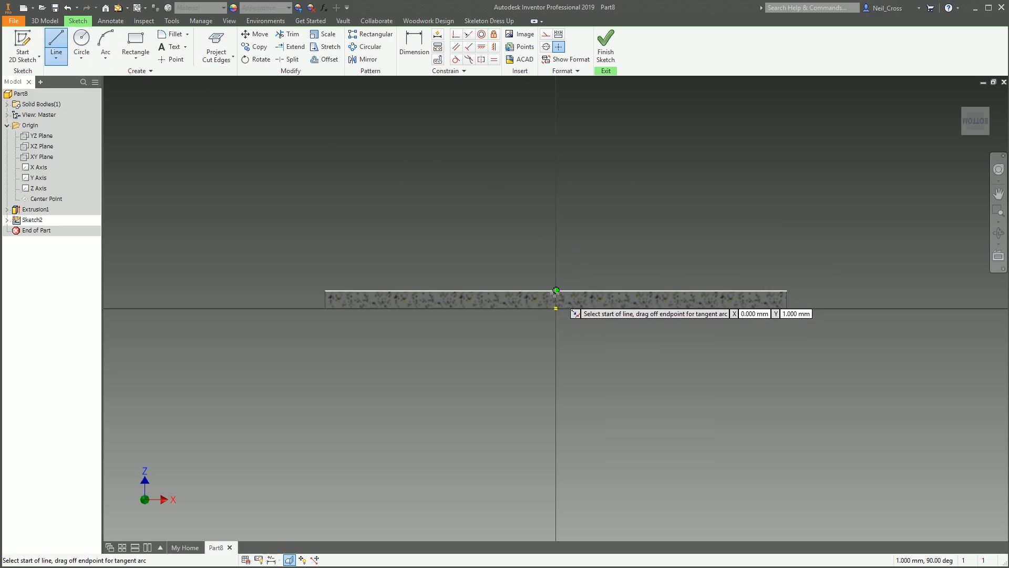
pyautogui.click(556, 291)
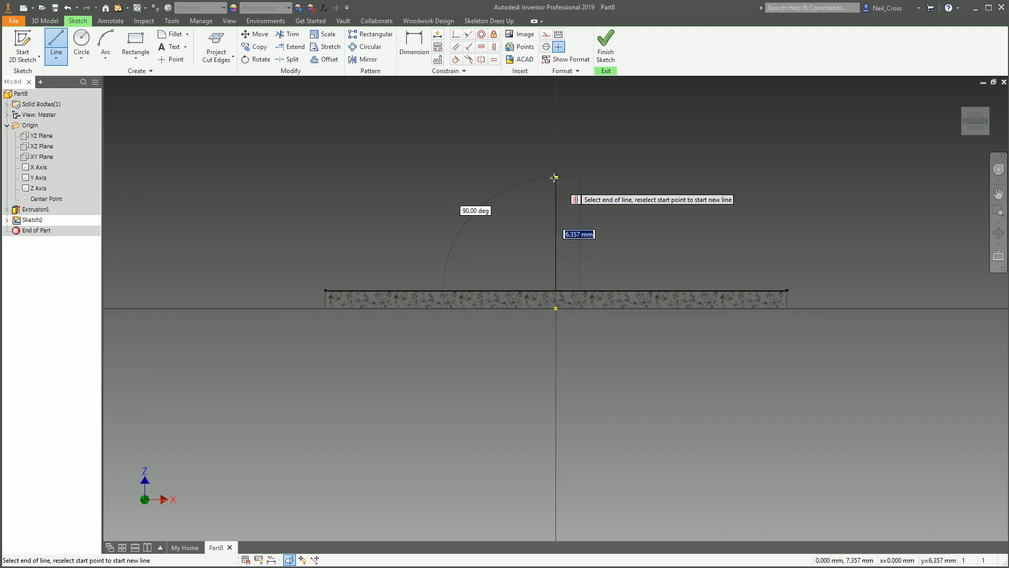
pyautogui.write('10')
pyautogui.press('Return')
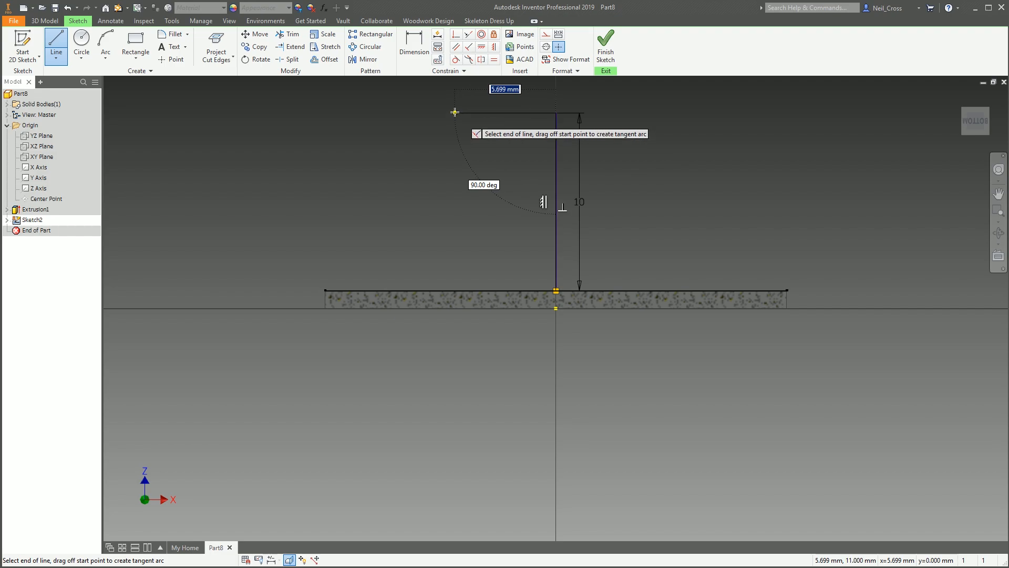
pyautogui.write('3')
pyautogui.press('Return')
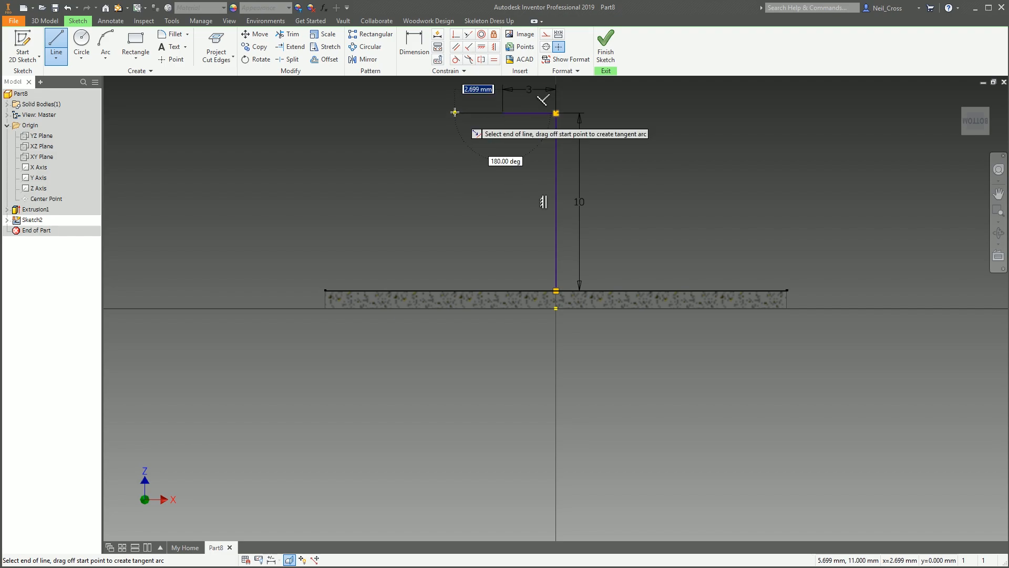
pyautogui.press('Escape')
# Sketch a three-point arc of about 6 mm radius curving down and outward from the free end of the 3 mm line.
pyautogui.moveTo(491, 228); pyautogui.dragTo(554, 349, button='middle')
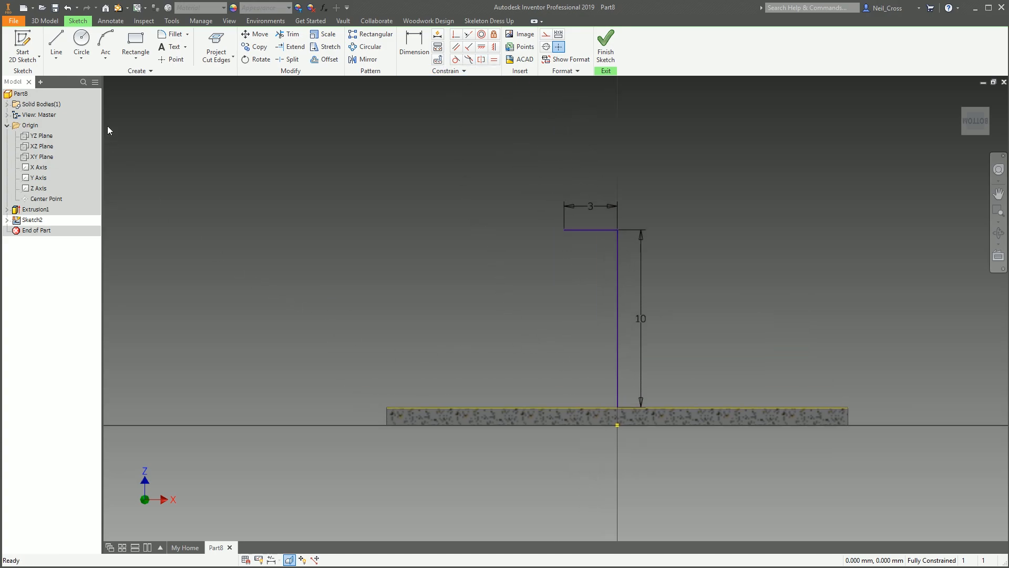
pyautogui.click(105, 57)
pyautogui.click(120, 81)
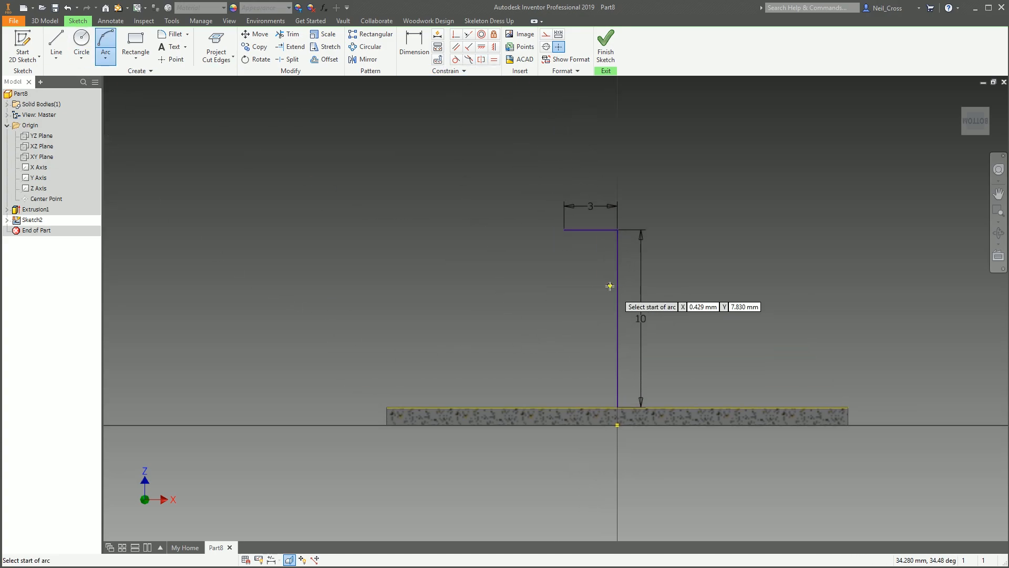
pyautogui.click(565, 230)
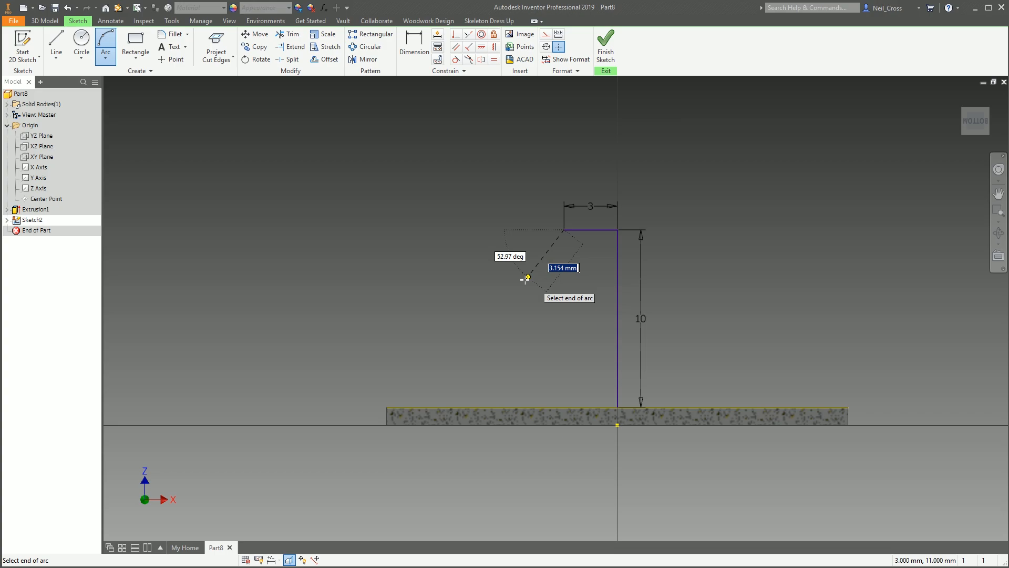
pyautogui.click(495, 312)
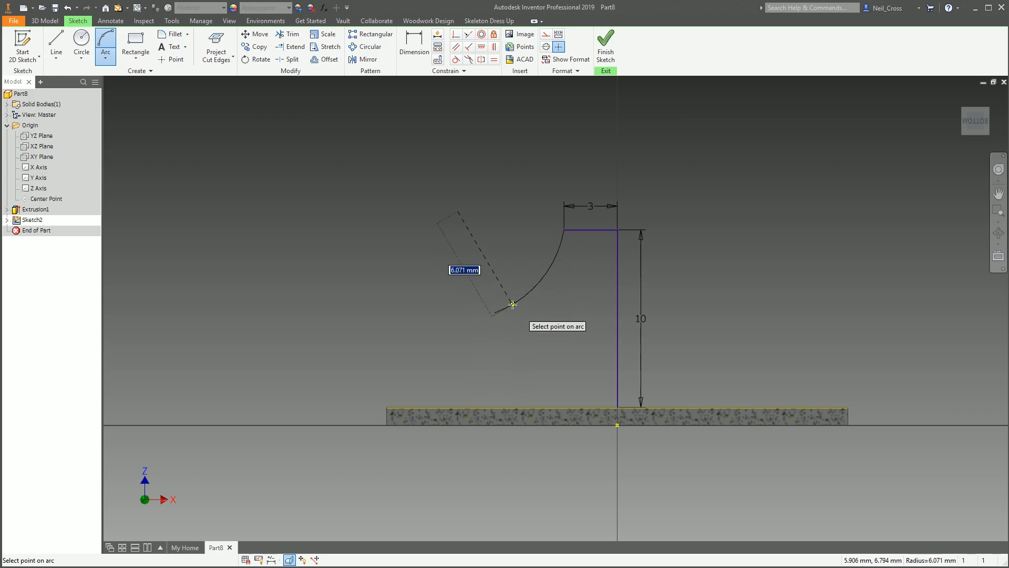
pyautogui.click(514, 299)
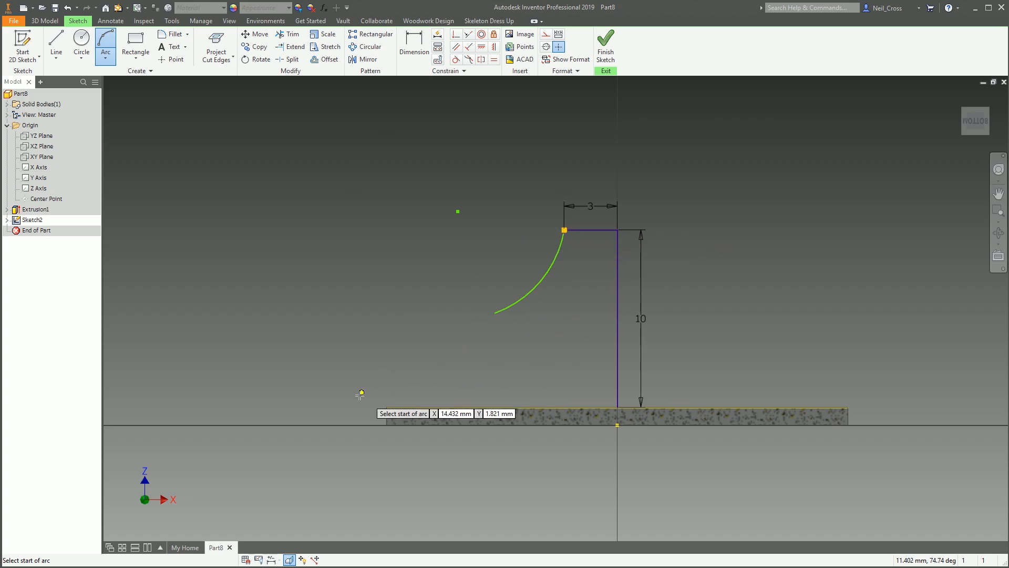
# Sketch a second three-point arc from the outer end of the disc's top edge to the lower end of the first arc.
pyautogui.click(388, 407)
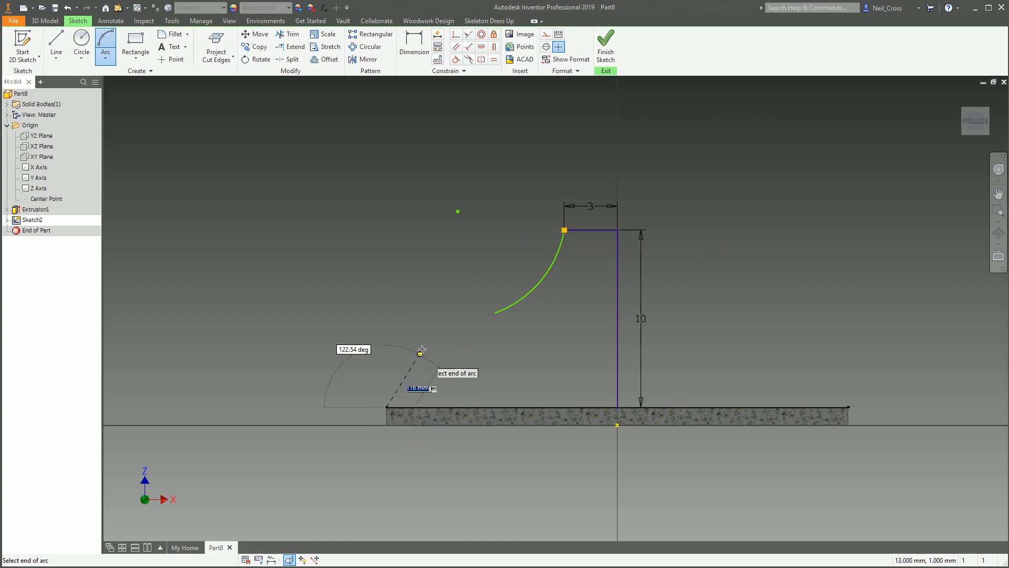
pyautogui.click(494, 313)
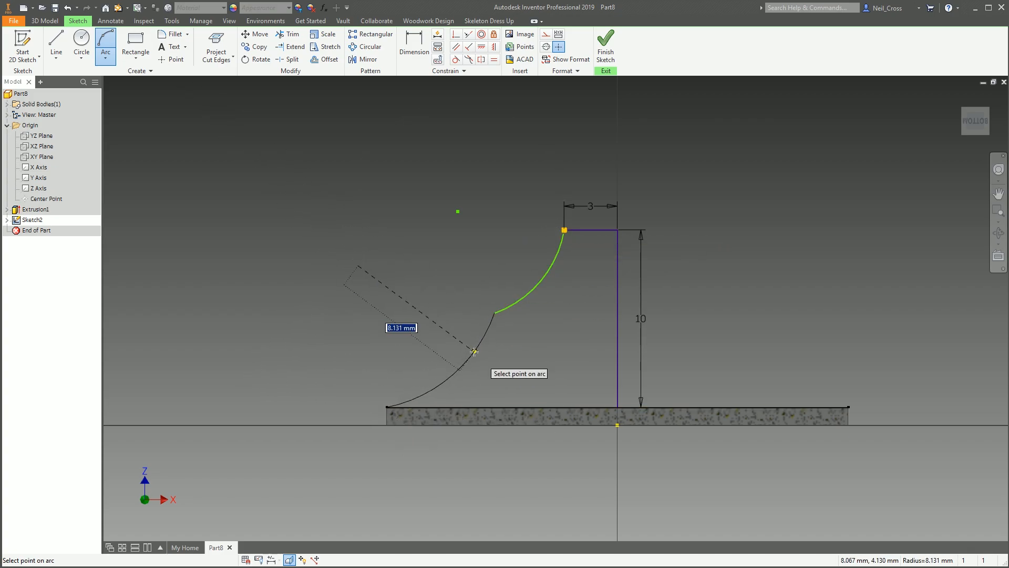
pyautogui.click(468, 353)
pyautogui.rightClick(431, 313)
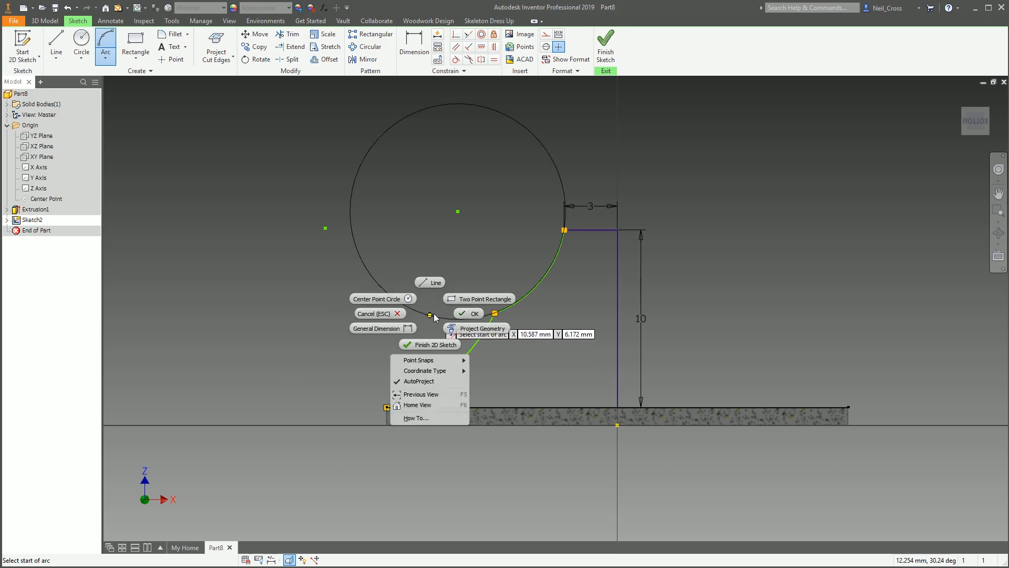
pyautogui.click(467, 317)
# Constrain the upper arc perpendicular to the 3 mm line and the lower arc perpendicular to the disc's side edge.
pyautogui.click(468, 47)
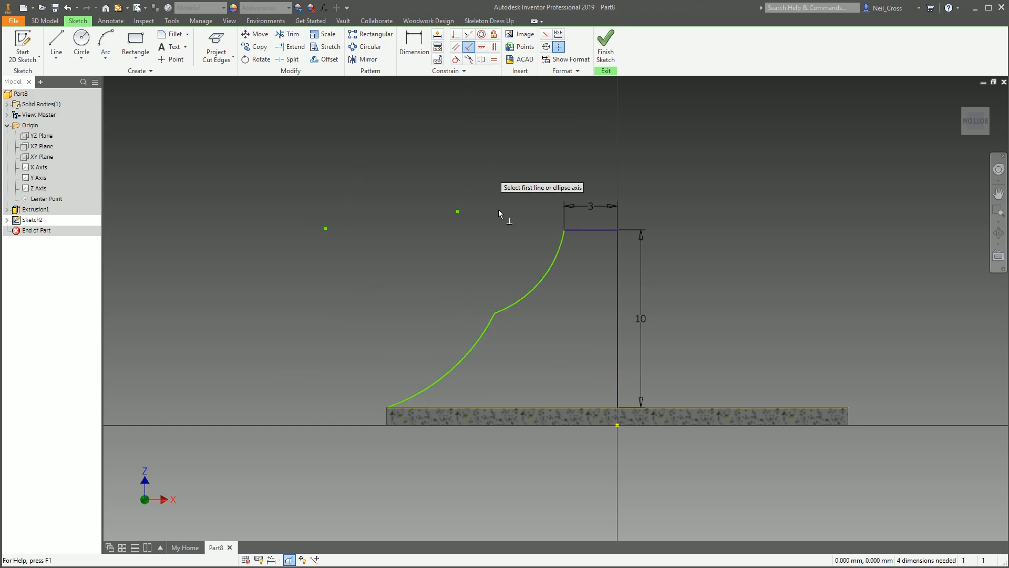
pyautogui.click(565, 240)
pyautogui.click(578, 230)
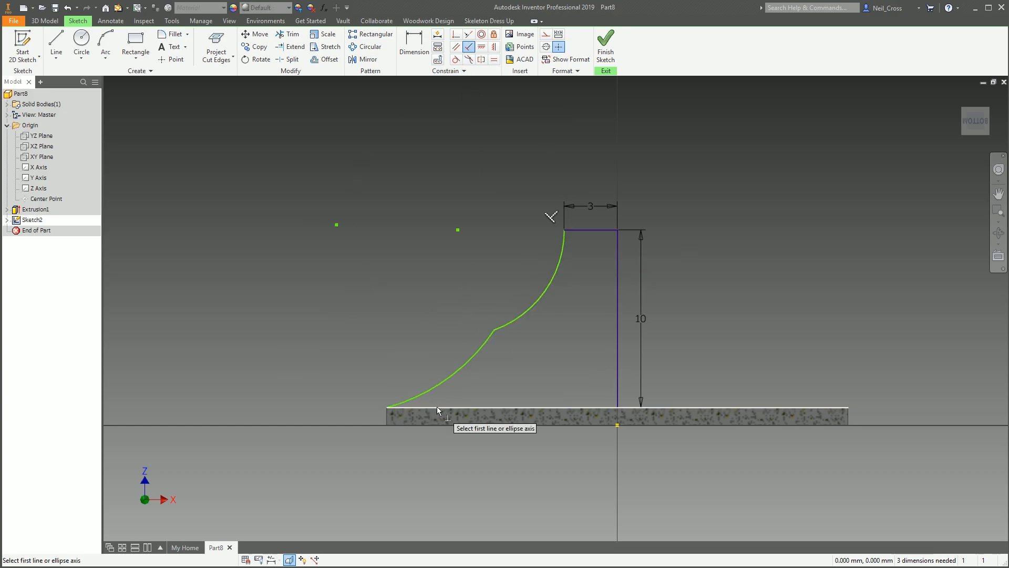
pyautogui.click(402, 402)
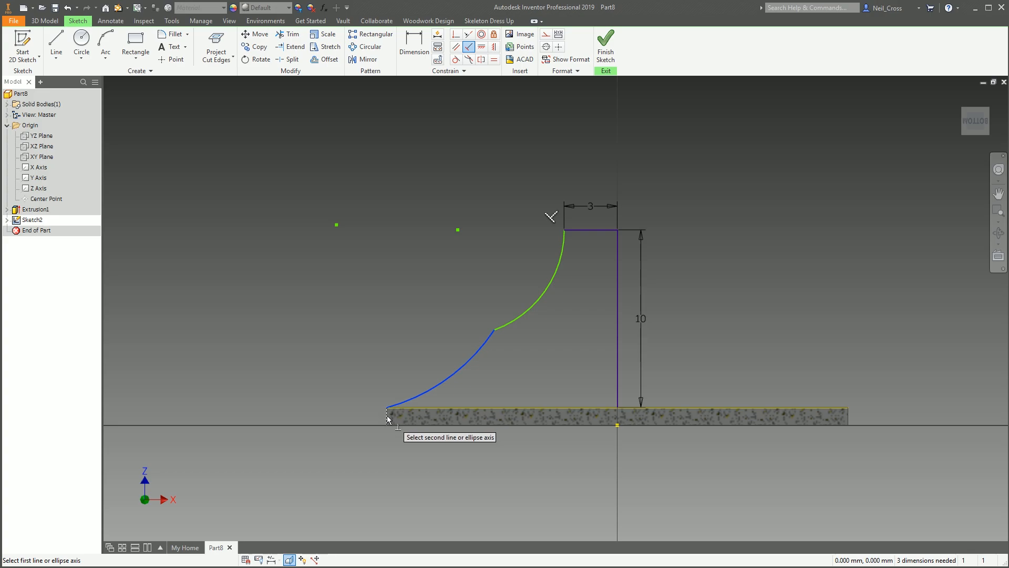
pyautogui.click(387, 417)
pyautogui.rightClick(439, 314)
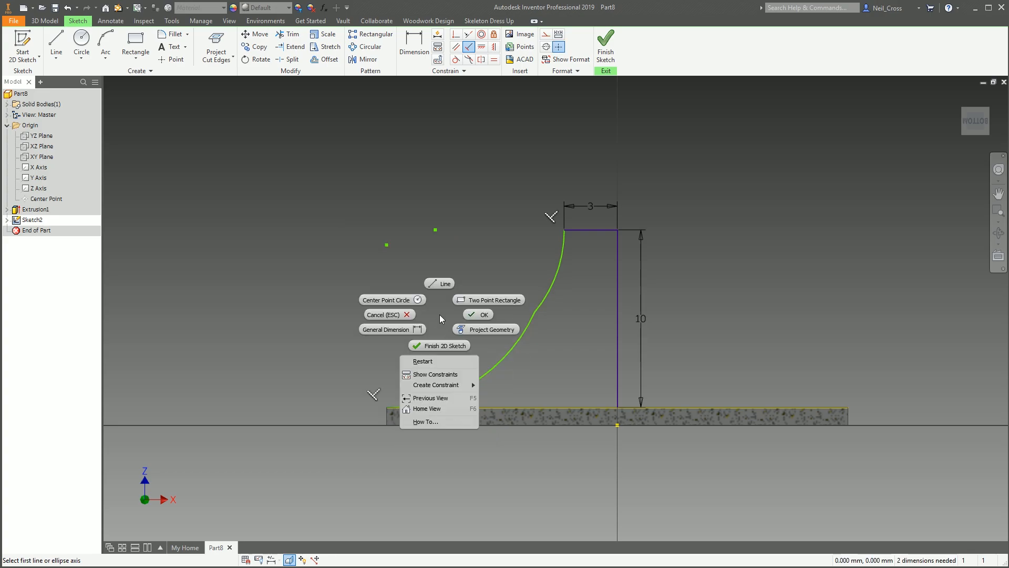
pyautogui.click(478, 314)
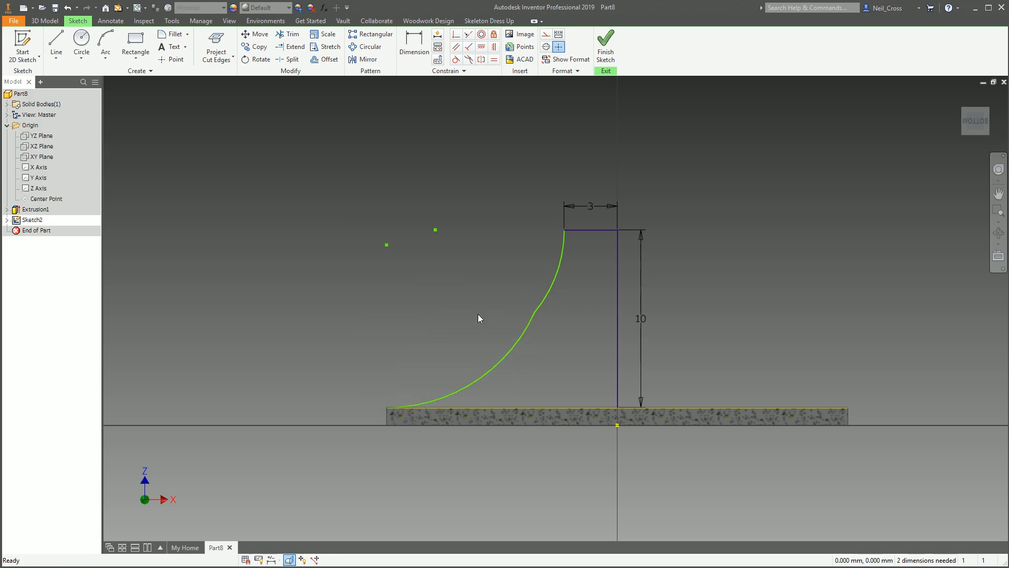
# Align the arcs' shared endpoint horizontally with the midpoint of the 10 mm line and make the two arcs tangent.
pyautogui.click(482, 48)
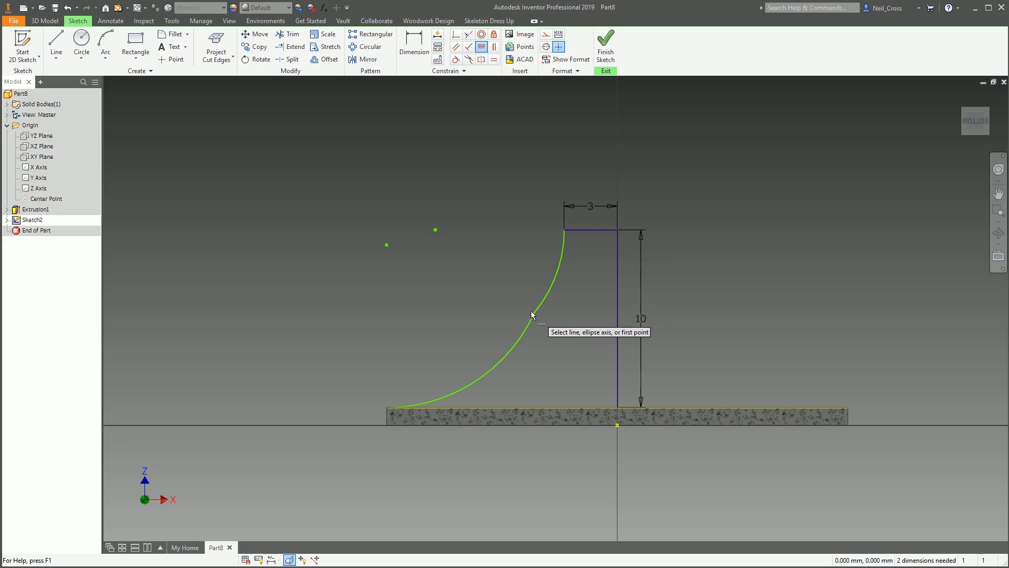
pyautogui.click(534, 312)
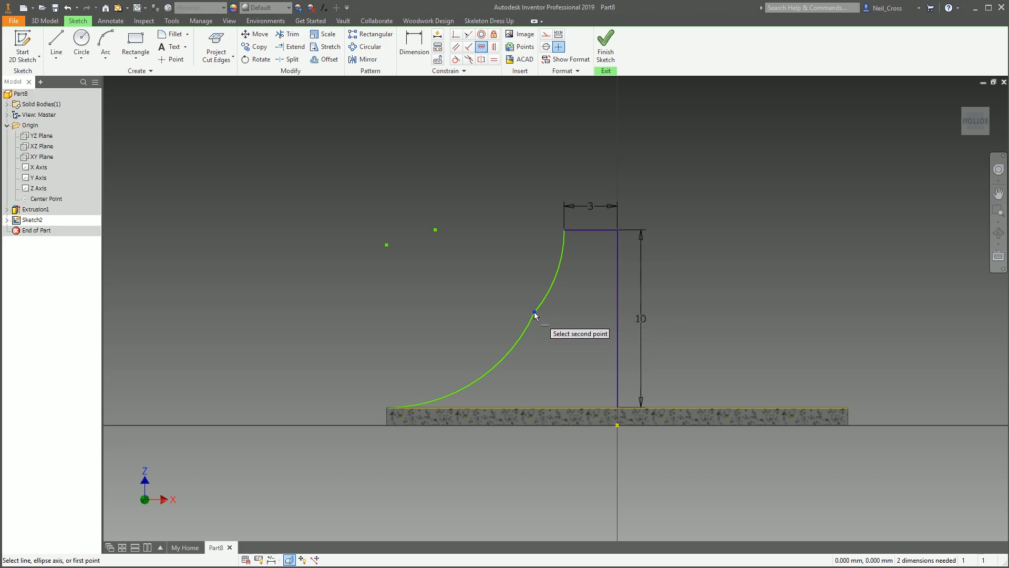
pyautogui.click(617, 318)
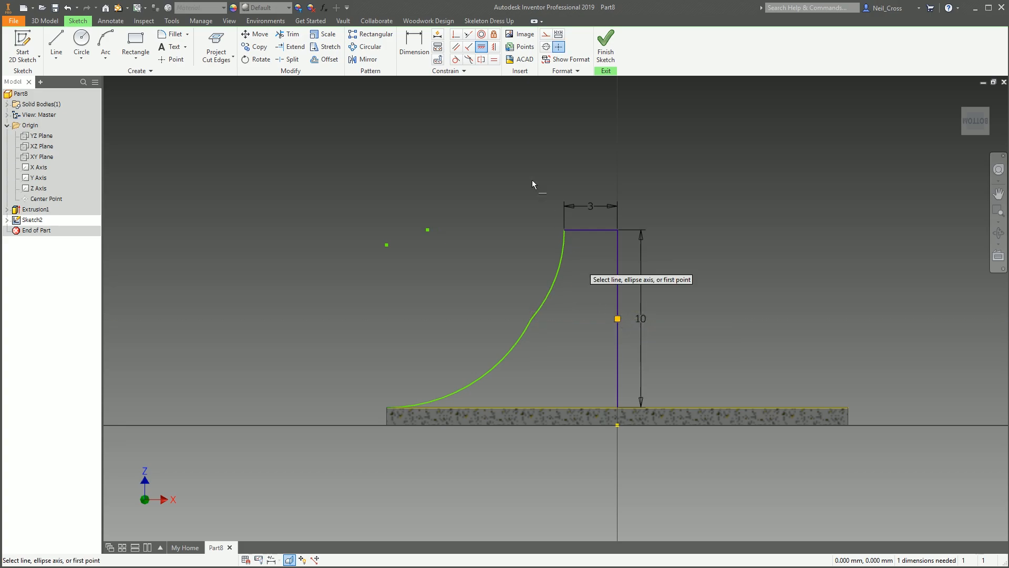
pyautogui.click(458, 61)
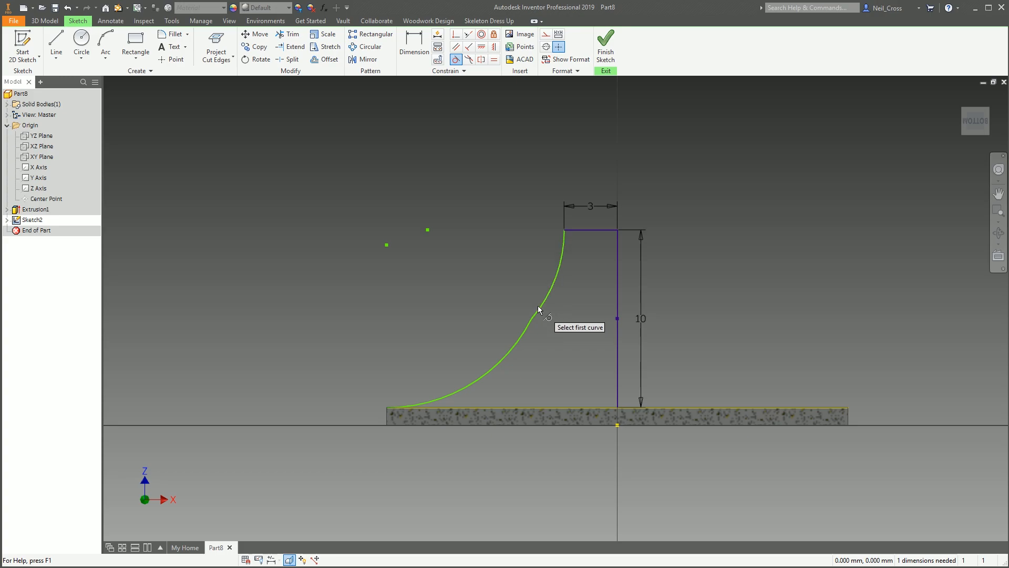
pyautogui.rightClick(419, 281)
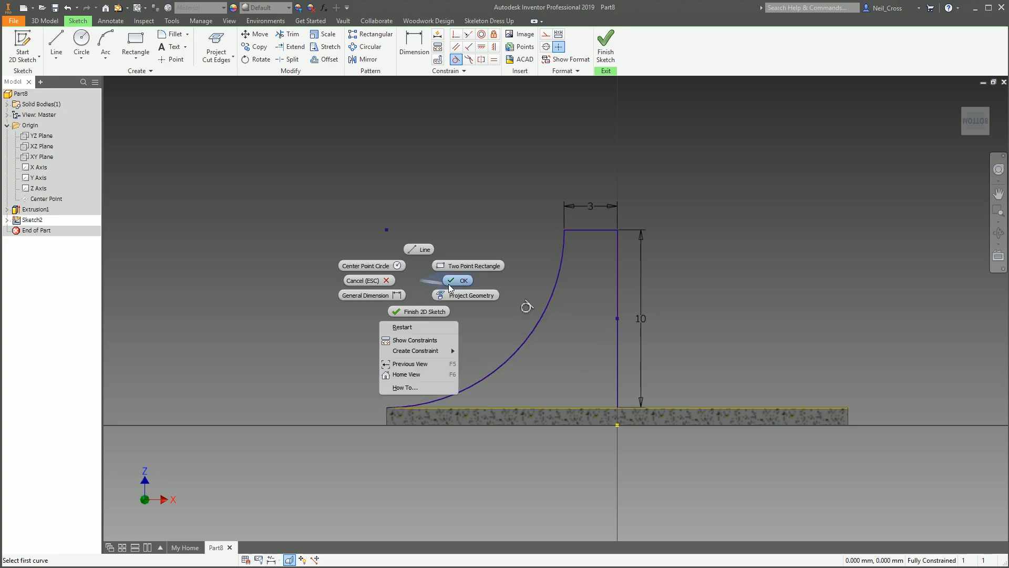
pyautogui.click(450, 283)
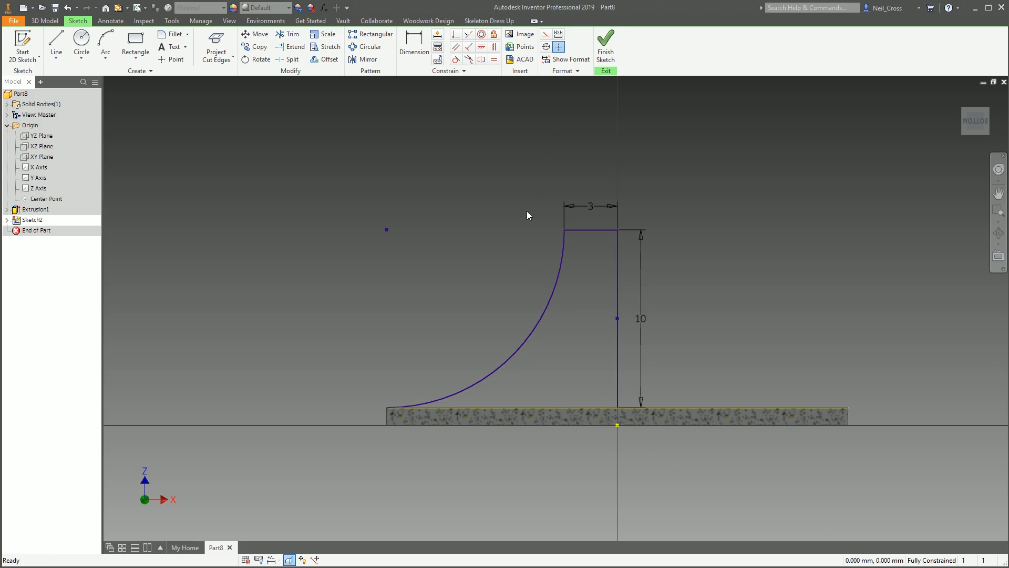
# Finish the sketch and revolve the curved profile a full turn about its 10 mm vertical line, joined to the disc.
pyautogui.click(605, 47)
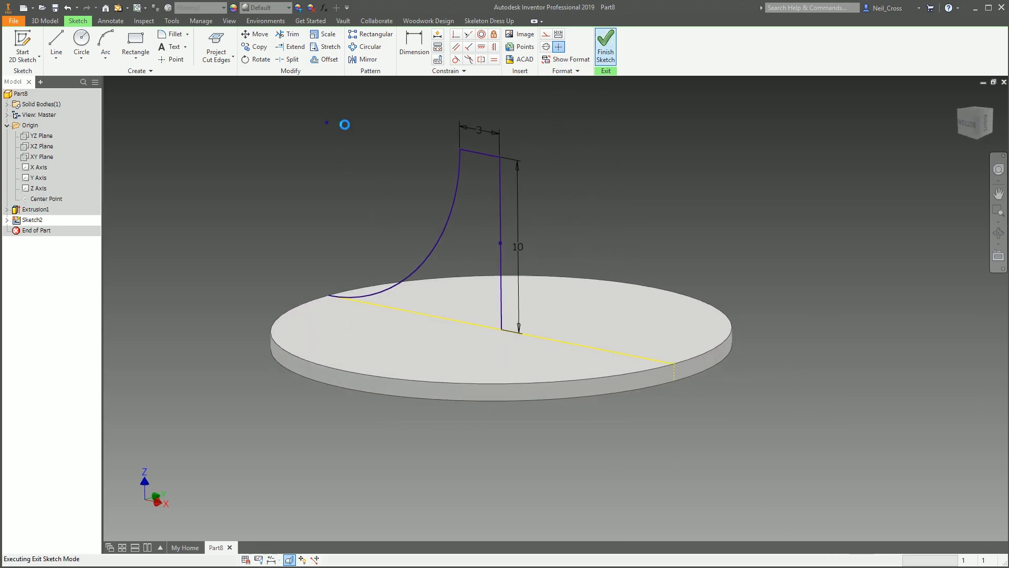
pyautogui.click(114, 53)
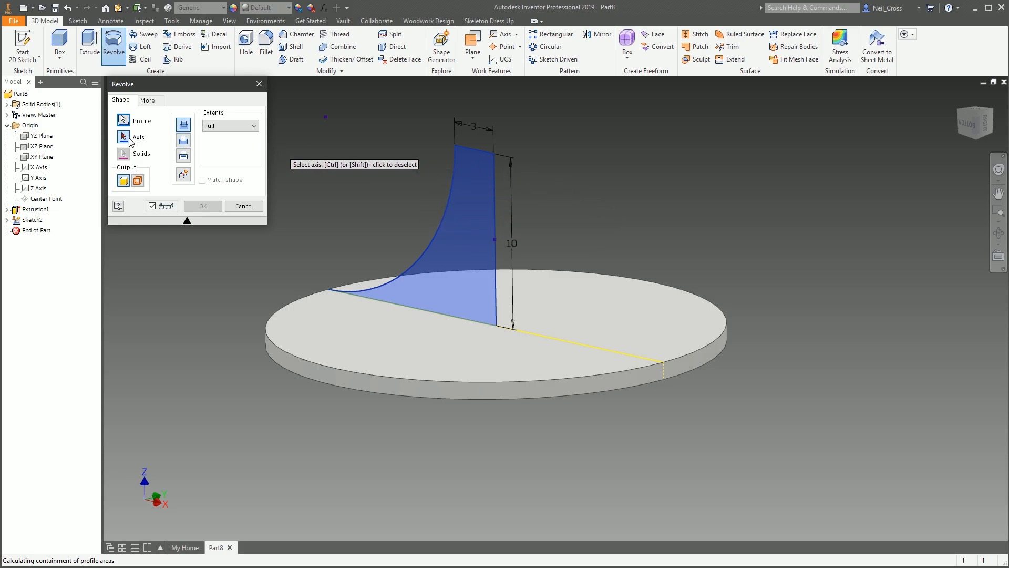
pyautogui.click(495, 202)
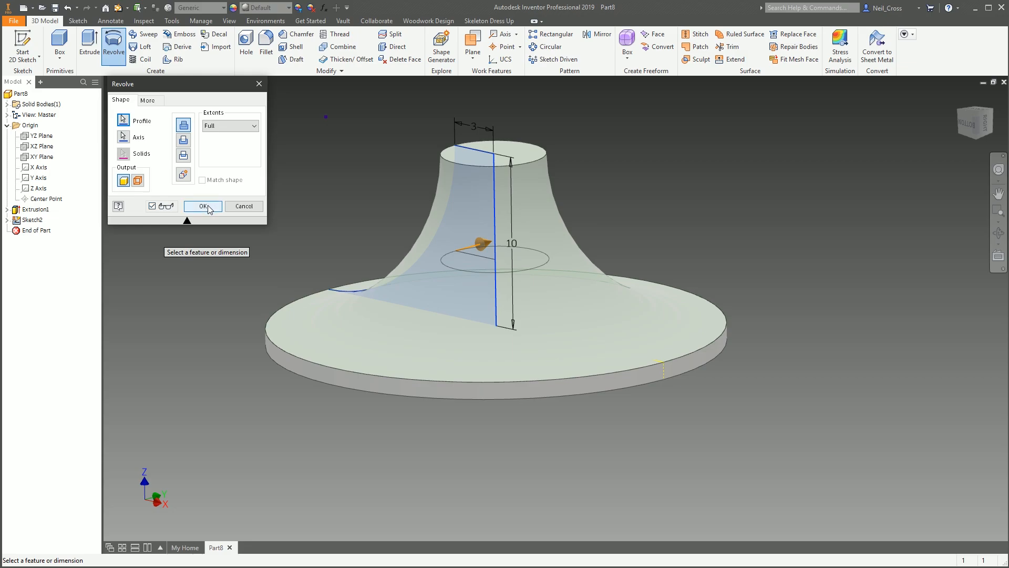
pyautogui.click(203, 206)
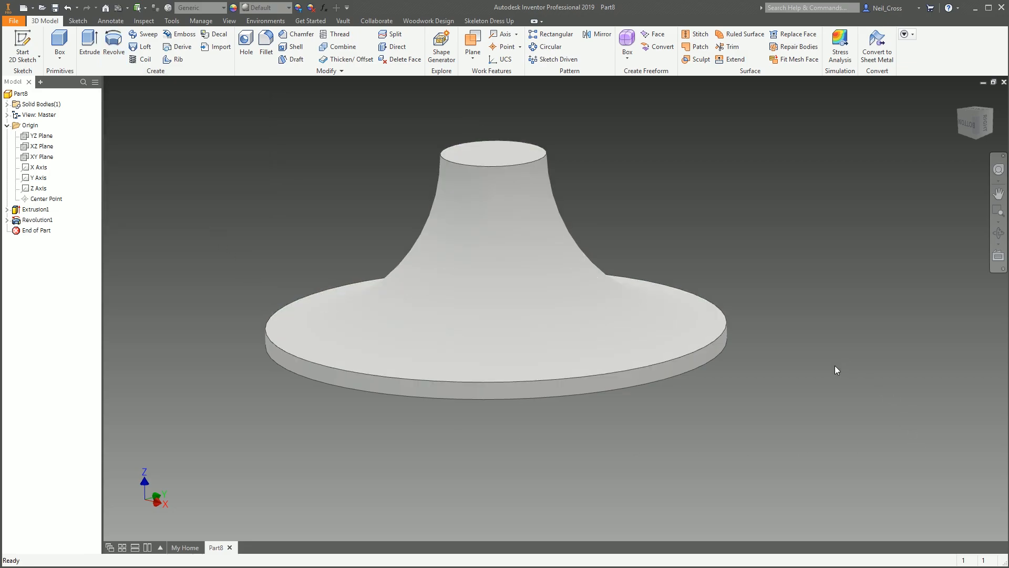
# Start a new sketch on the underside of the disc and project its outer circular edge.
pyautogui.click(22, 42)
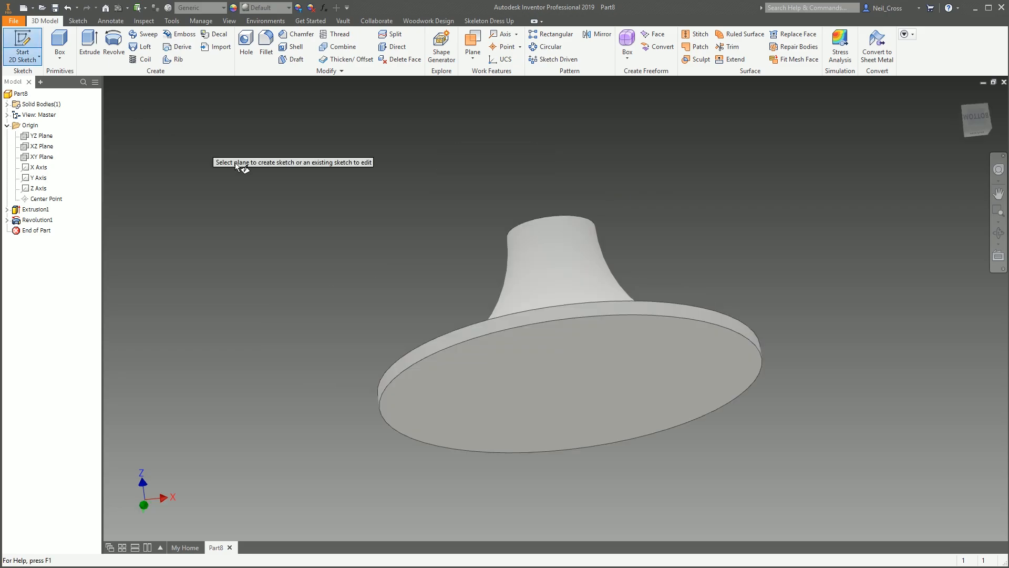
pyautogui.click(511, 378)
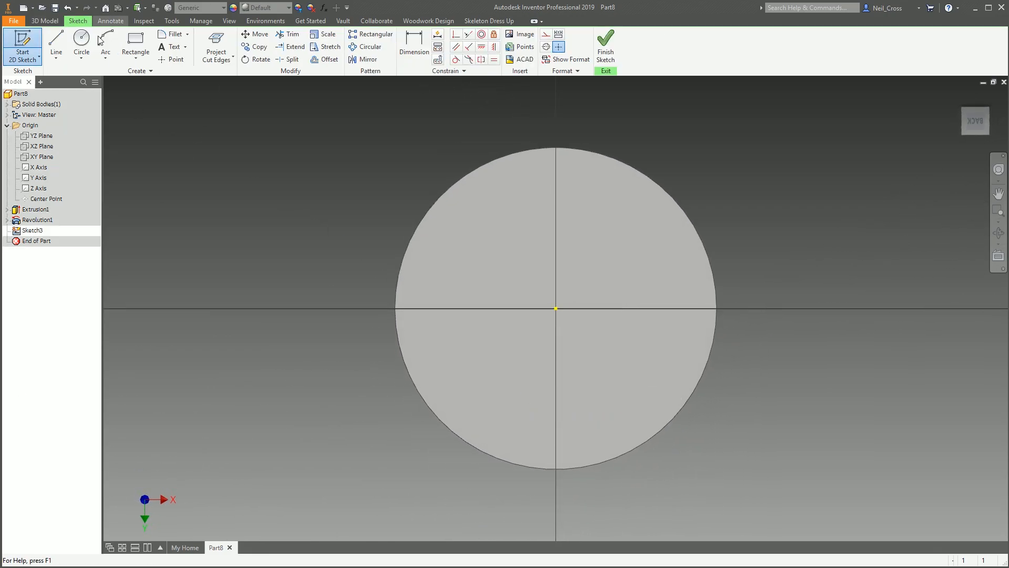
pyautogui.click(221, 57)
pyautogui.click(232, 75)
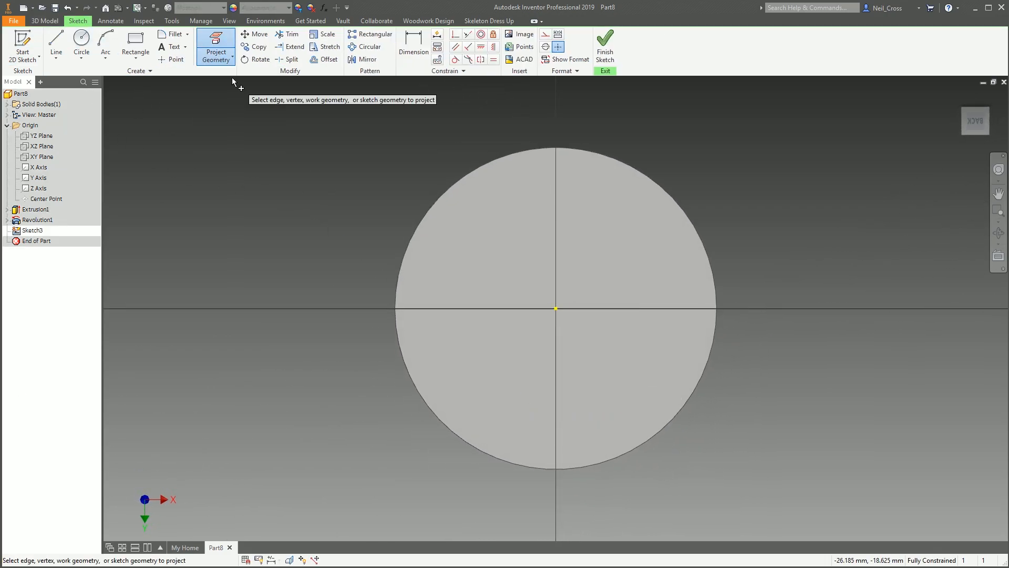
pyautogui.click(437, 203)
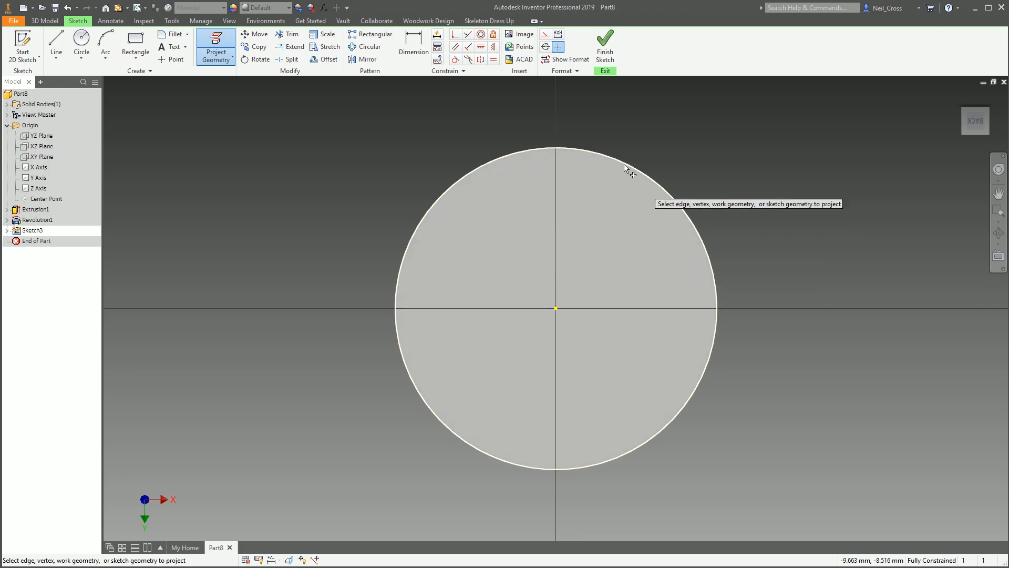
pyautogui.rightClick(546, 120)
pyautogui.click(585, 133)
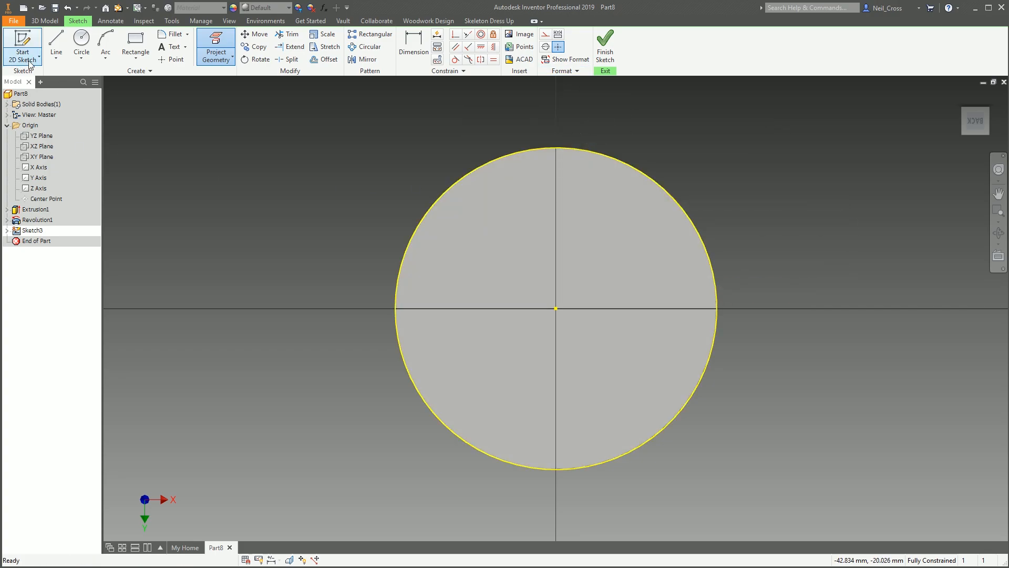
# Draw a four-point interpolation spline from the lower part of the disc's projected edge, curving through the face to the centre point.
pyautogui.click(57, 58)
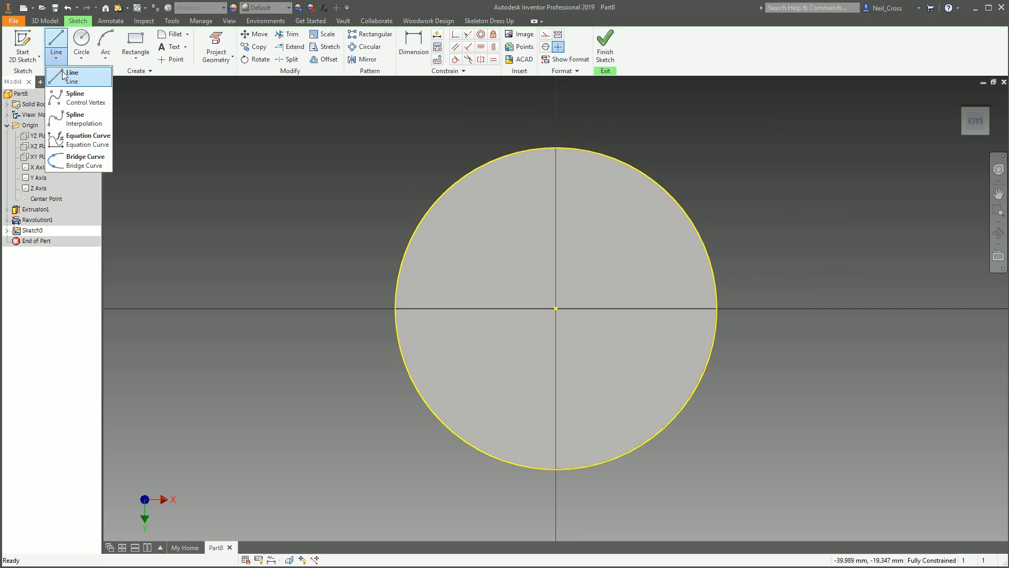
pyautogui.click(77, 119)
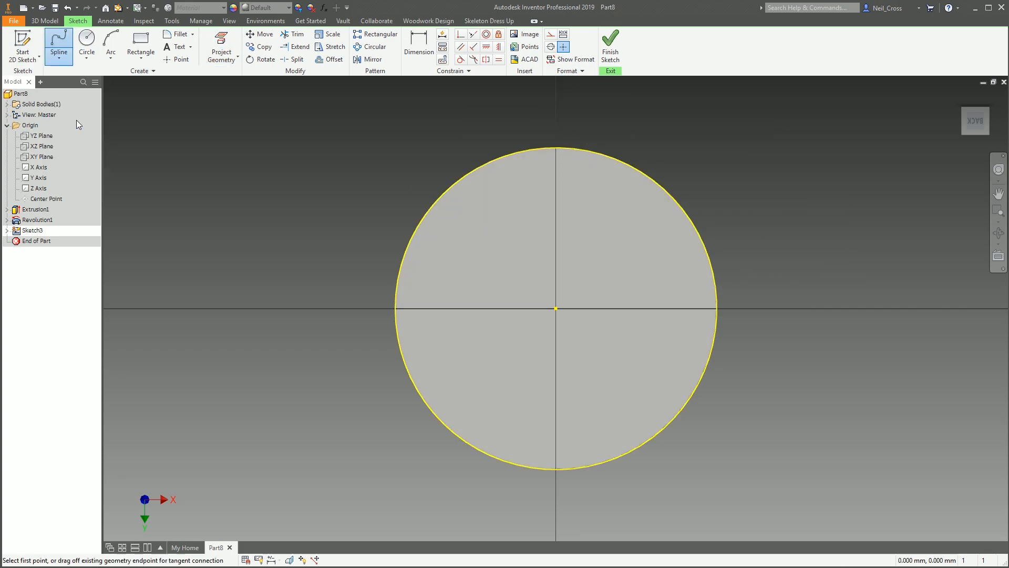
pyautogui.click(405, 363)
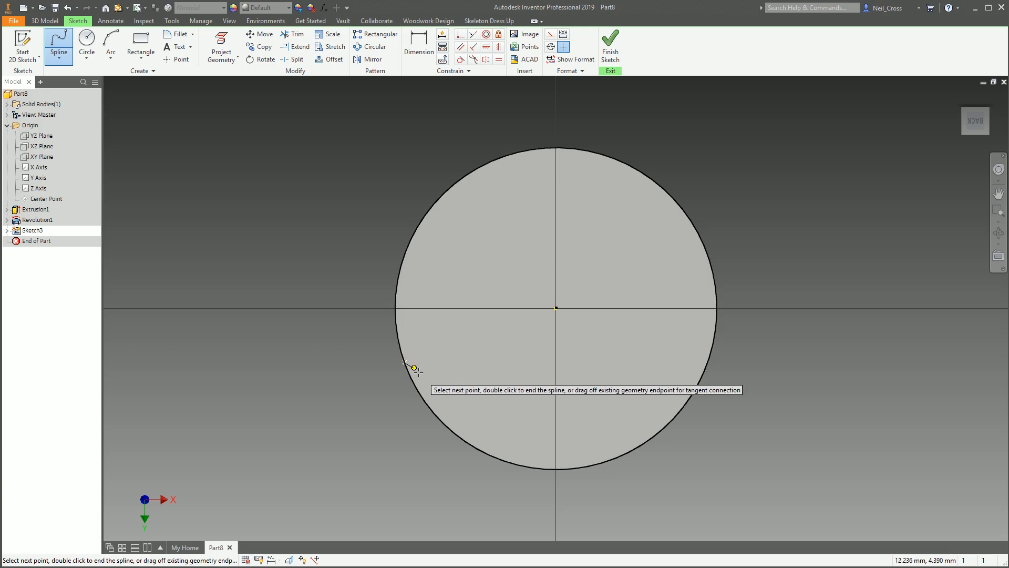
pyautogui.click(437, 379)
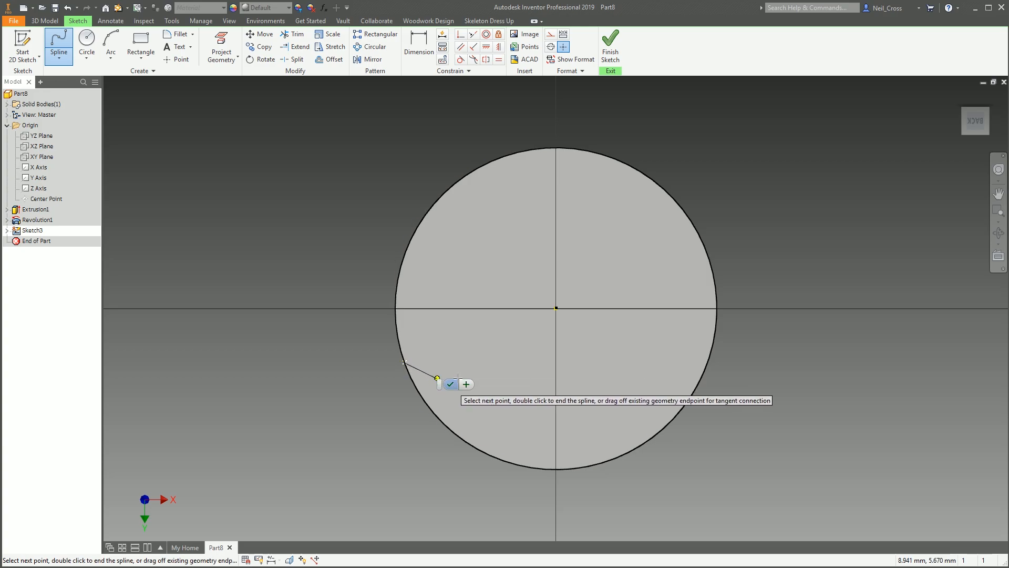
pyautogui.click(506, 352)
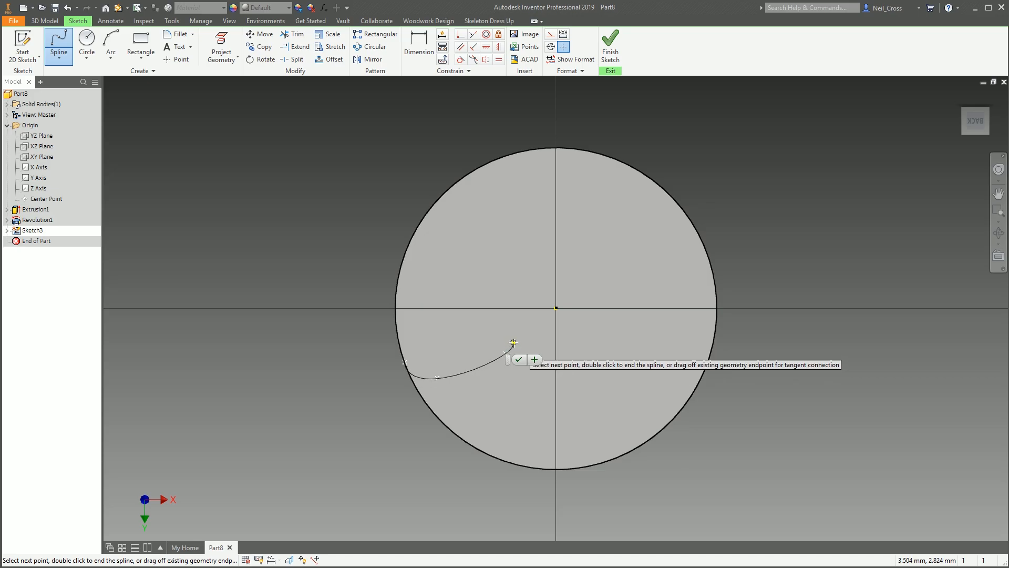
pyautogui.doubleClick(557, 308)
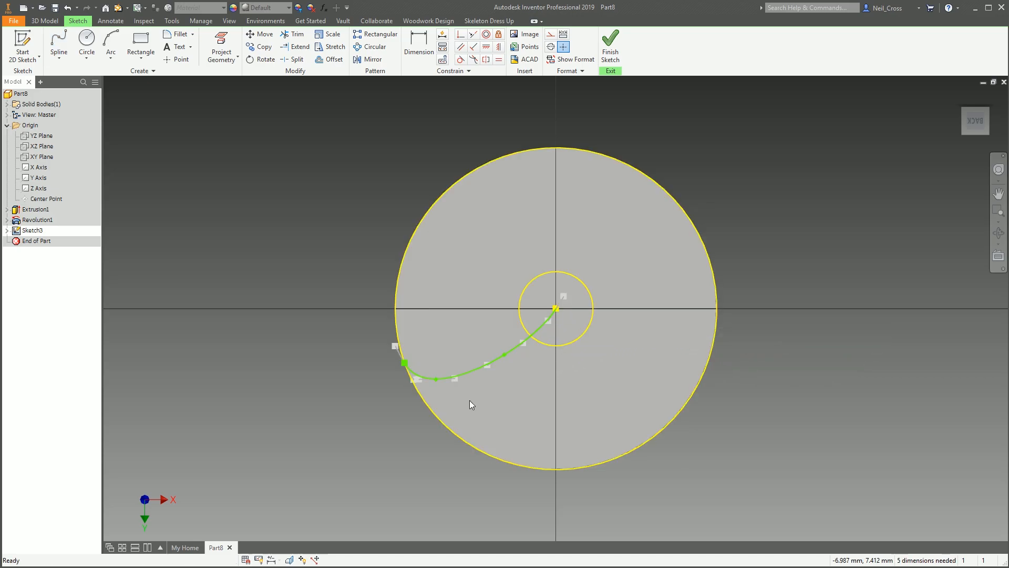
pyautogui.rightClick(455, 321)
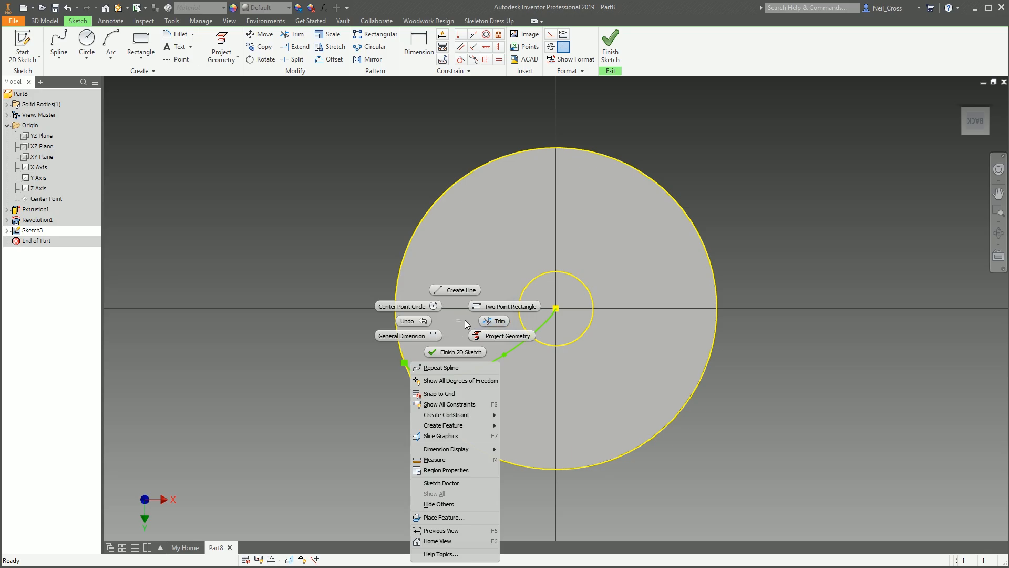
pyautogui.press('Escape')
# Add an aligned dimension of 6.5 mm between the disc's centre and the spline's nearest interior fit point.
pyautogui.scroll(2, 461, 371)
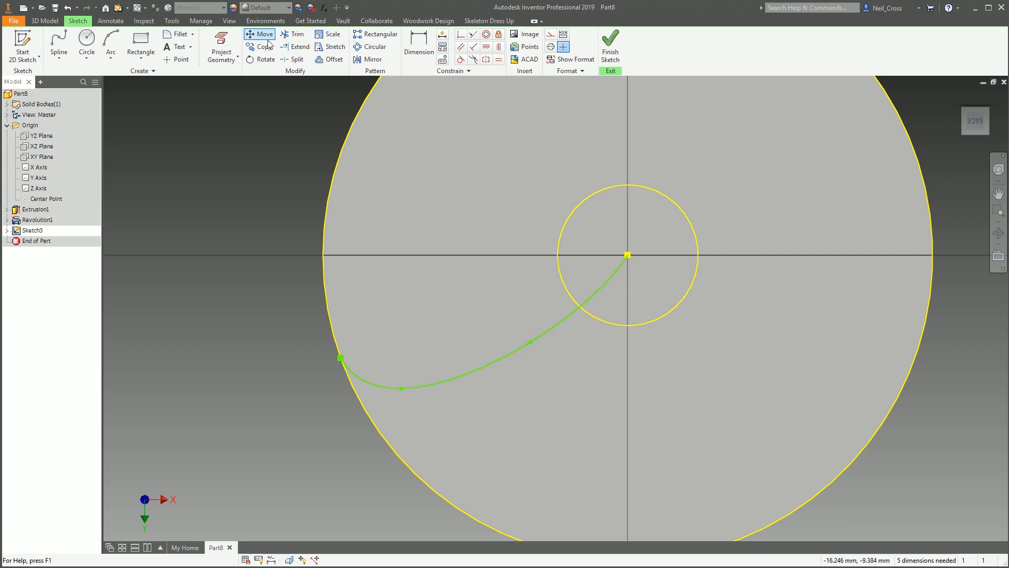
pyautogui.click(419, 46)
pyautogui.click(532, 341)
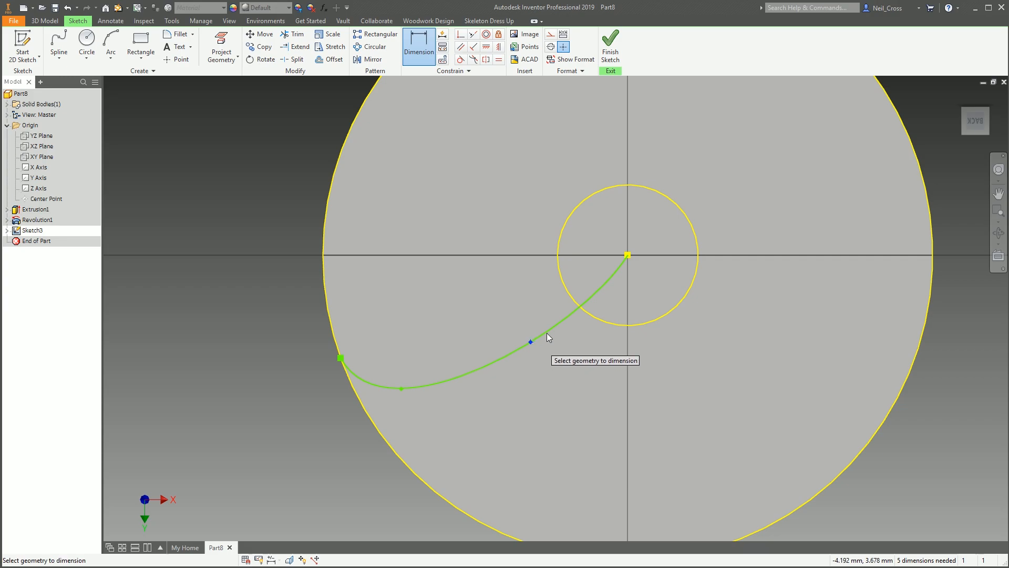
pyautogui.click(629, 256)
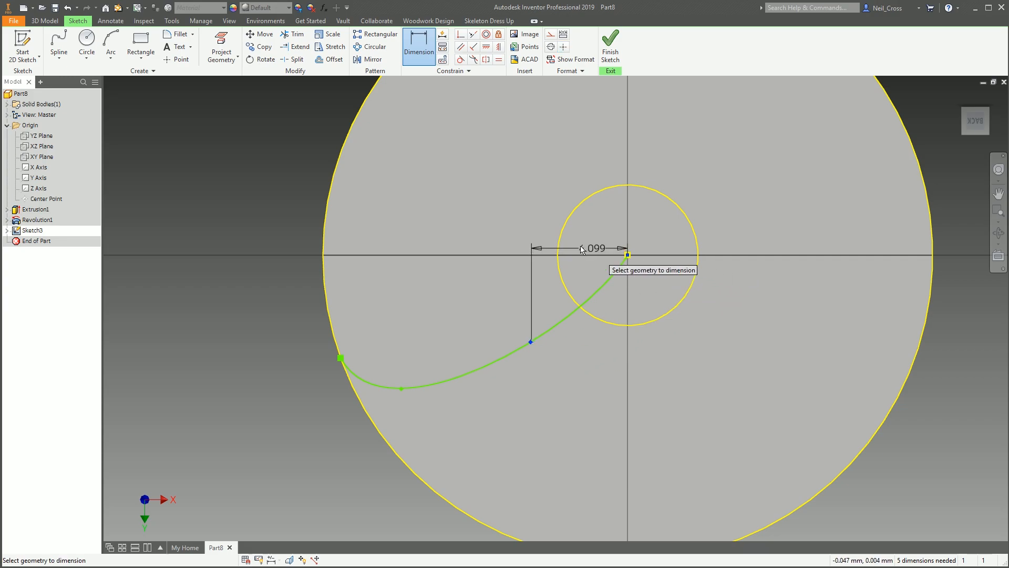
pyautogui.rightClick(547, 239)
pyautogui.click(531, 286)
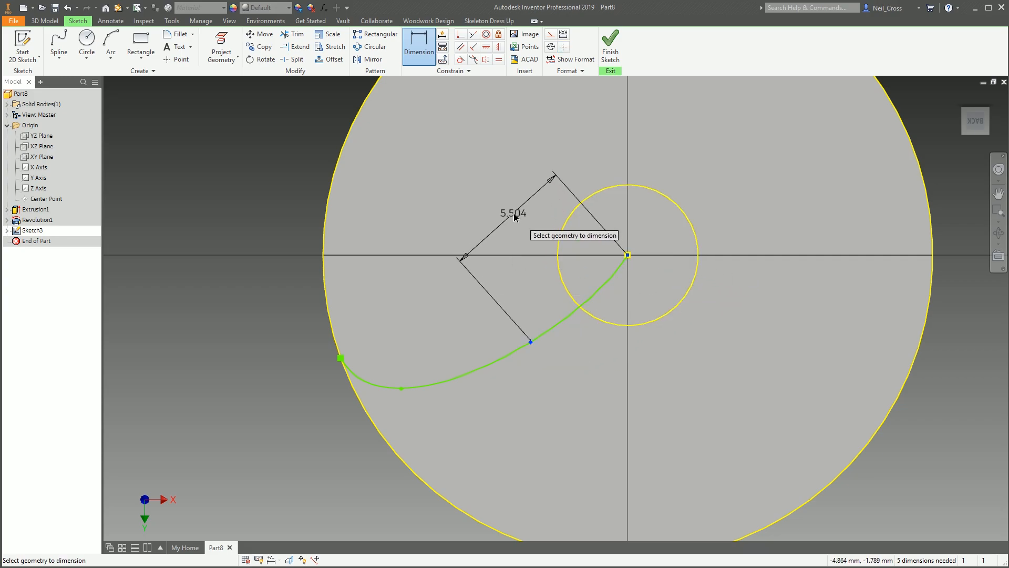
pyautogui.click(512, 228)
pyautogui.write('6.5')
pyautogui.press('Return')
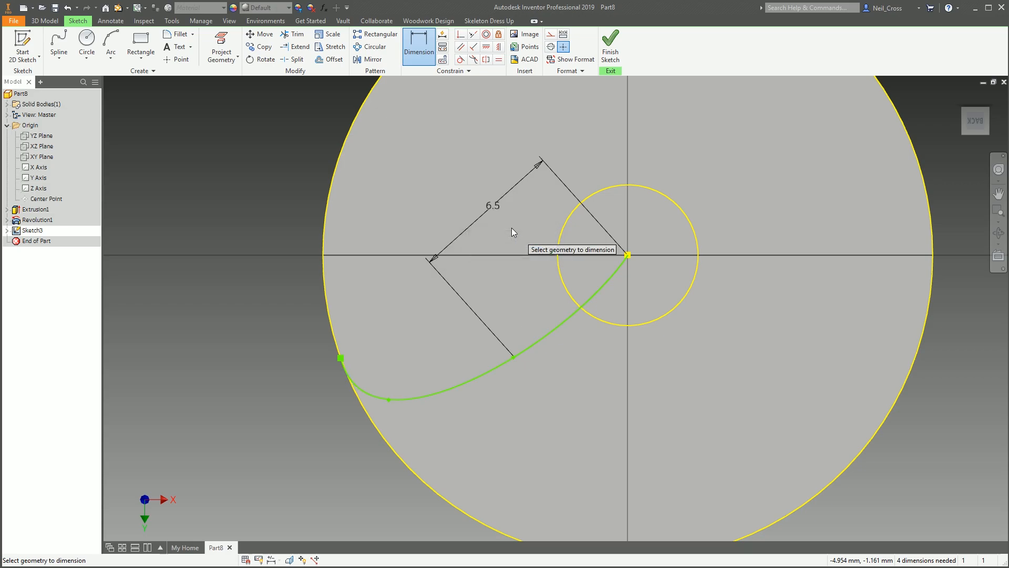
# Slide the spline's outer endpoint down along the disc's projected edge, closer to the neighbouring fit point.
pyautogui.rightClick(339, 241)
pyautogui.click(379, 241)
pyautogui.scroll(-5, 333, 392)
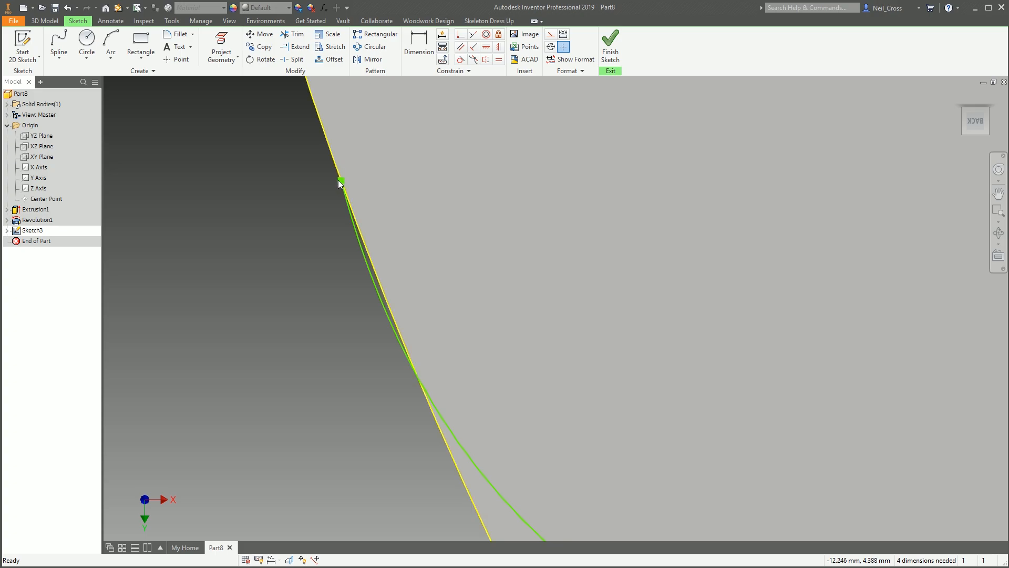
pyautogui.scroll(-5, 347, 184)
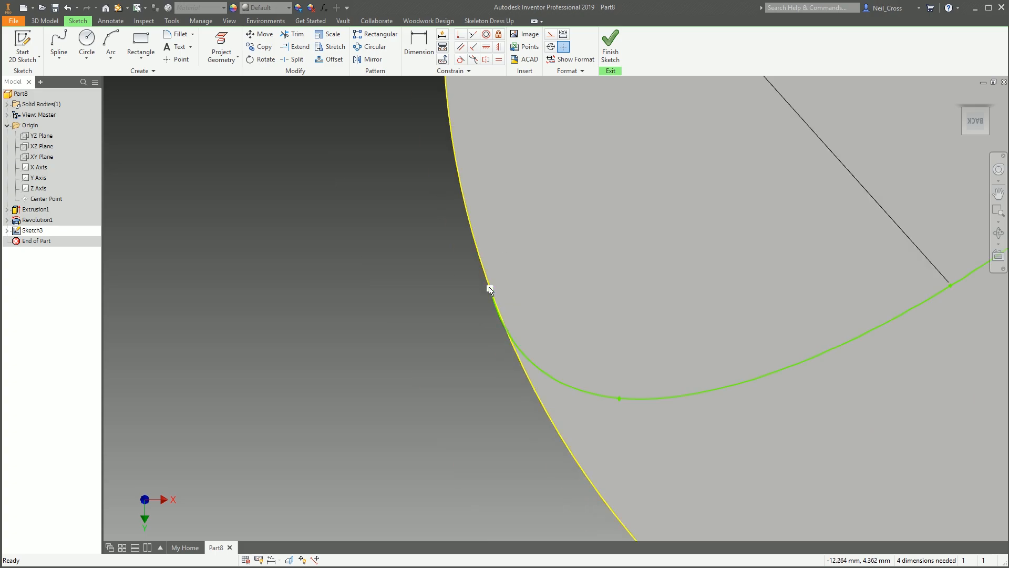
pyautogui.moveTo(497, 306); pyautogui.dragTo(520, 355)
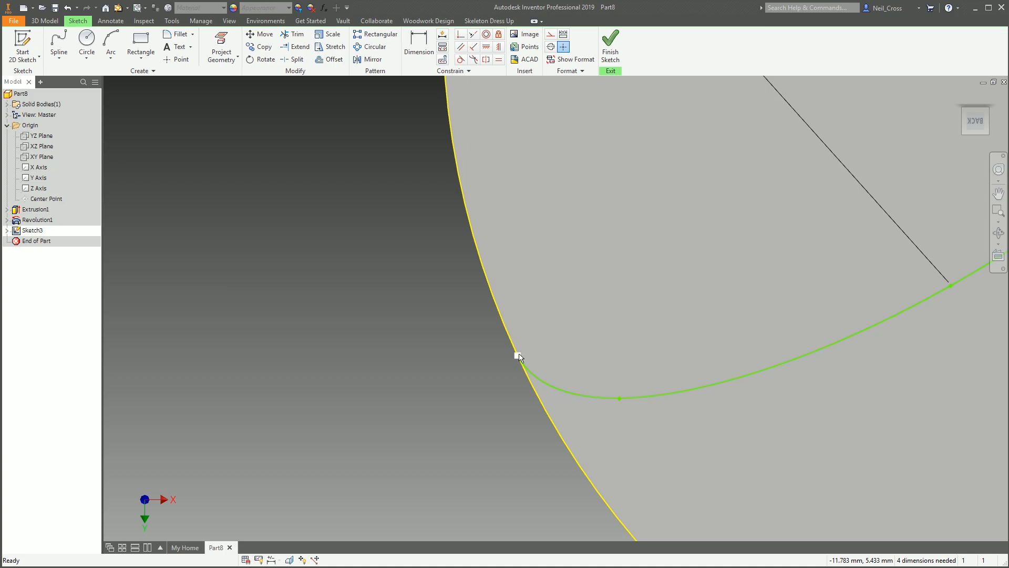
# Activate the outer endpoint's curve handle and swing it outward off the disc, then shift the adjacent fit point slightly towards the hub.
pyautogui.rightClick(519, 357)
pyautogui.click(513, 453)
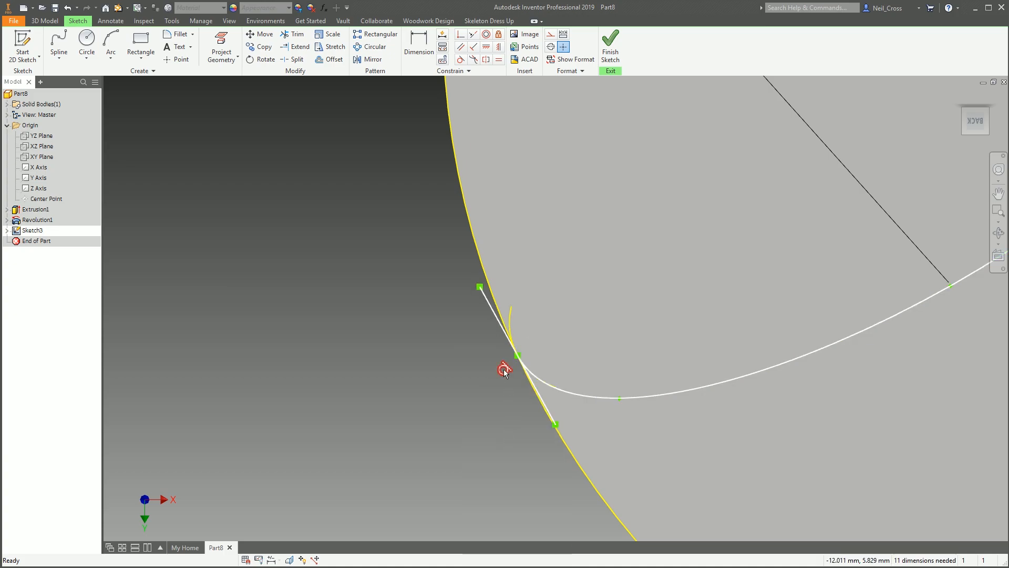
pyautogui.moveTo(480, 287); pyautogui.dragTo(435, 322)
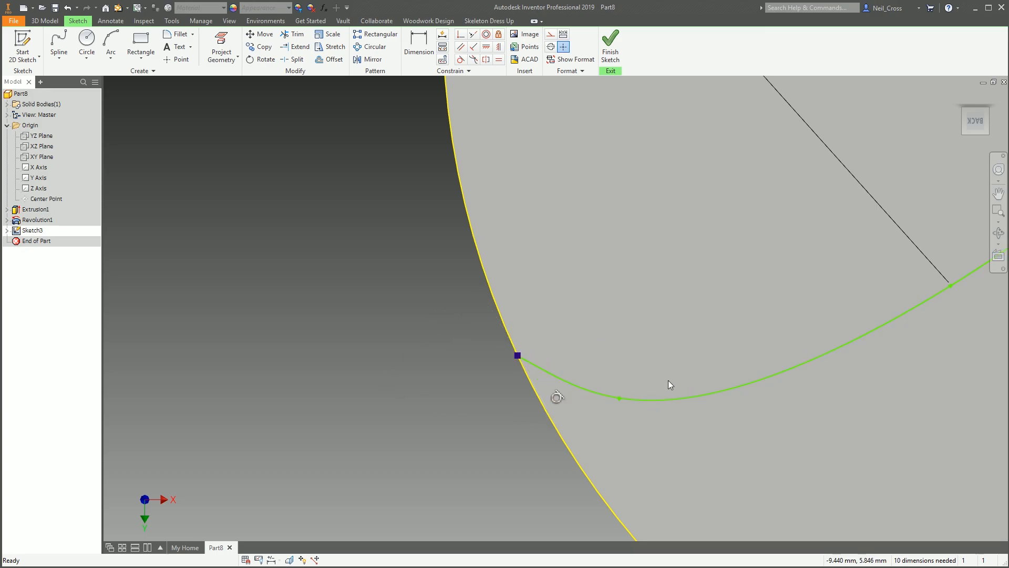
pyautogui.scroll(2, 670, 383)
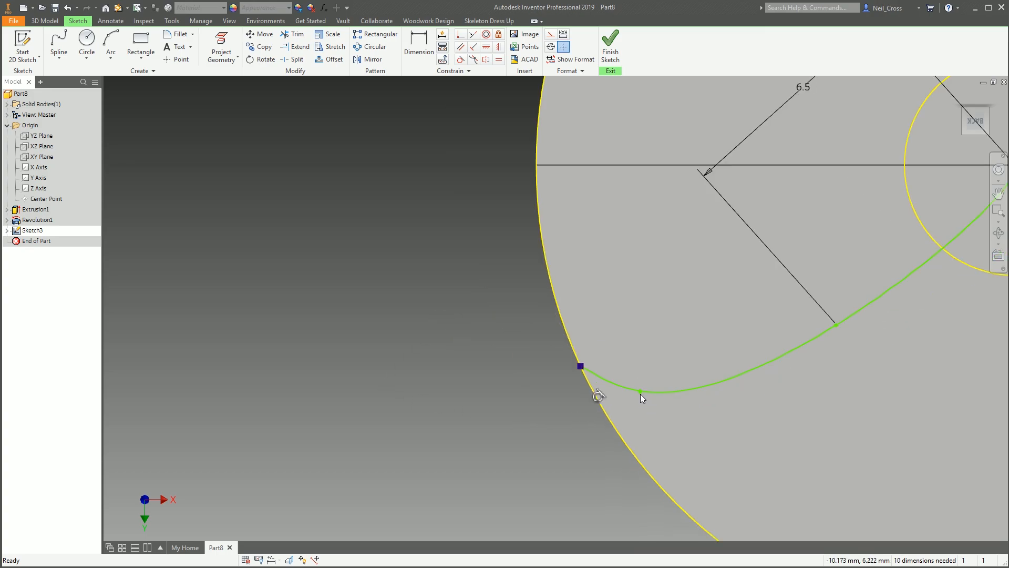
pyautogui.moveTo(641, 392); pyautogui.dragTo(682, 389)
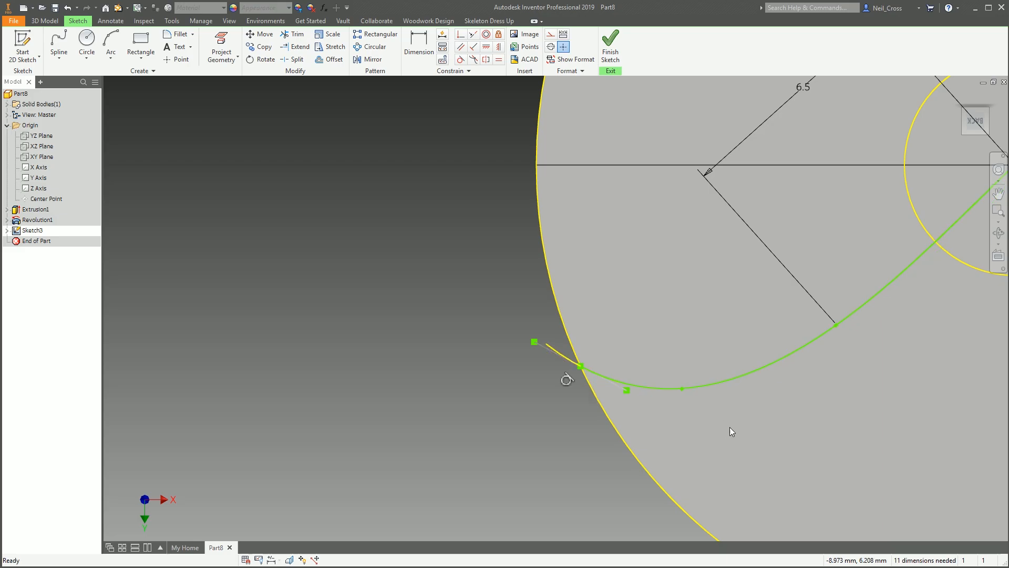
pyautogui.moveTo(844, 368); pyautogui.dragTo(625, 390, button='middle')
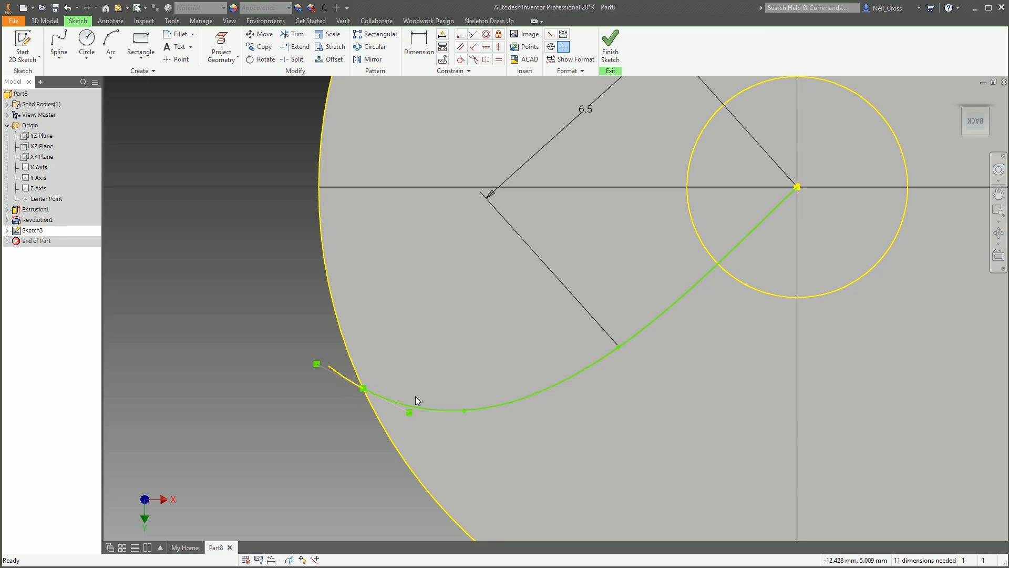
# Finish the sketch and extrude the spline as a surface 10 mm up through the disc towards the top of the hub.
pyautogui.click(611, 47)
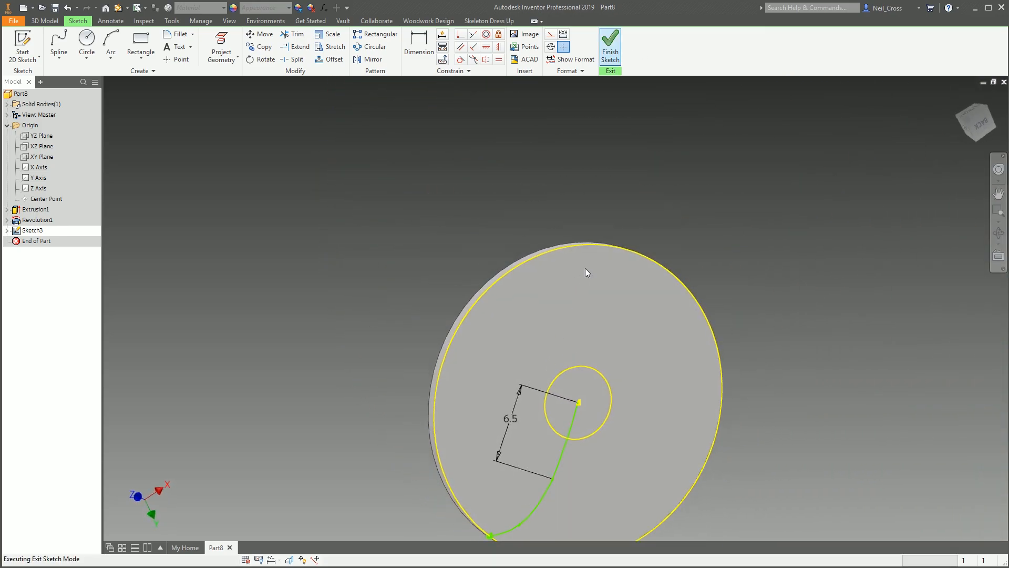
pyautogui.press('e')
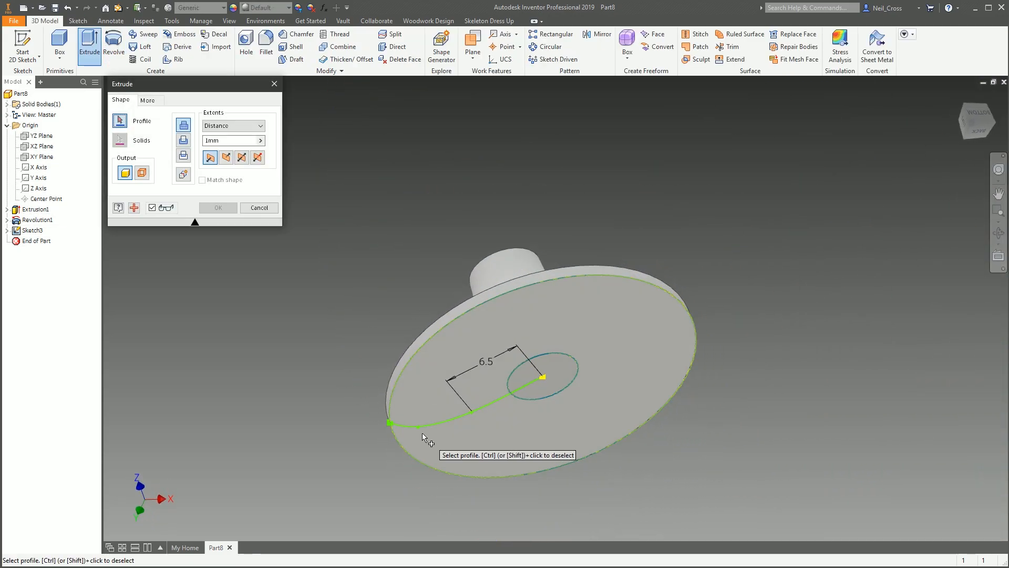
pyautogui.click(142, 173)
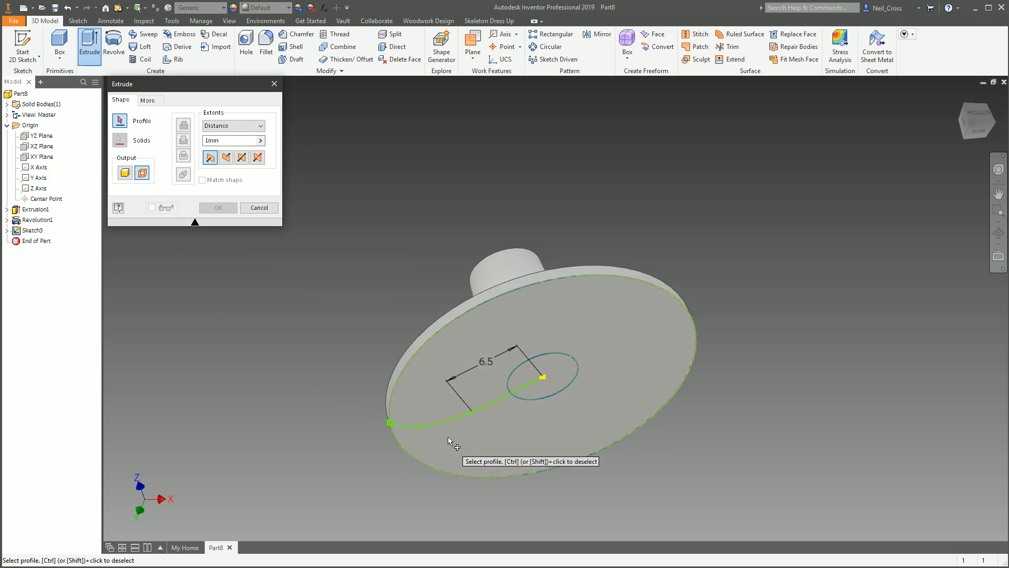
pyautogui.click(443, 422)
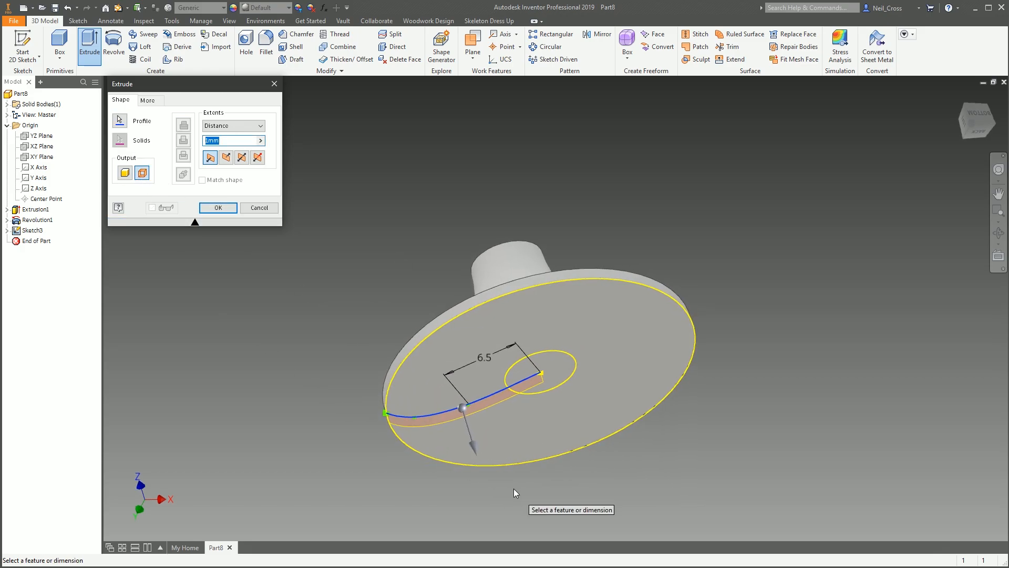
pyautogui.keyDown('shift'); pyautogui.moveTo(515, 490); pyautogui.dragTo(466, 495, button='middle'); pyautogui.keyUp('shift')
pyautogui.moveTo(433, 459); pyautogui.dragTo(414, 323)
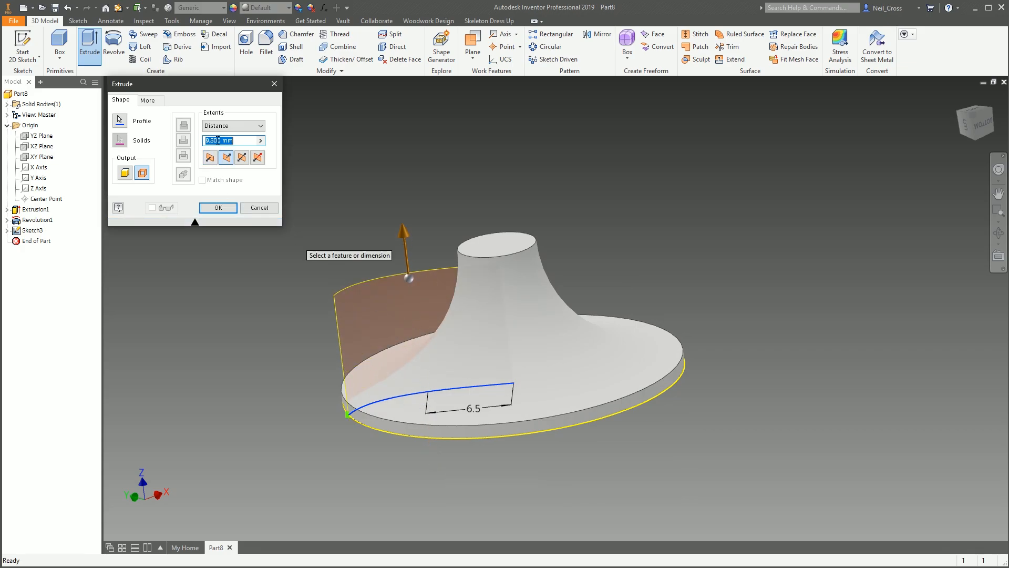
pyautogui.moveTo(222, 141); pyautogui.dragTo(200, 150)
pyautogui.write('10')
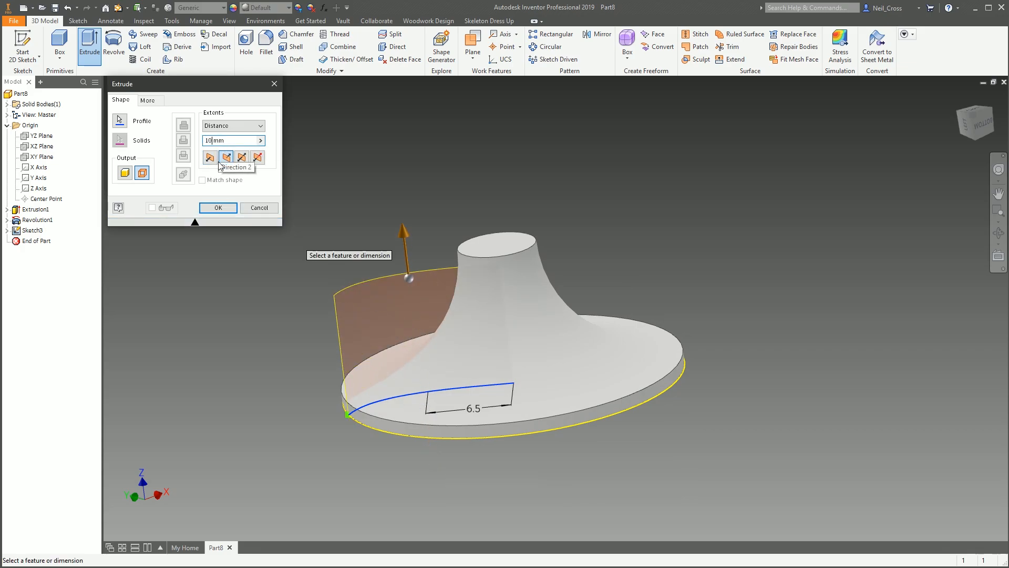
pyautogui.keyDown('shift'); pyautogui.moveTo(329, 202); pyautogui.dragTo(347, 151, button='middle'); pyautogui.keyUp('shift')
pyautogui.keyDown('shift'); pyautogui.moveTo(447, 393); pyautogui.dragTo(465, 299, button='middle'); pyautogui.keyUp('shift')
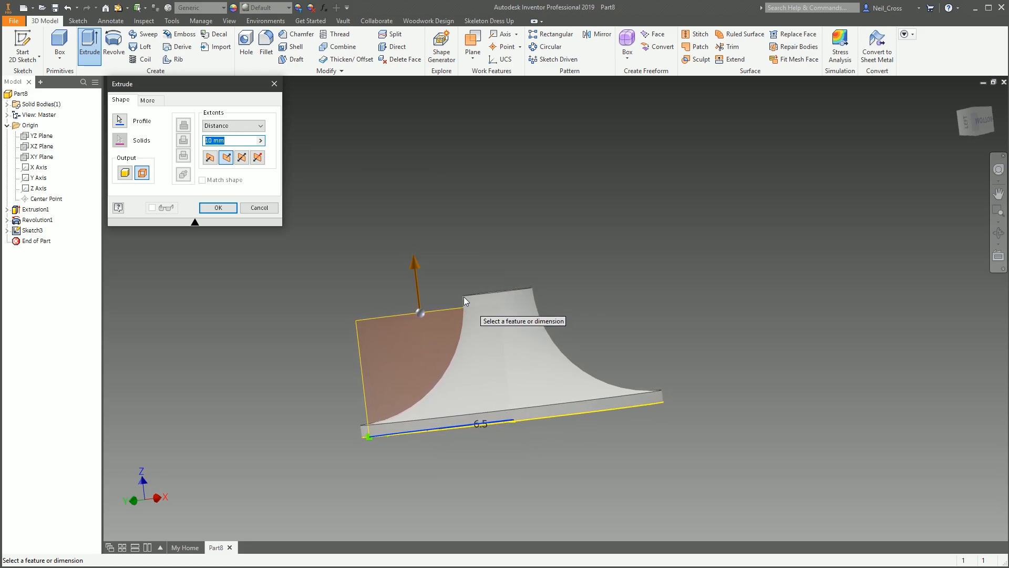
pyautogui.click(216, 208)
# Convert the extruded surface to a freeform with uniform spacing, four faces in length and four in width.
pyautogui.keyDown('shift'); pyautogui.moveTo(464, 356); pyautogui.dragTo(708, 323, button='middle'); pyautogui.keyUp('shift')
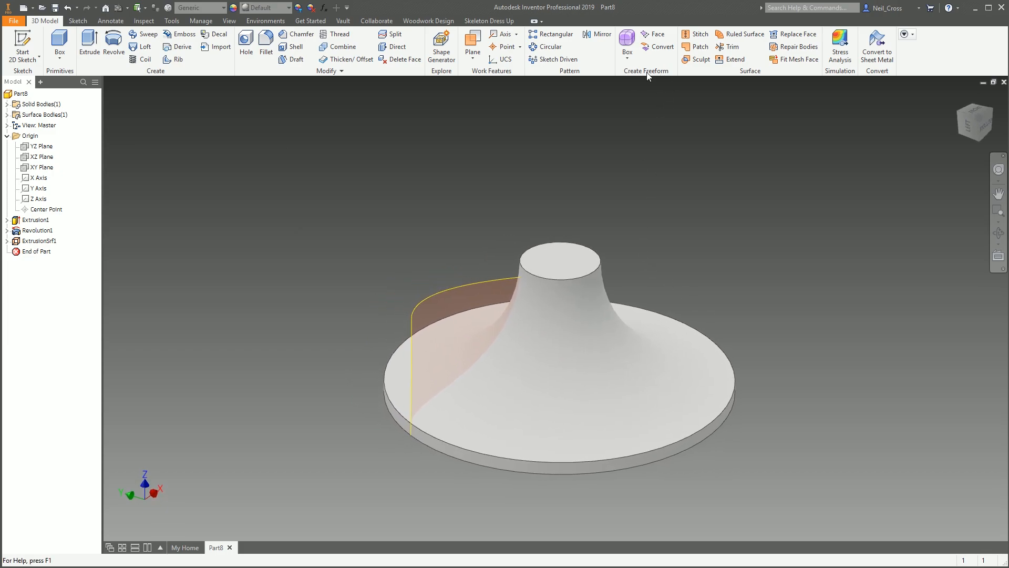
pyautogui.click(657, 47)
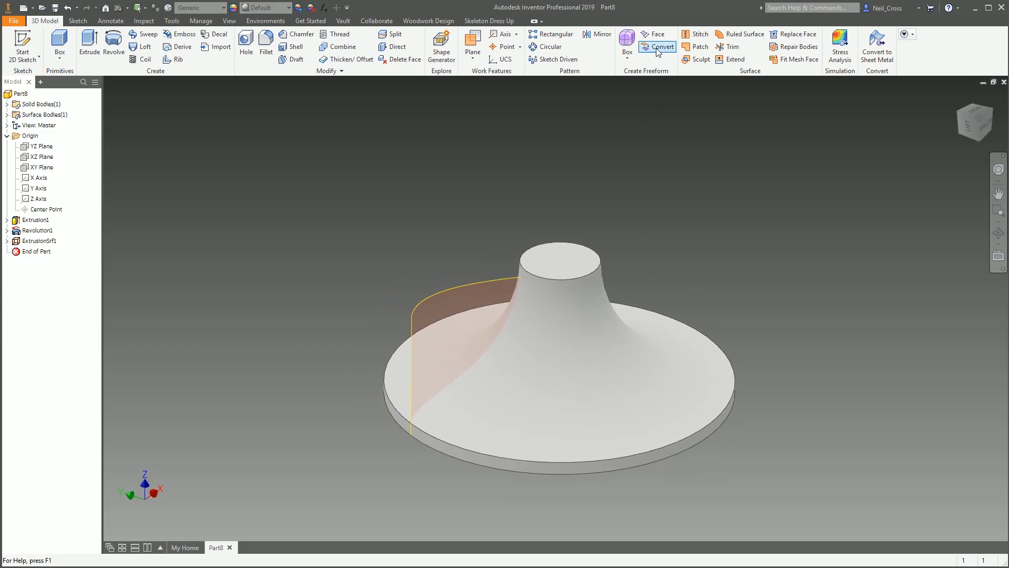
pyautogui.click(430, 306)
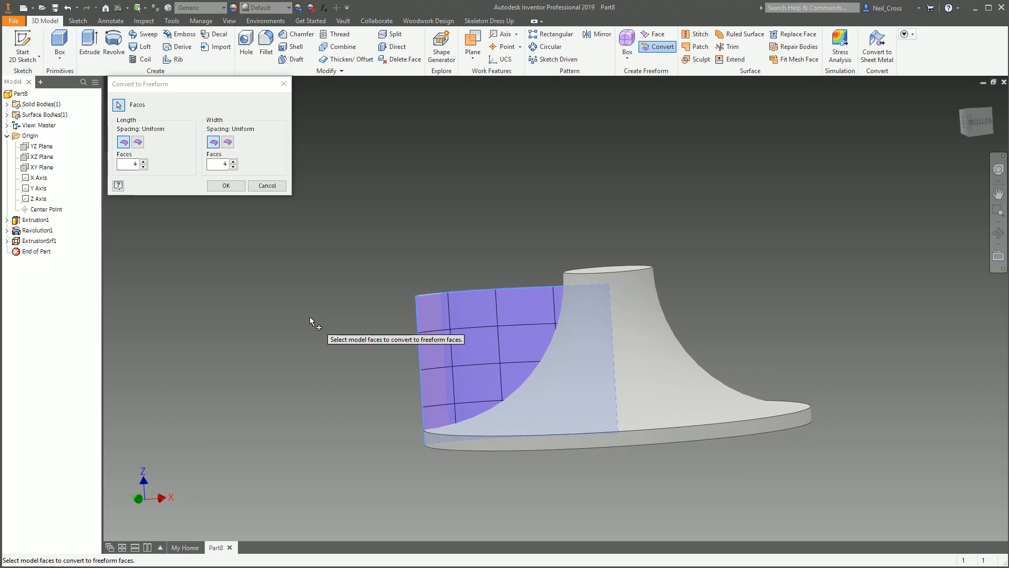
pyautogui.click(236, 187)
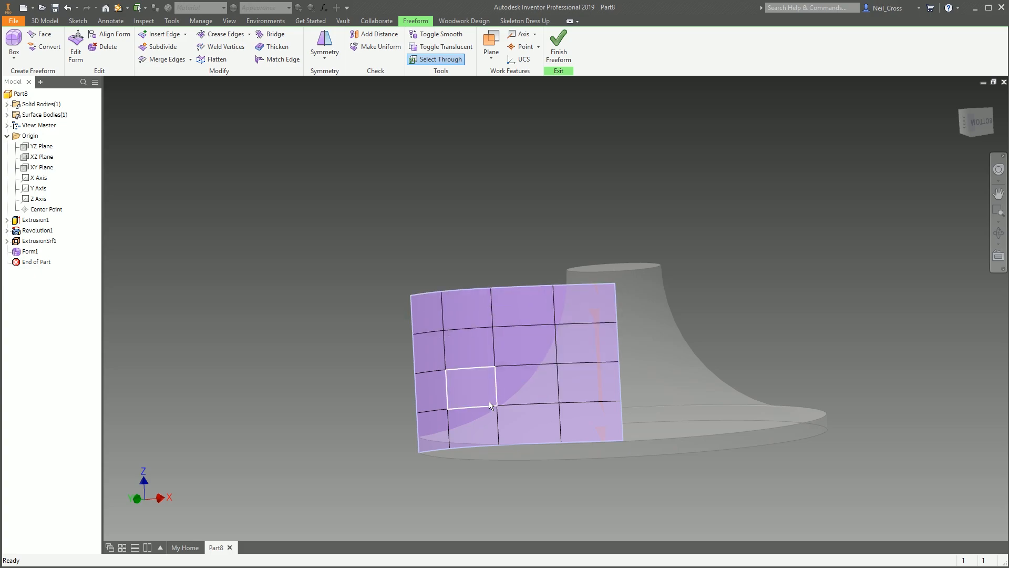
# Delete five freeform faces at the upper outer corner: the two-by-two block and the outermost face directly below it.
pyautogui.scroll(1, 384, 302)
pyautogui.scroll(3, 431, 346)
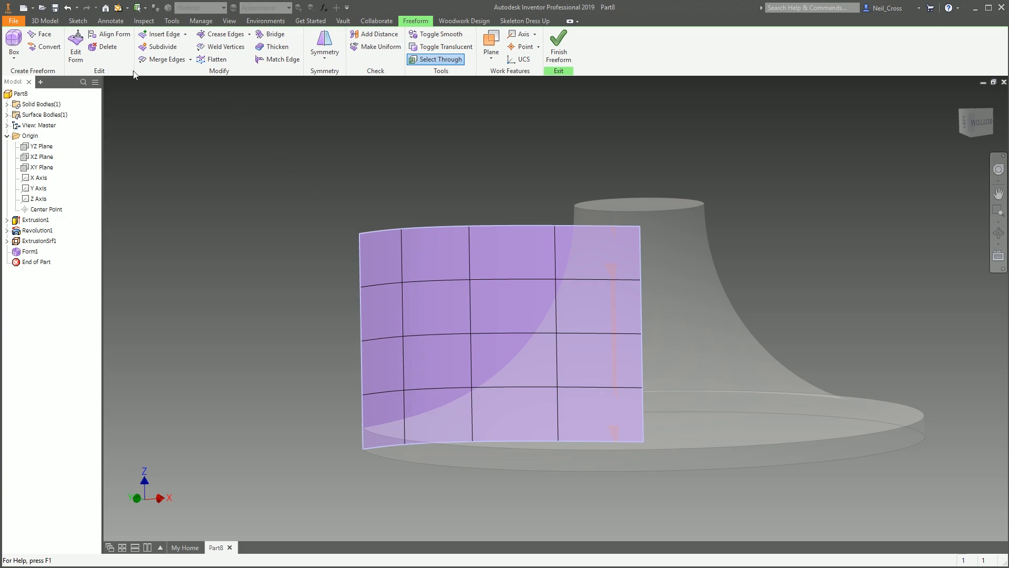
pyautogui.click(98, 48)
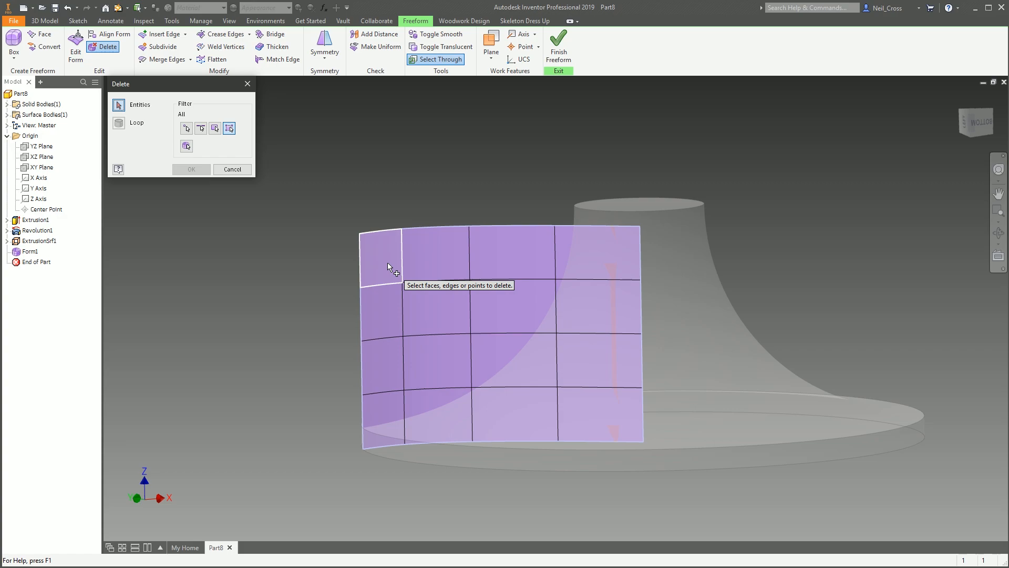
pyautogui.click(380, 249)
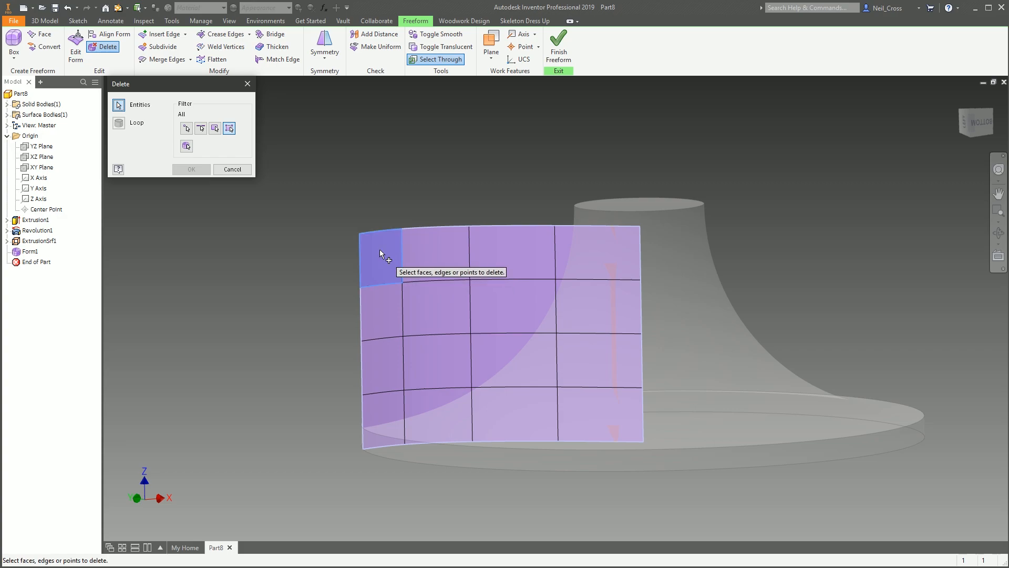
pyautogui.click(383, 301)
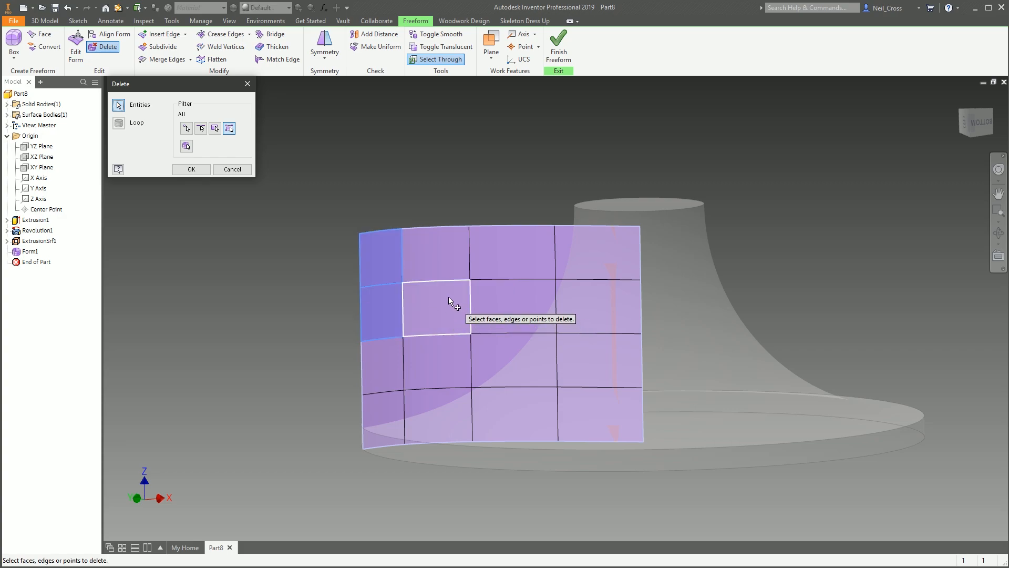
pyautogui.click(448, 296)
pyautogui.click(436, 253)
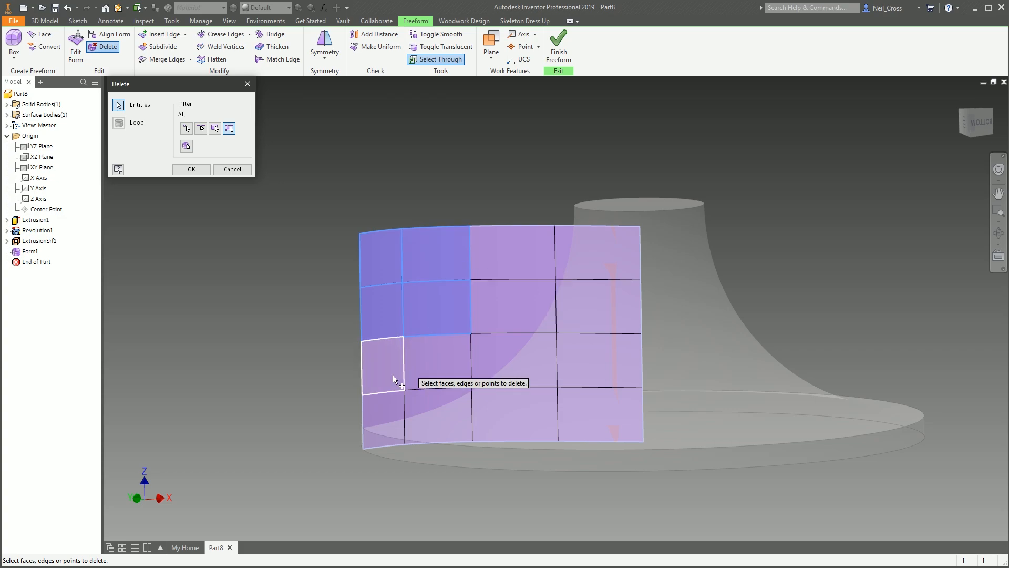
pyautogui.click(387, 355)
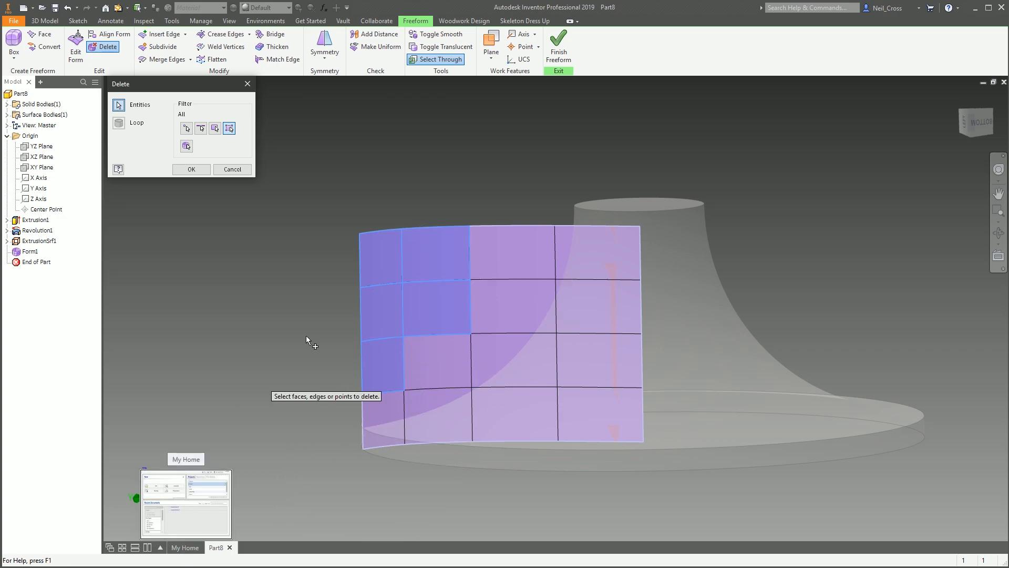
pyautogui.click(197, 170)
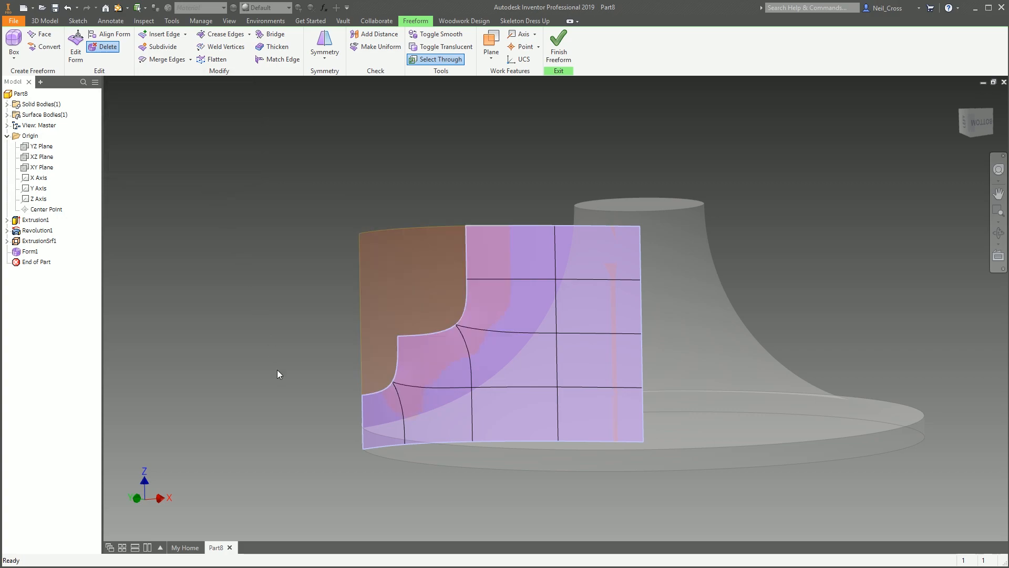
# Delete the protruding corner point of the stepped free edge and the vertical edge between the two uppermost faces.
pyautogui.click(105, 47)
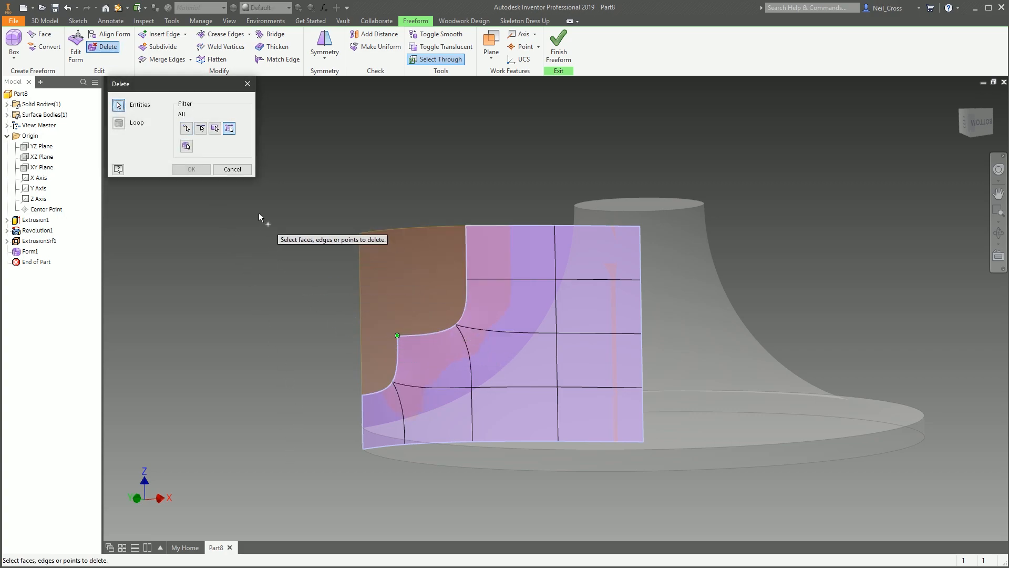
pyautogui.click(204, 170)
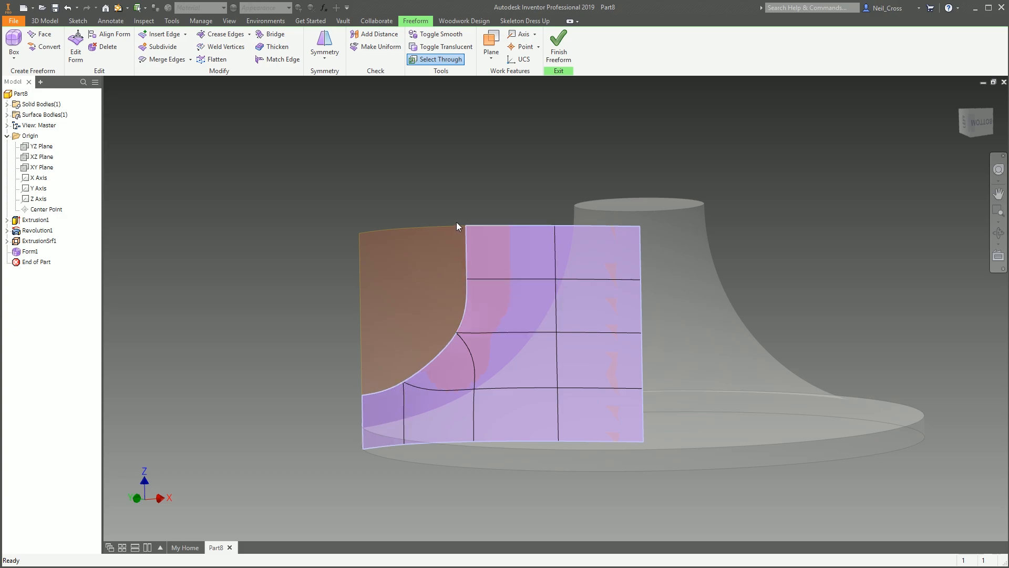
pyautogui.click(108, 46)
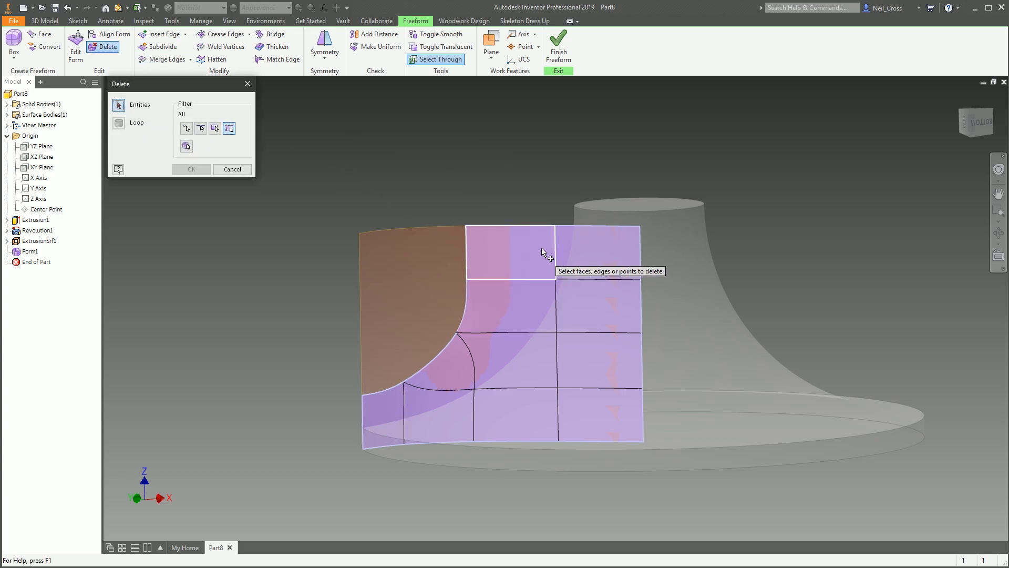
pyautogui.click(556, 245)
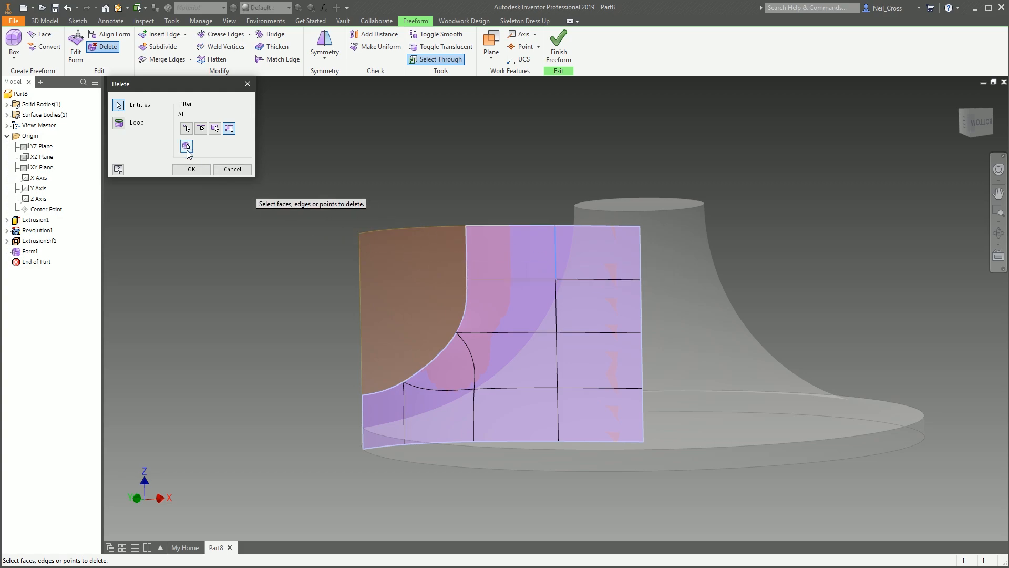
pyautogui.click(191, 169)
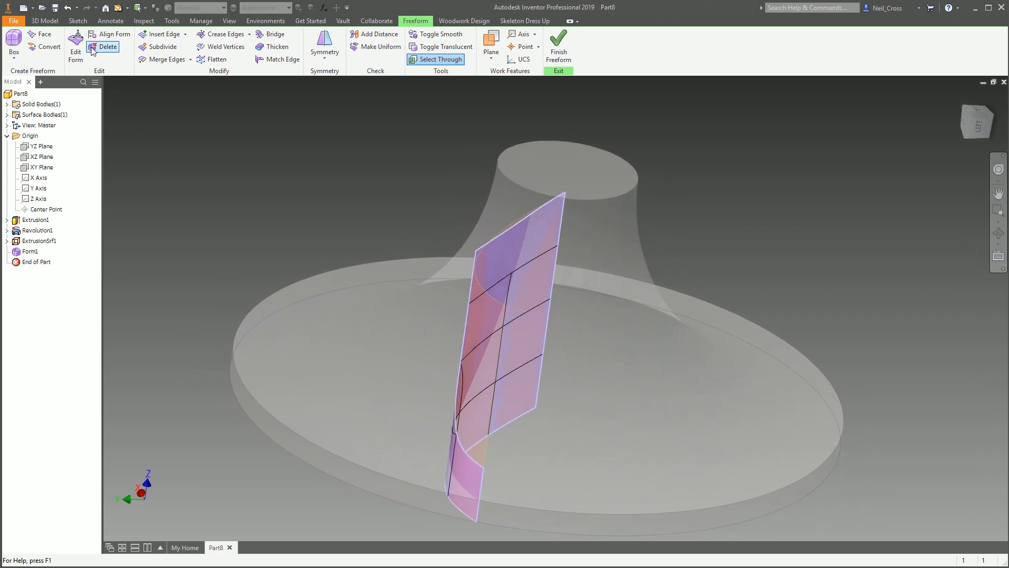
pyautogui.click(108, 47)
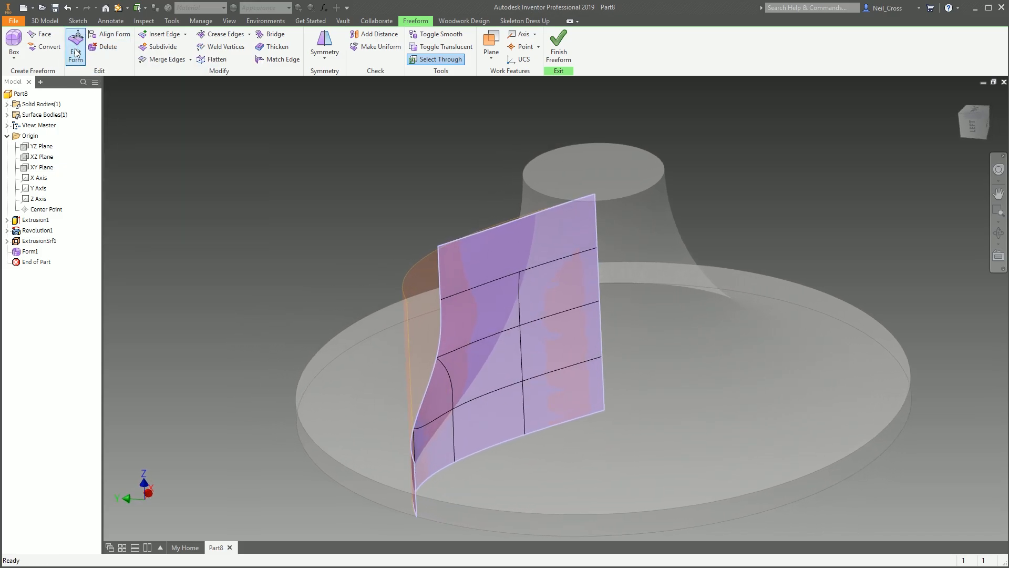
# Move the blade form's upper outer corner point about 3.9 mm along its local Z axis and apply the edit.
pyautogui.click(76, 52)
pyautogui.click(438, 246)
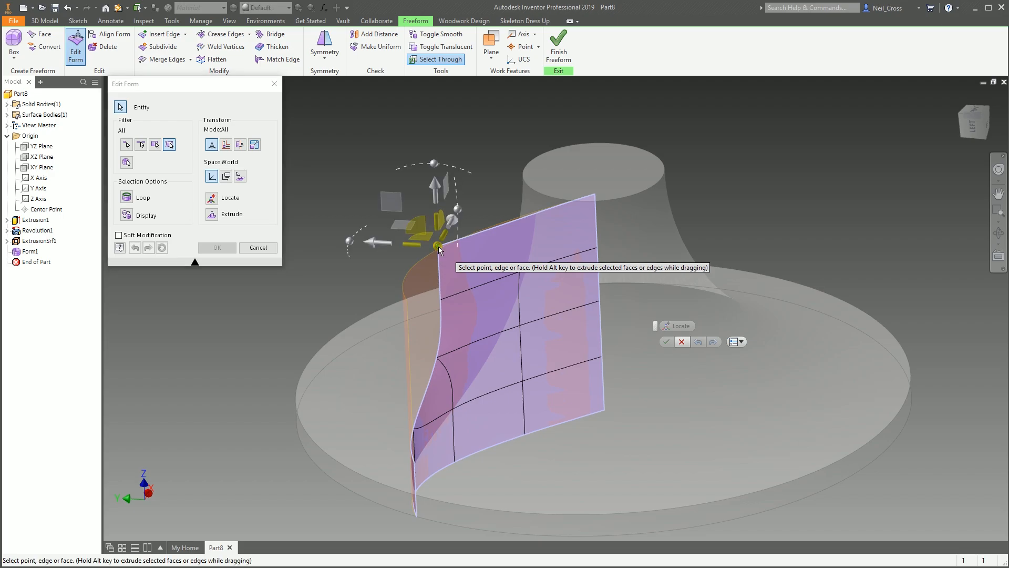
pyautogui.click(240, 176)
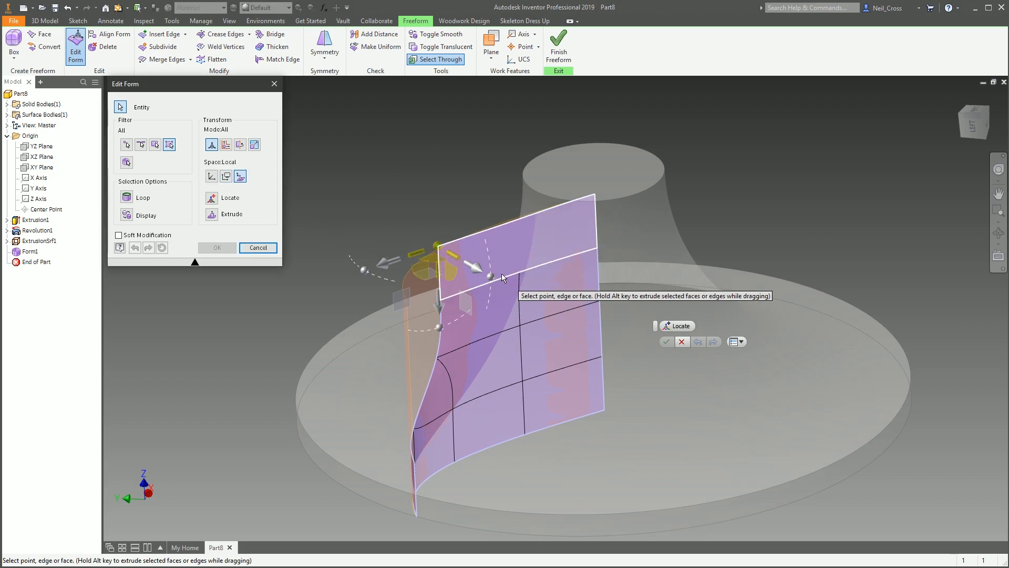
pyautogui.moveTo(481, 269); pyautogui.dragTo(534, 301)
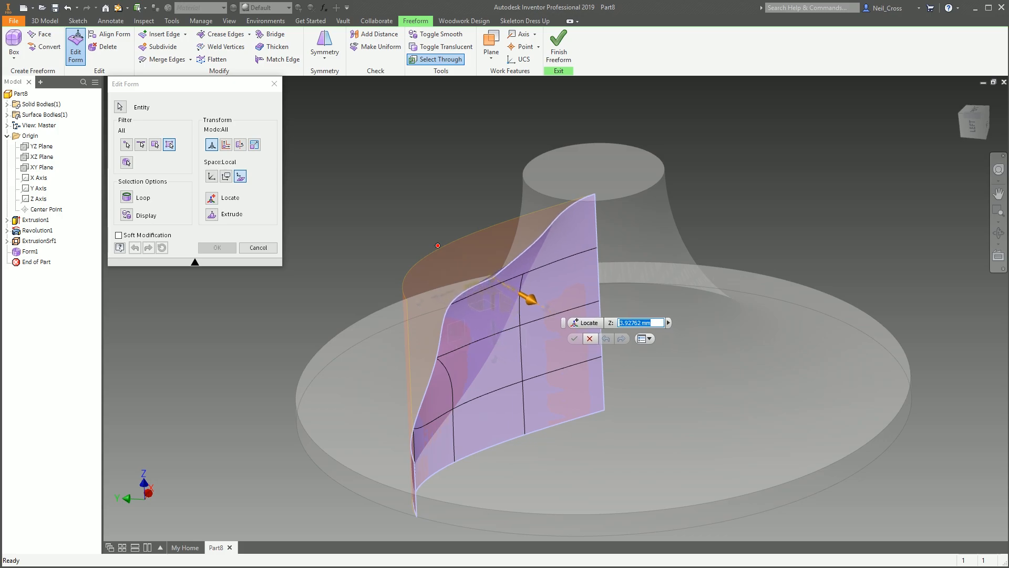
pyautogui.moveTo(530, 299); pyautogui.dragTo(530, 299)
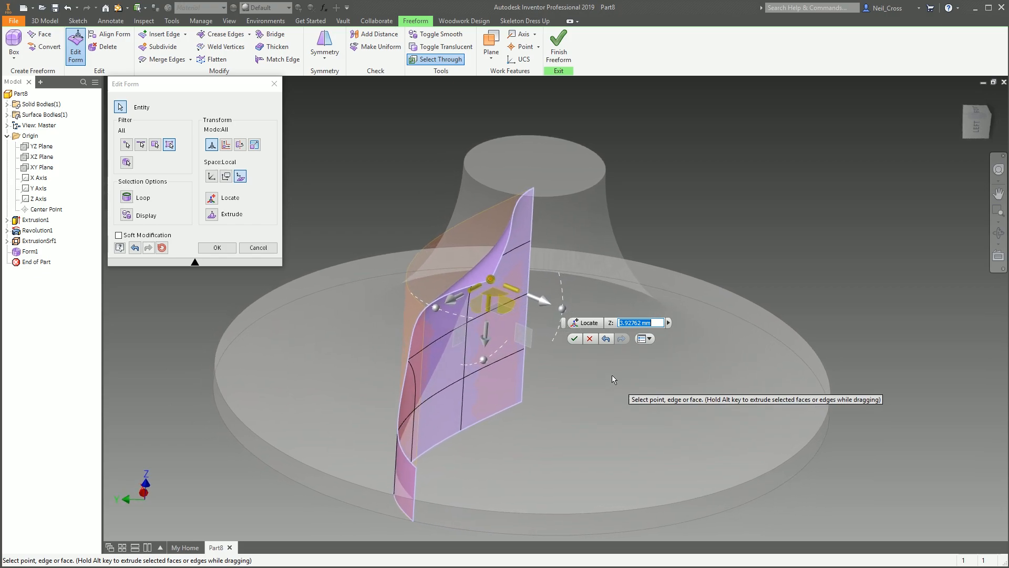
pyautogui.click(574, 340)
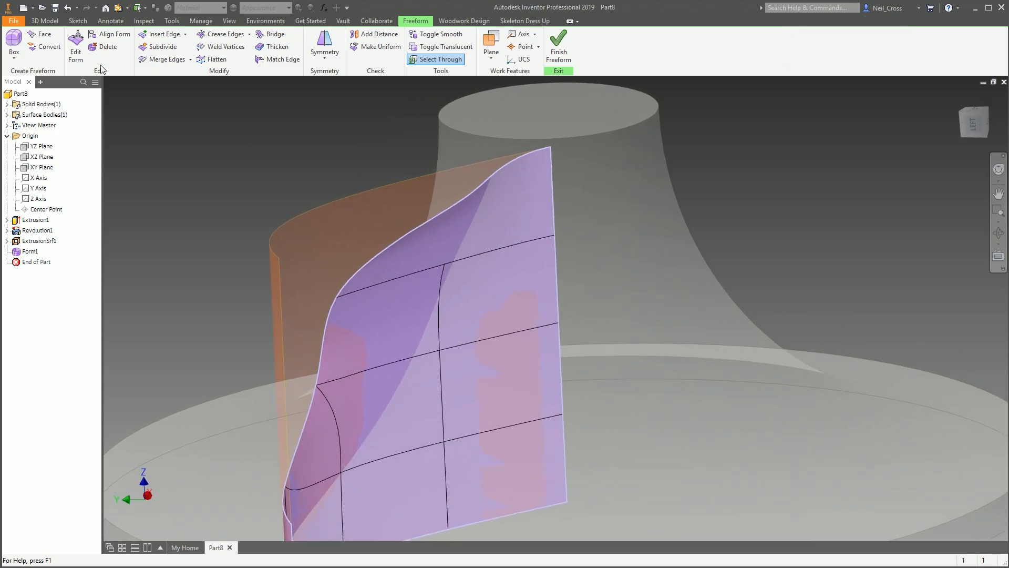
# Rotate the blade form's upper inner corner point next to the hub in local space, including turns of -30° and -15°.
pyautogui.click(168, 48)
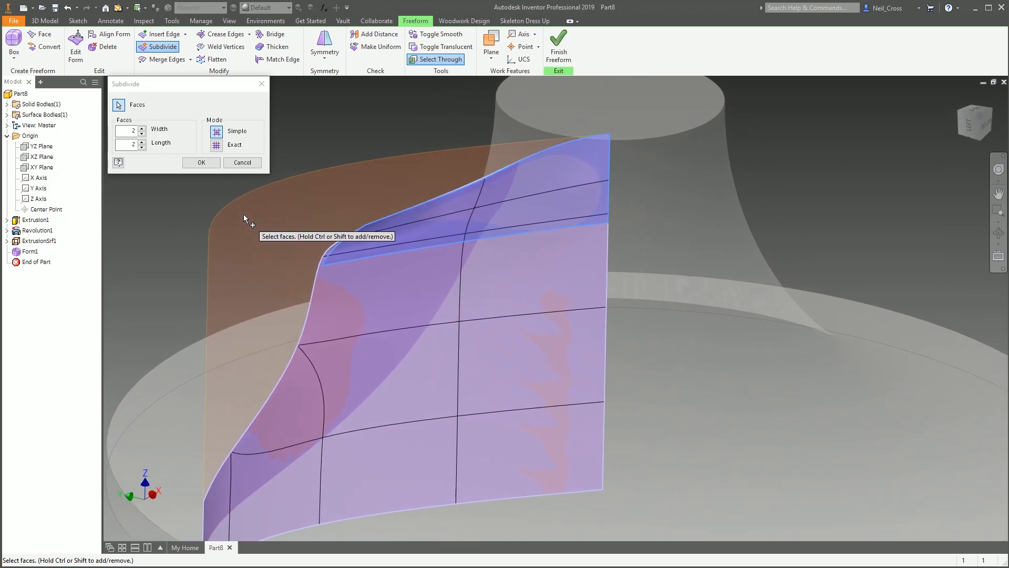
pyautogui.click(246, 163)
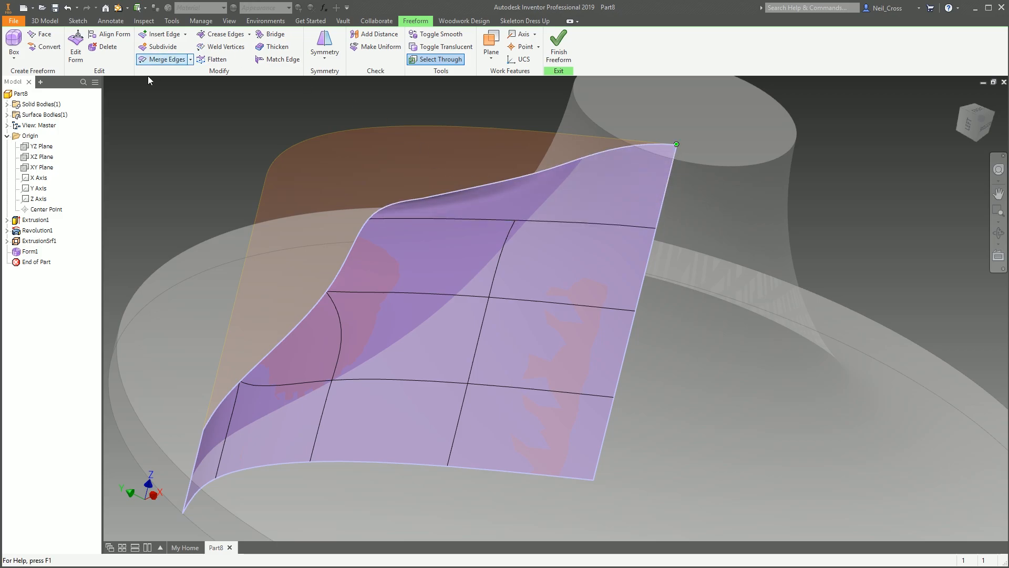
pyautogui.click(76, 46)
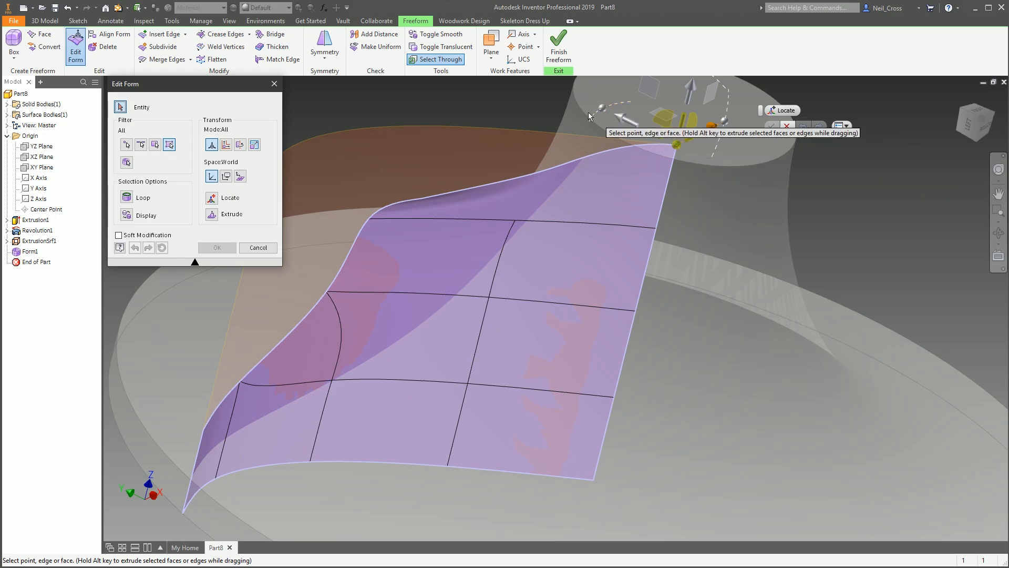
pyautogui.click(239, 177)
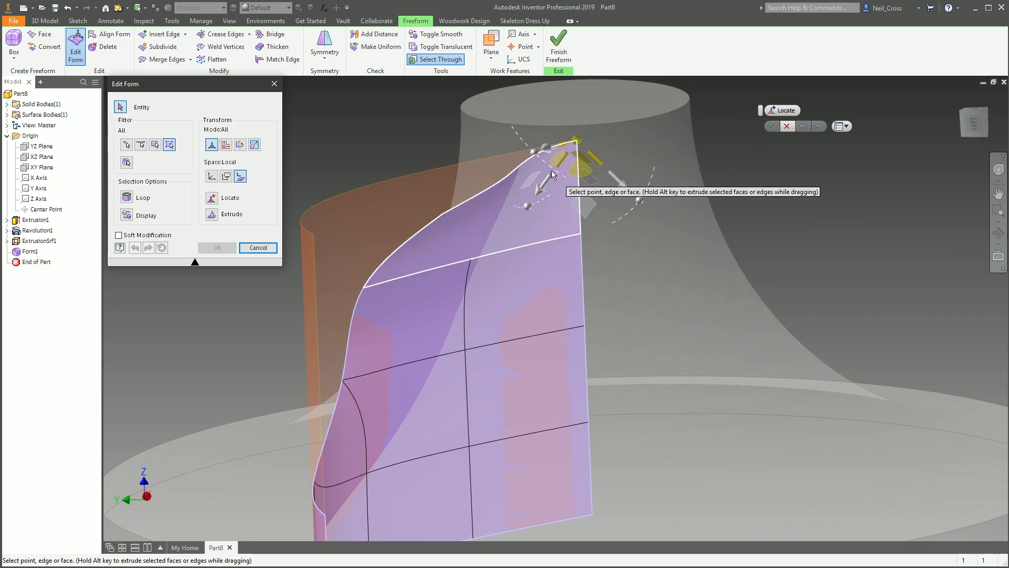
pyautogui.moveTo(535, 152); pyautogui.dragTo(553, 169)
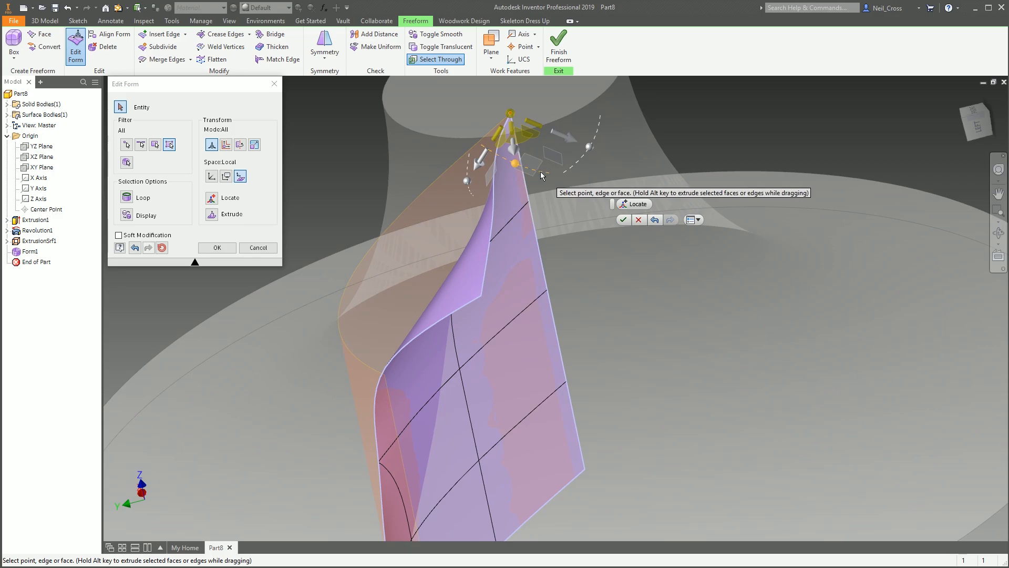
pyautogui.moveTo(540, 172); pyautogui.dragTo(536, 170)
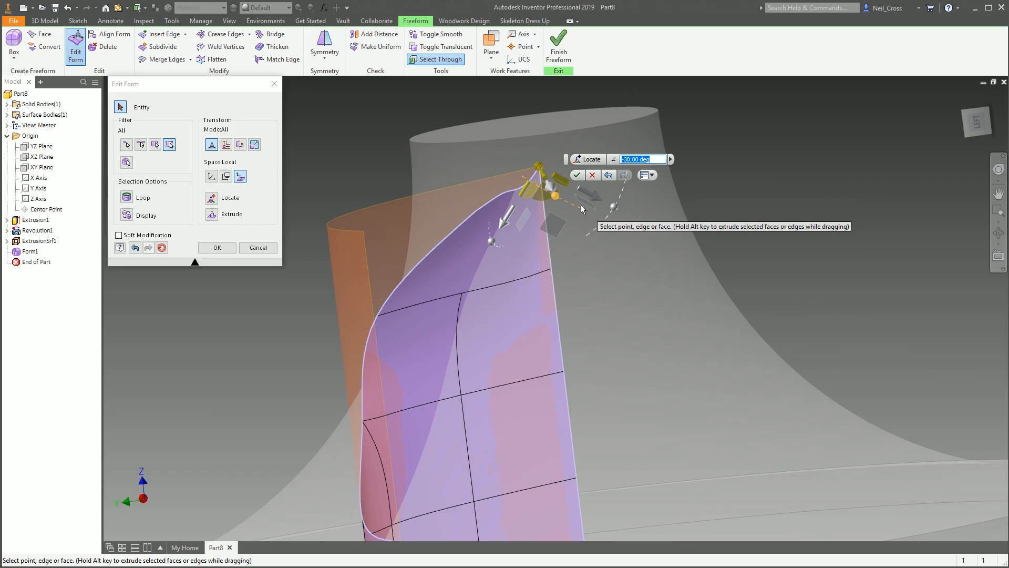
pyautogui.moveTo(579, 208); pyautogui.dragTo(534, 184)
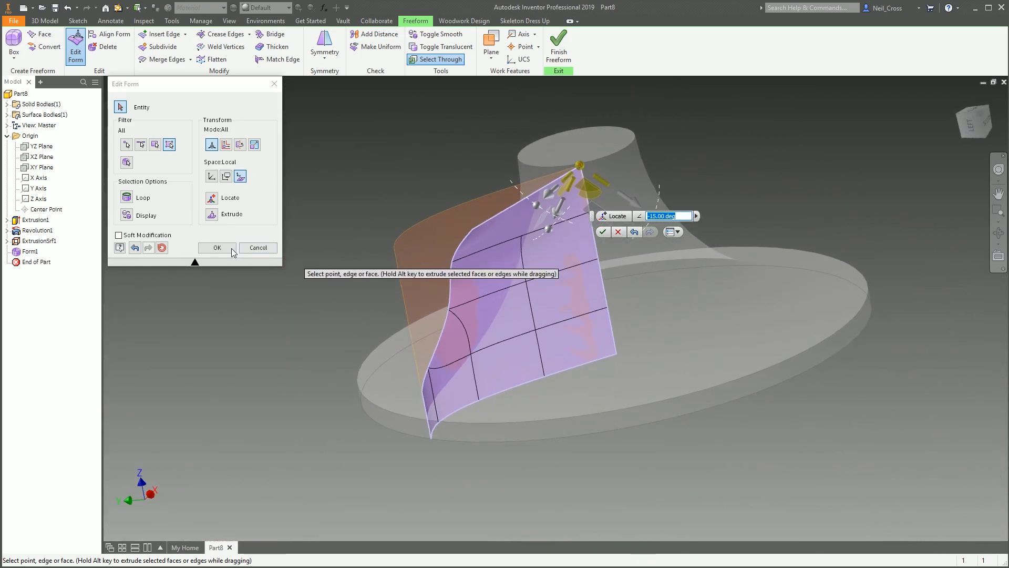
pyautogui.click(219, 249)
# Finish the freeform and hide the original extruded surface ExtrusionSrf1.
pyautogui.scroll(-2, 420, 255)
pyautogui.keyDown('shift'); pyautogui.moveTo(700, 300); pyautogui.dragTo(610, 222, button='middle'); pyautogui.keyUp('shift')
pyautogui.scroll(2, 588, 263)
pyautogui.scroll(2, 610, 222)
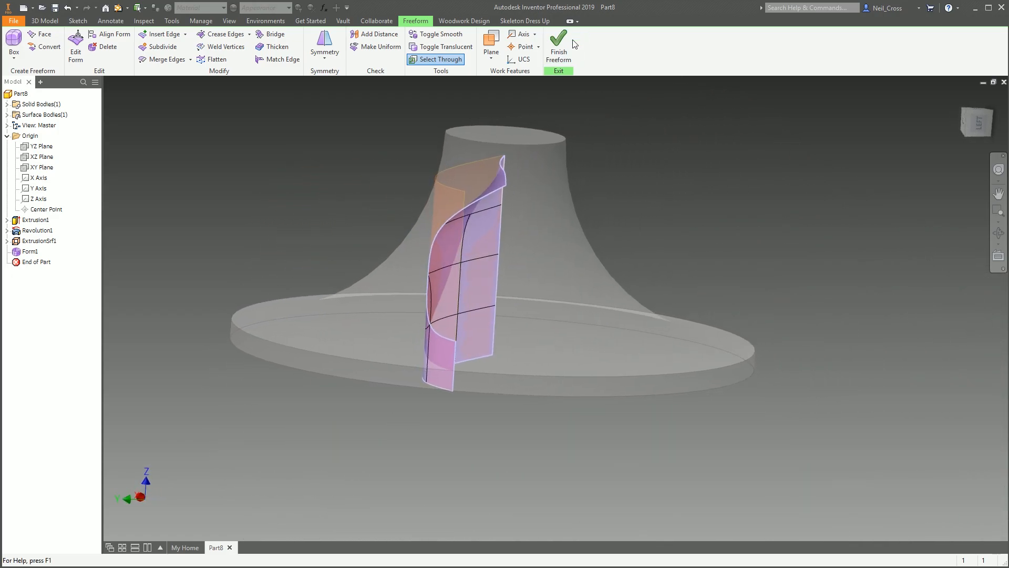
pyautogui.click(559, 52)
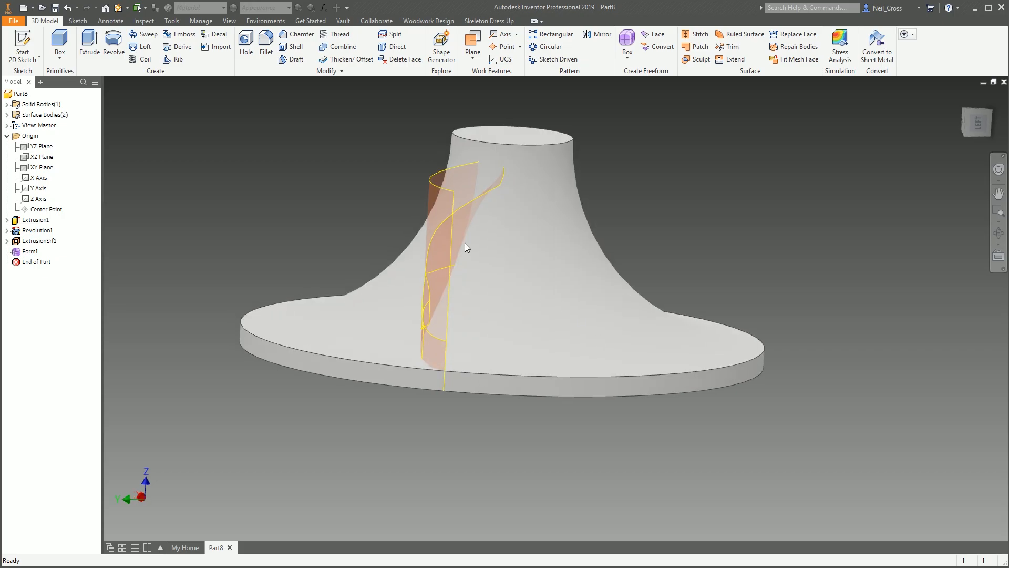
pyautogui.rightClick(29, 243)
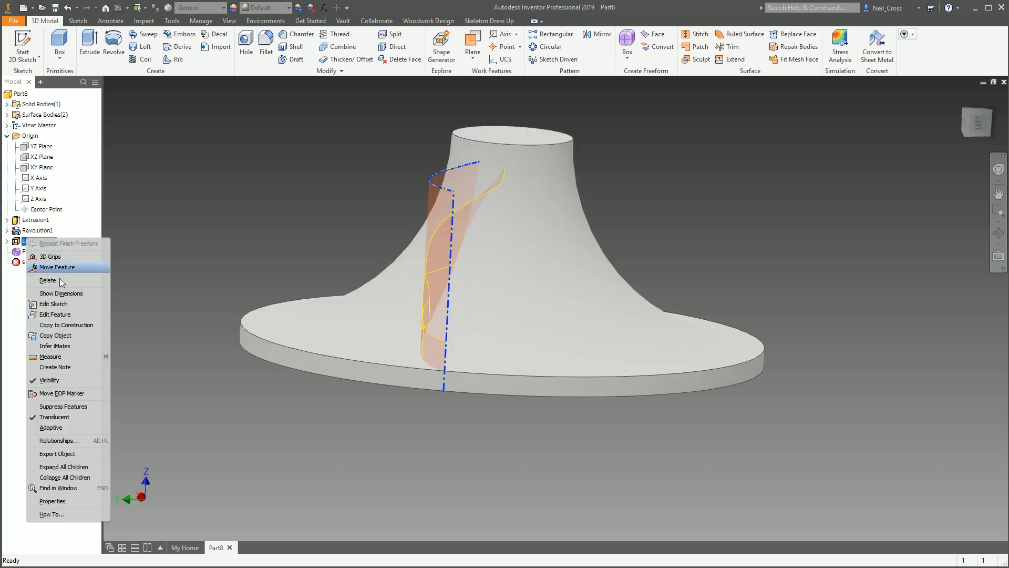
pyautogui.click(59, 384)
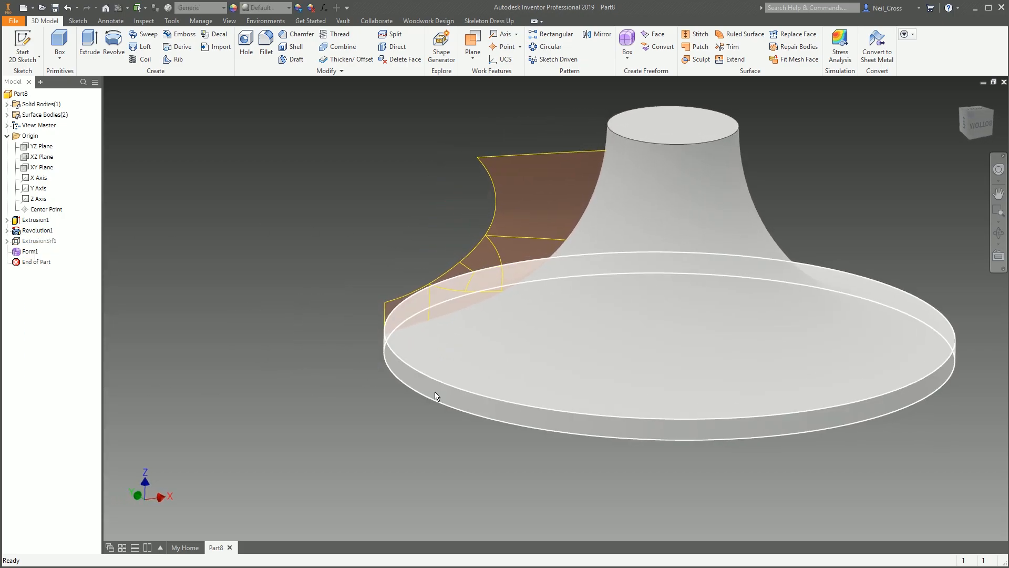
# Thicken the freeform blade quilt symmetrically with a distance of 0.5 mm as a new solid.
pyautogui.keyDown('shift'); pyautogui.moveTo(445, 310); pyautogui.dragTo(543, 271, button='middle'); pyautogui.keyUp('shift')
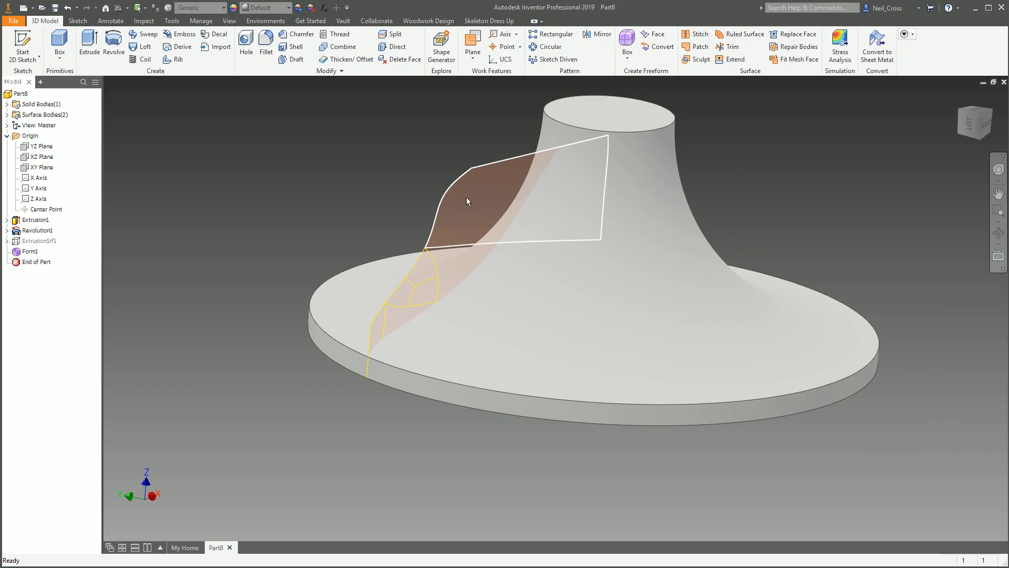
pyautogui.keyDown('shift'); pyautogui.moveTo(466, 197); pyautogui.dragTo(490, 238, button='middle'); pyautogui.keyUp('shift')
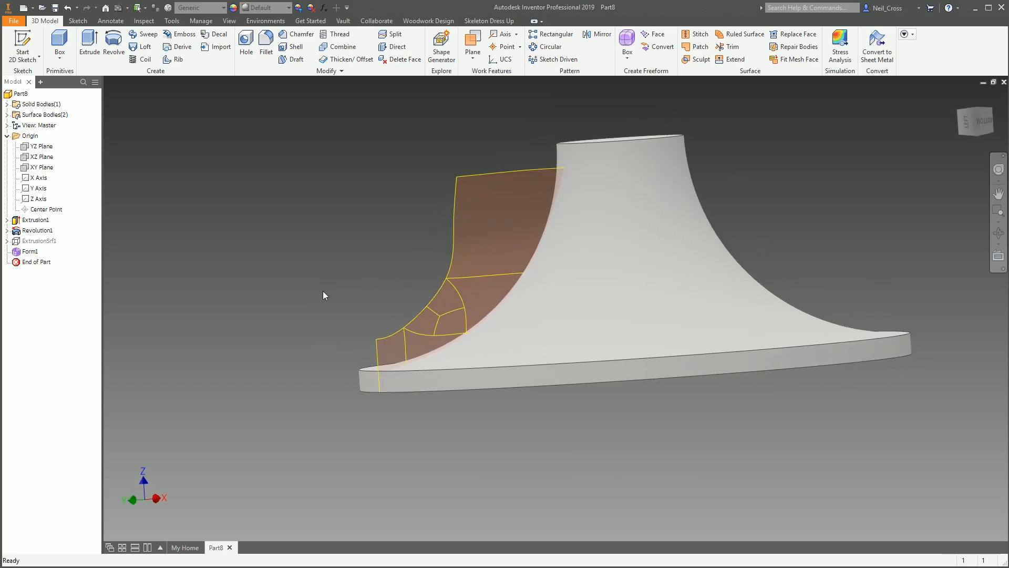
pyautogui.keyDown('shift'); pyautogui.moveTo(324, 291); pyautogui.dragTo(350, 78, button='middle'); pyautogui.keyUp('shift')
pyautogui.click(350, 60)
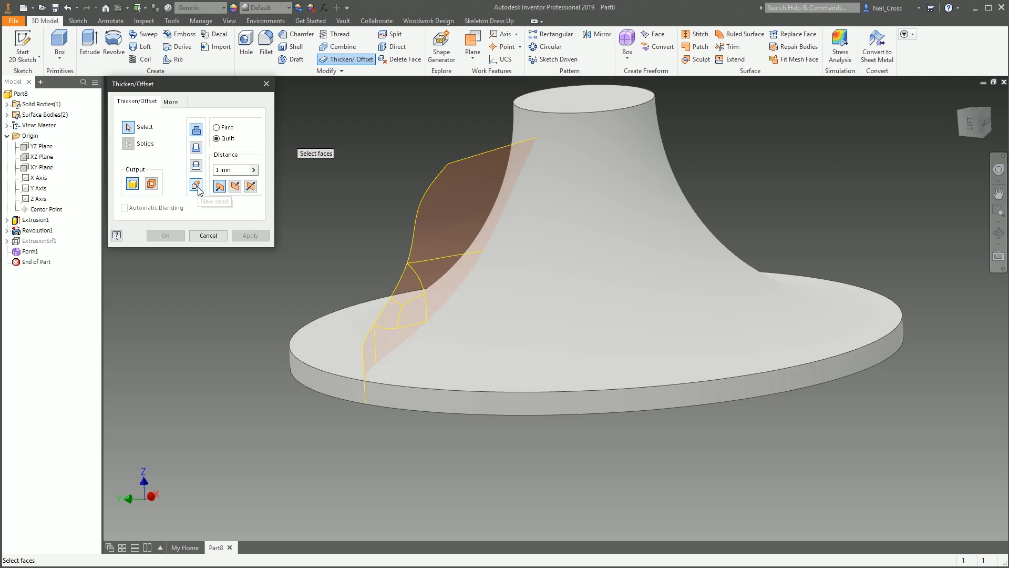
pyautogui.click(481, 182)
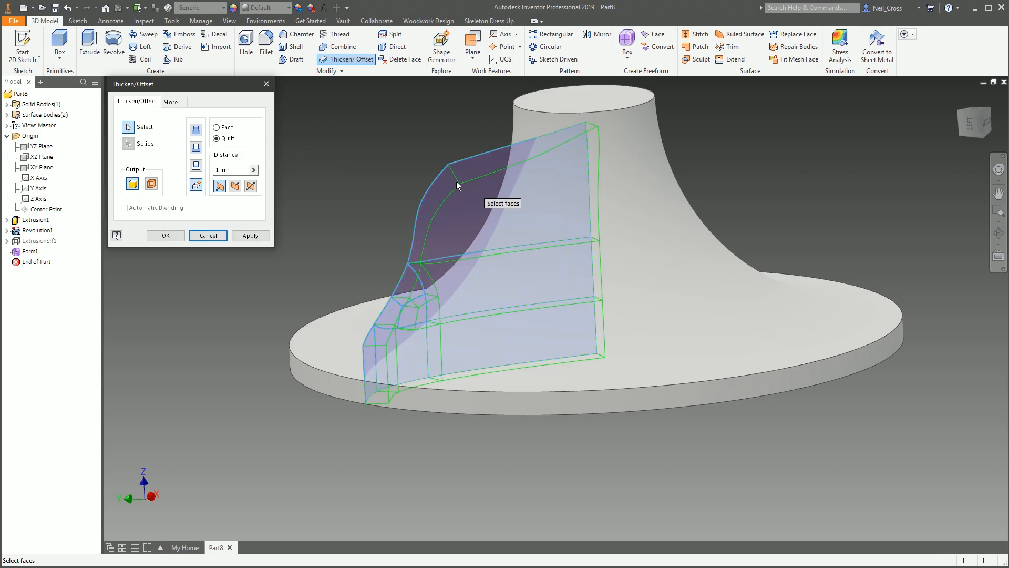
pyautogui.click(196, 185)
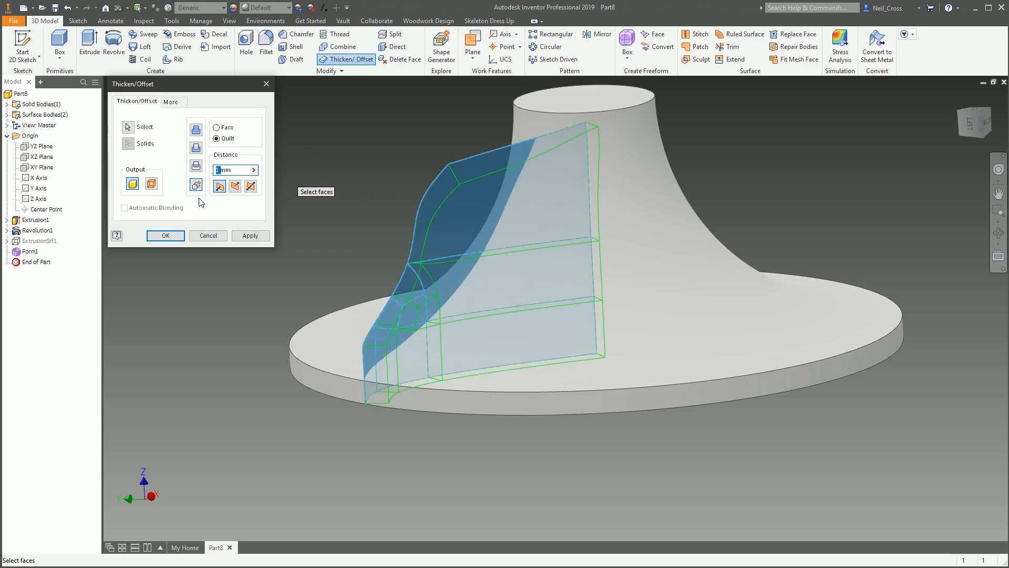
pyautogui.click(251, 186)
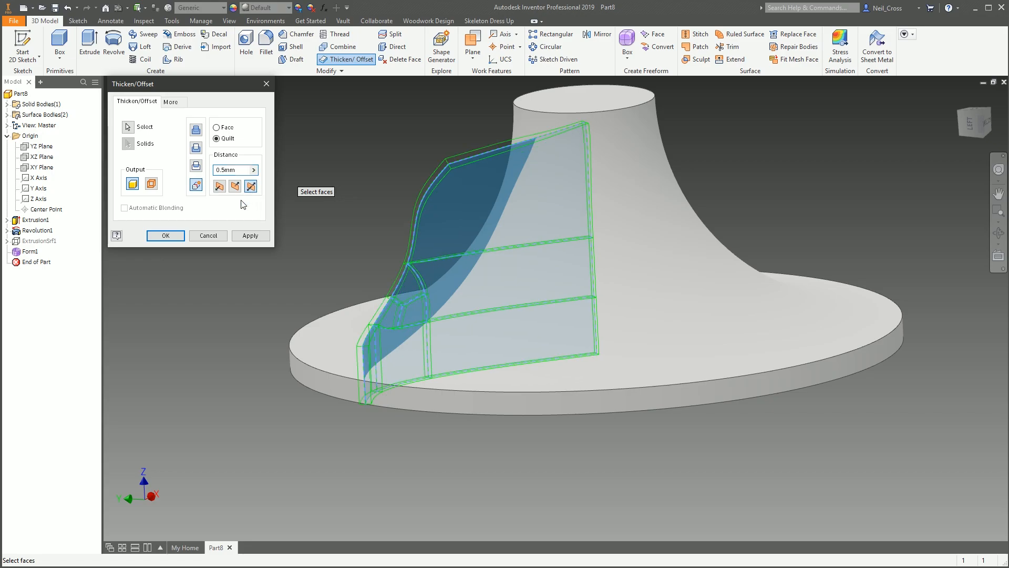
pyautogui.click(169, 236)
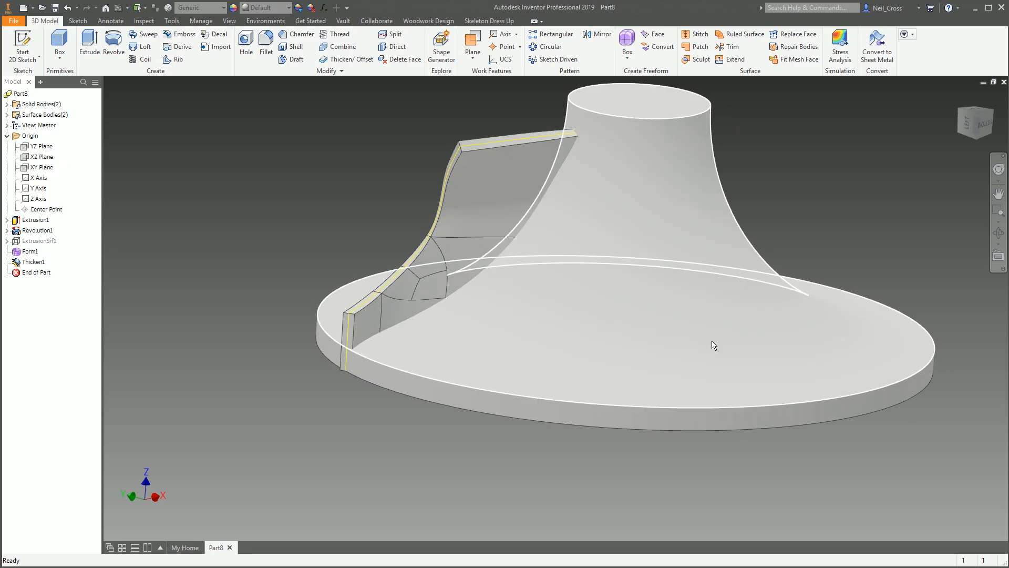
# Reopen Form1 for editing and move the blade's uppermost outer edge about 1.1 mm towards the hub along its local Y axis.
pyautogui.doubleClick(28, 252)
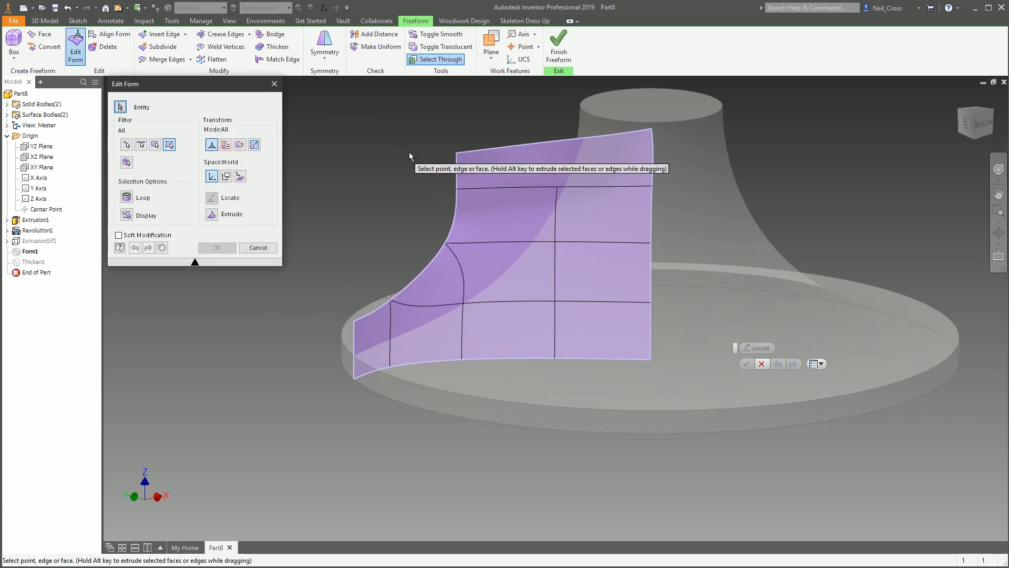
pyautogui.click(456, 167)
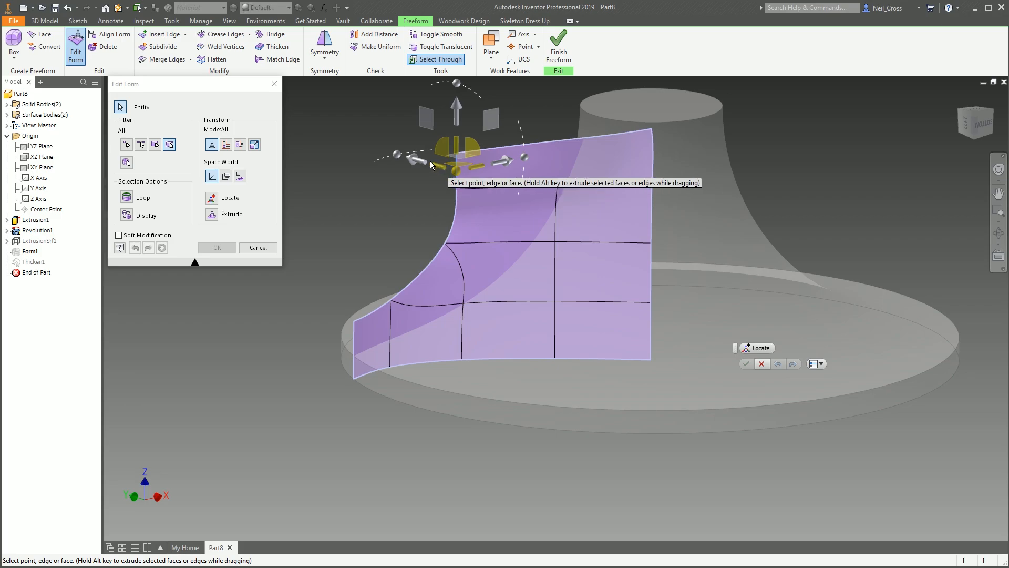
pyautogui.click(241, 176)
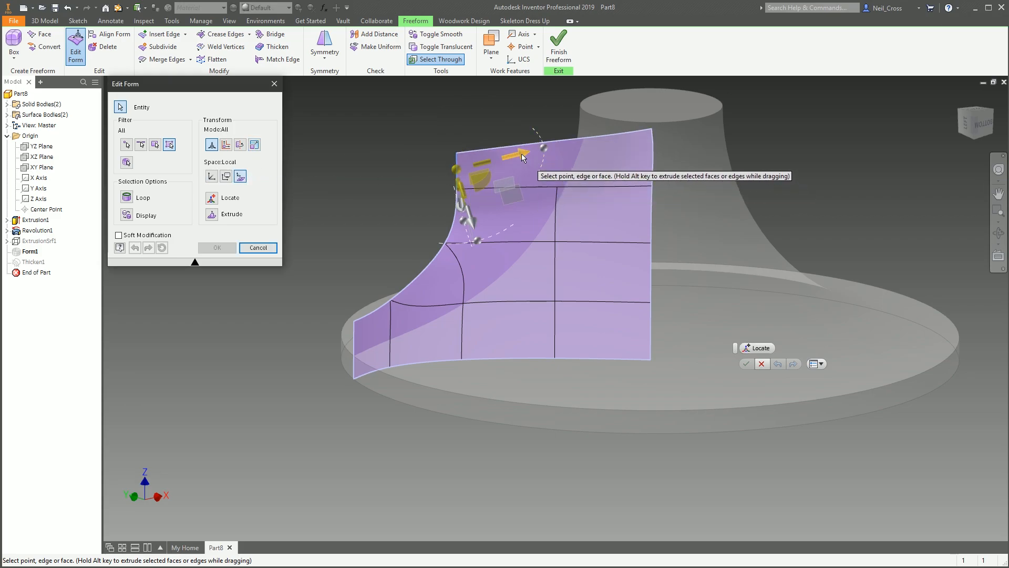
pyautogui.moveTo(521, 153); pyautogui.dragTo(546, 150)
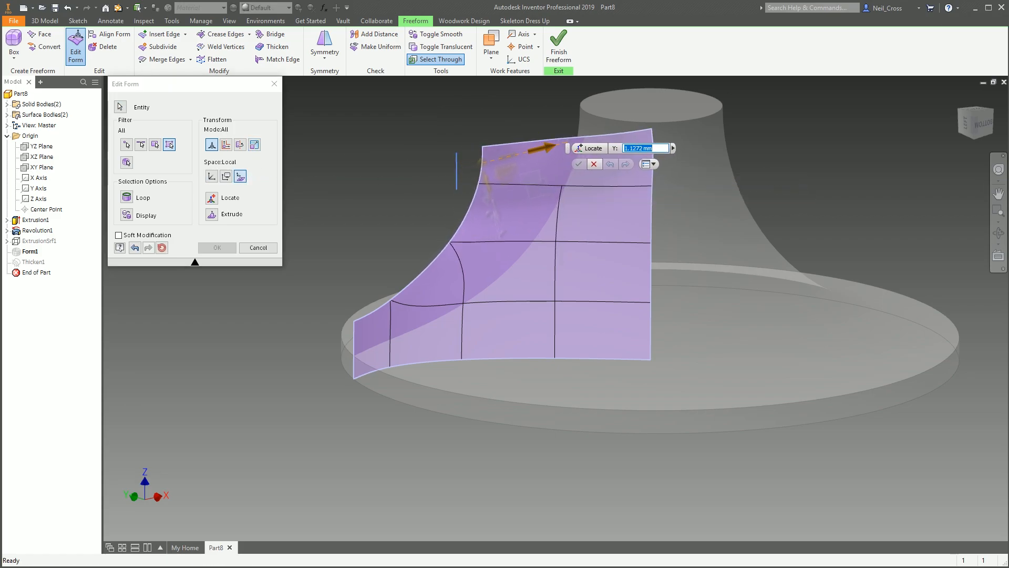
# Move the blade's top outer corner point about -1.14 mm along its local X axis and finish the freeform.
pyautogui.keyDown('shift'); pyautogui.moveTo(615, 159); pyautogui.dragTo(387, 294, button='middle'); pyautogui.keyUp('shift')
pyautogui.moveTo(380, 293); pyautogui.dragTo(404, 291)
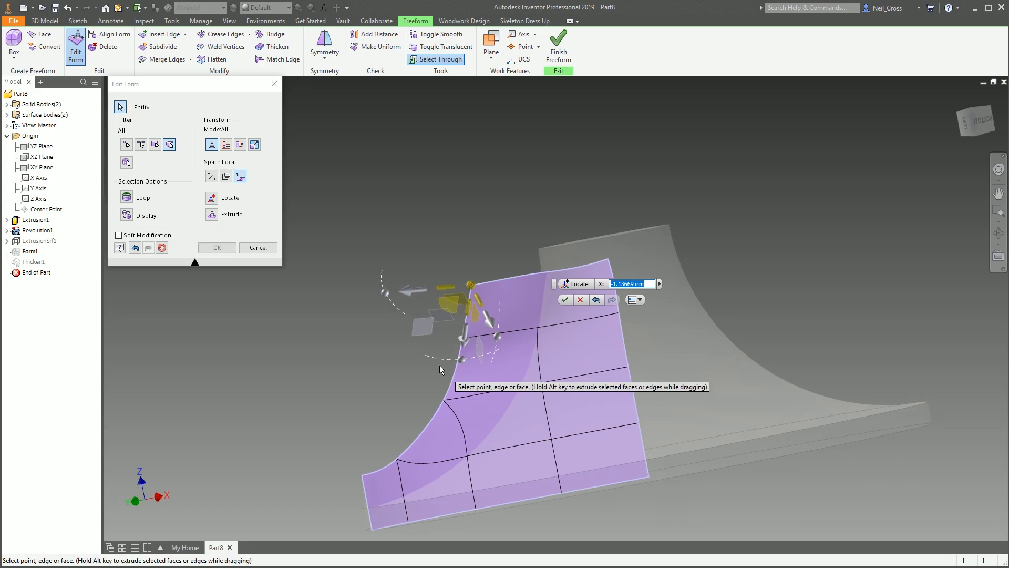
pyautogui.keyDown('shift'); pyautogui.moveTo(440, 365); pyautogui.dragTo(557, 320, button='middle'); pyautogui.keyUp('shift')
pyautogui.click(215, 249)
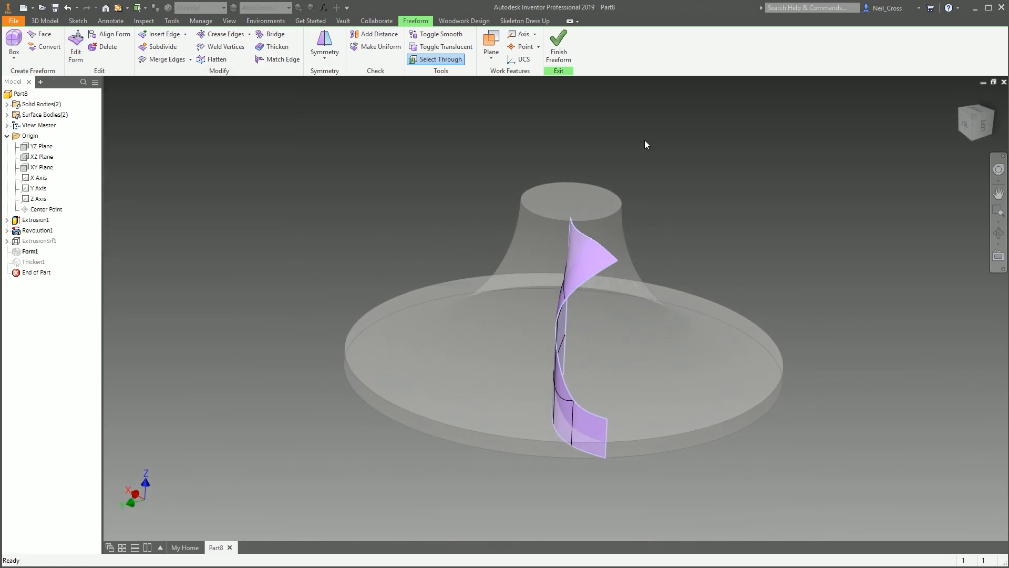
pyautogui.click(559, 58)
# Use Direct Edit to move the thickened blade's lower outer end face outward past the disc's rim.
pyautogui.keyDown('shift'); pyautogui.moveTo(753, 284); pyautogui.dragTo(599, 299, button='middle'); pyautogui.keyUp('shift')
pyautogui.keyDown('shift'); pyautogui.moveTo(453, 266); pyautogui.dragTo(368, 188, button='middle'); pyautogui.keyUp('shift')
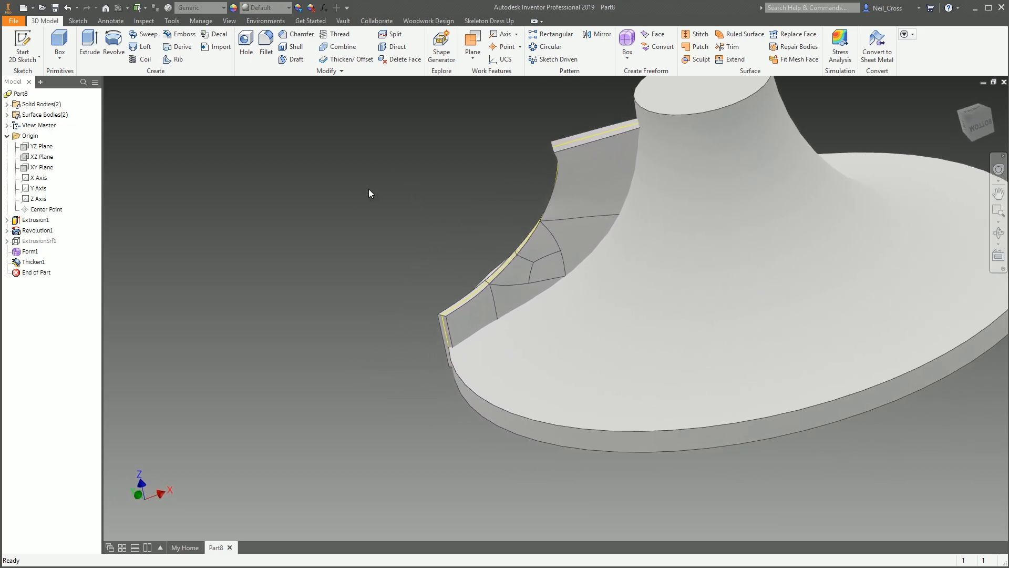
pyautogui.scroll(3, 472, 400)
pyautogui.scroll(2, 472, 401)
pyautogui.keyDown('shift'); pyautogui.moveTo(420, 335); pyautogui.dragTo(405, 315, button='middle'); pyautogui.keyUp('shift')
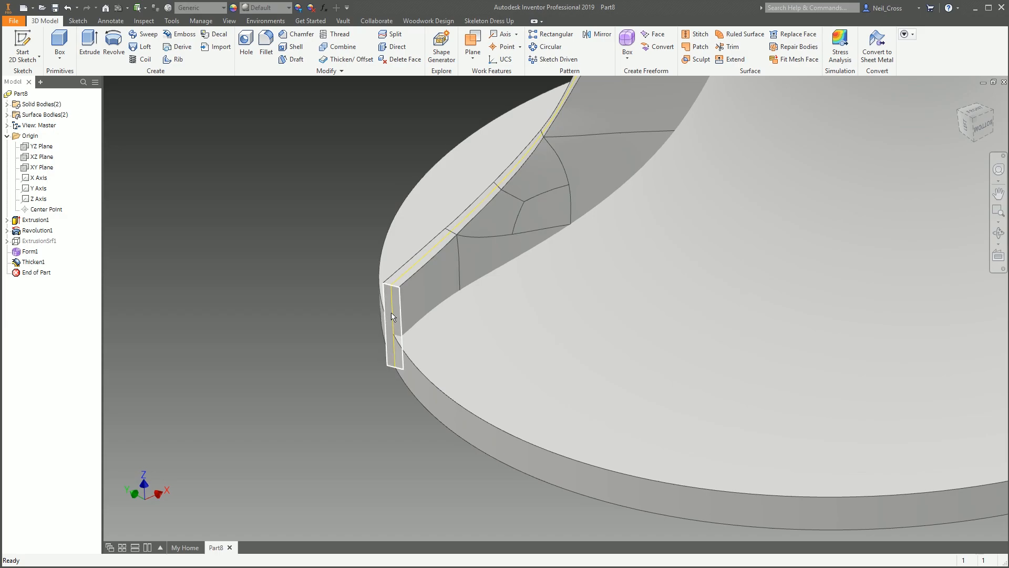
pyautogui.keyDown('shift'); pyautogui.moveTo(396, 358); pyautogui.dragTo(386, 311, button='middle'); pyautogui.keyUp('shift')
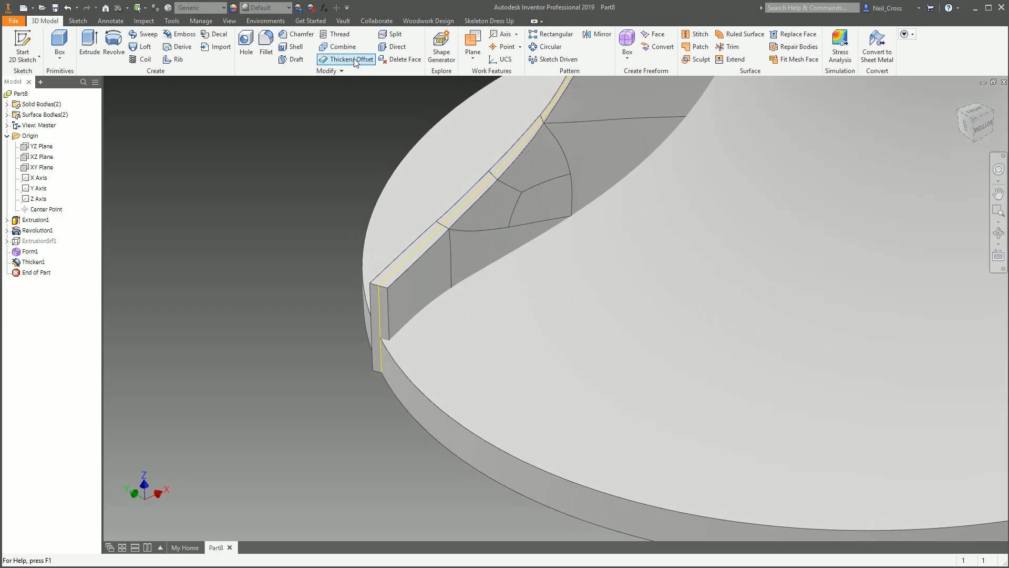
pyautogui.click(395, 47)
pyautogui.click(383, 311)
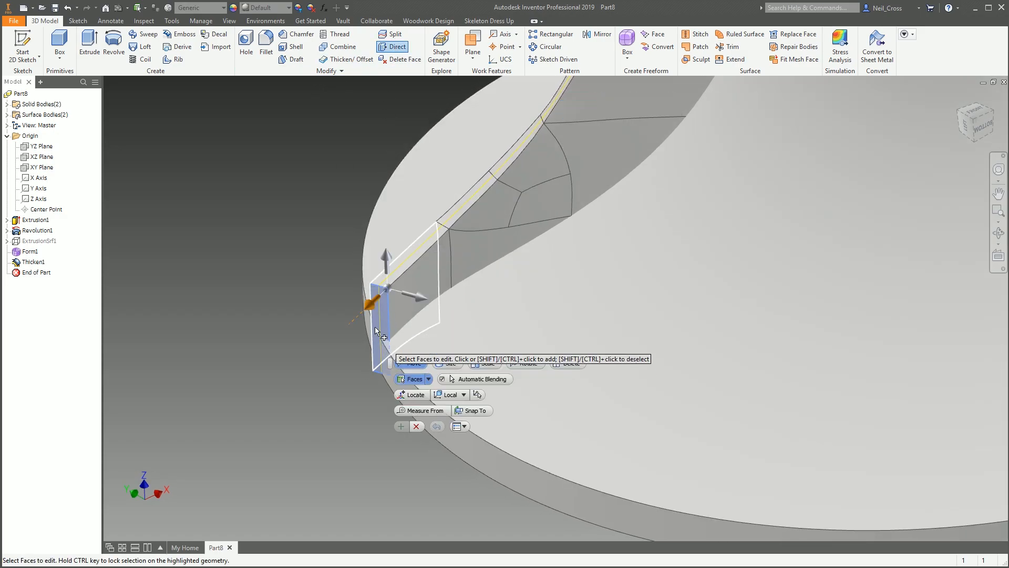
pyautogui.moveTo(376, 306); pyautogui.dragTo(349, 320)
pyautogui.moveTo(319, 351); pyautogui.dragTo(329, 342)
pyautogui.click(361, 465)
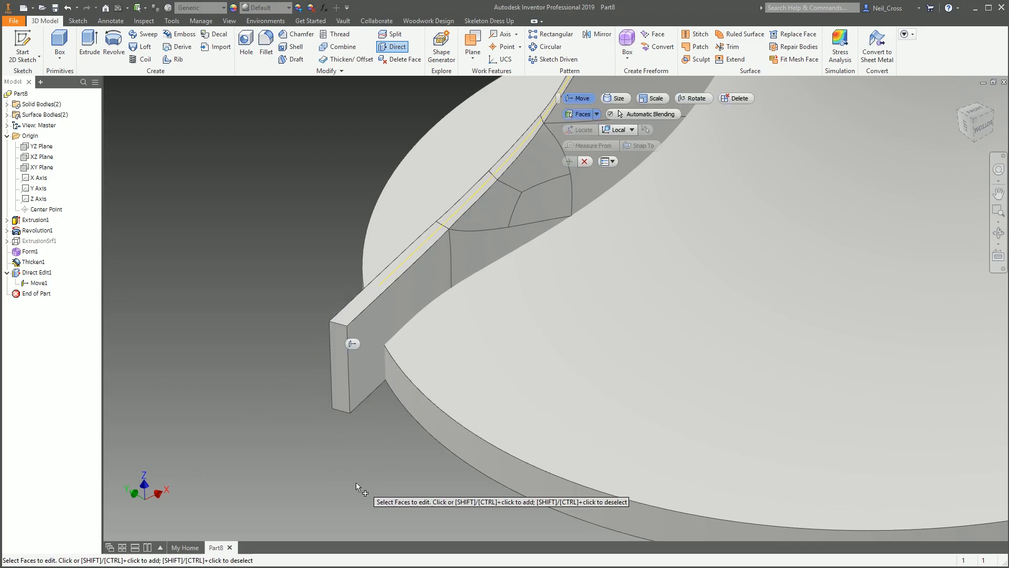
pyautogui.keyDown('shift'); pyautogui.moveTo(402, 419); pyautogui.dragTo(656, 441, button='middle'); pyautogui.keyUp('shift')
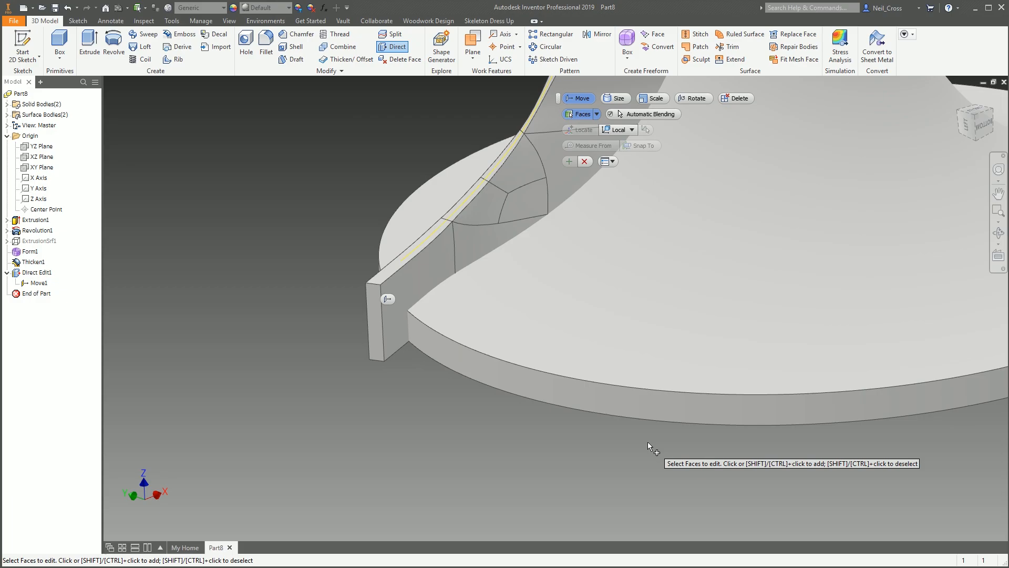
# Combine the blade body with the disc-and-hub body, using the disc-and-hub body as the base.
pyautogui.scroll(-3, 584, 354)
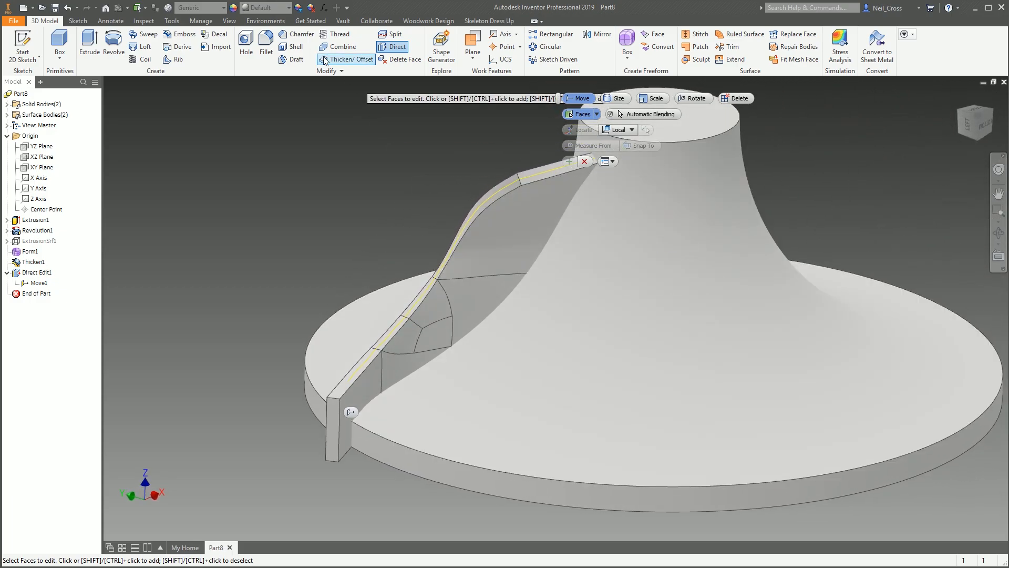
pyautogui.click(339, 46)
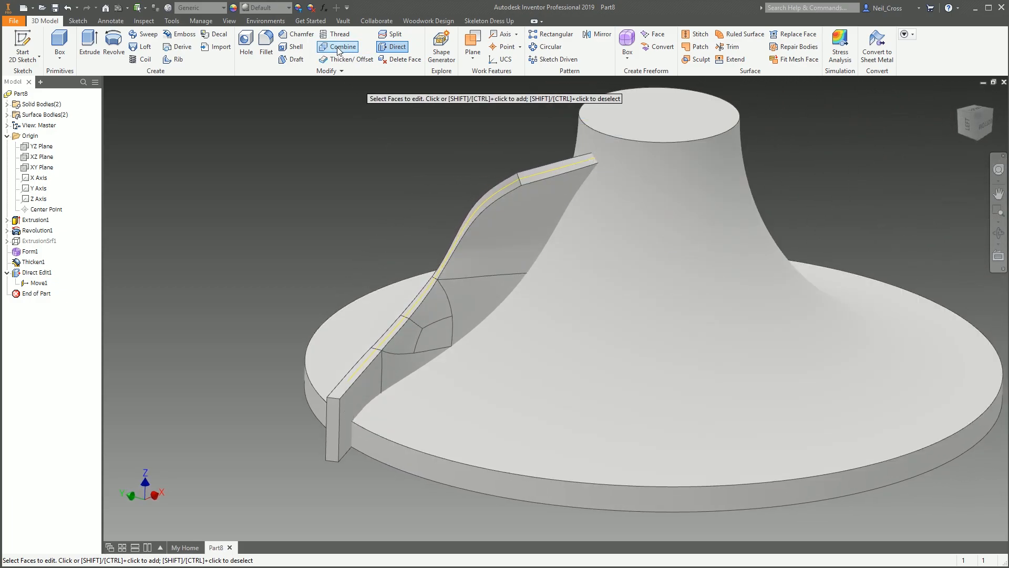
pyautogui.click(7, 104)
pyautogui.click(38, 115)
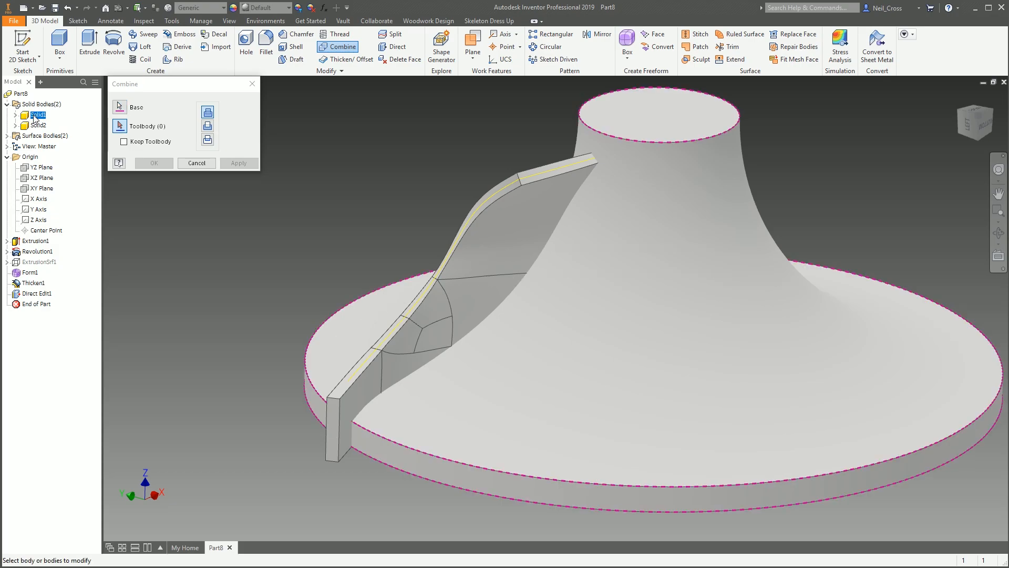
pyautogui.click(36, 126)
pyautogui.click(171, 164)
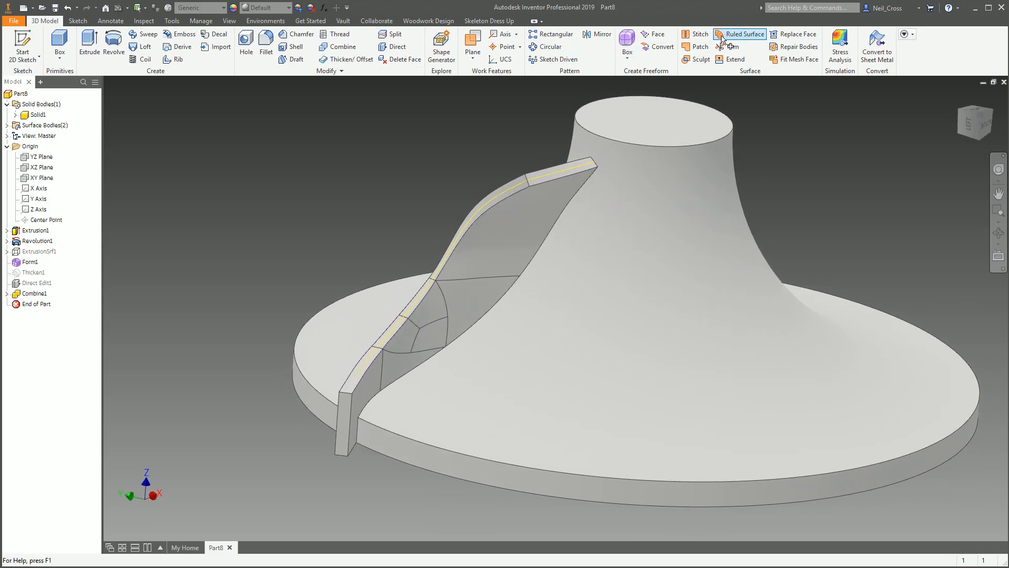
pyautogui.click(740, 35)
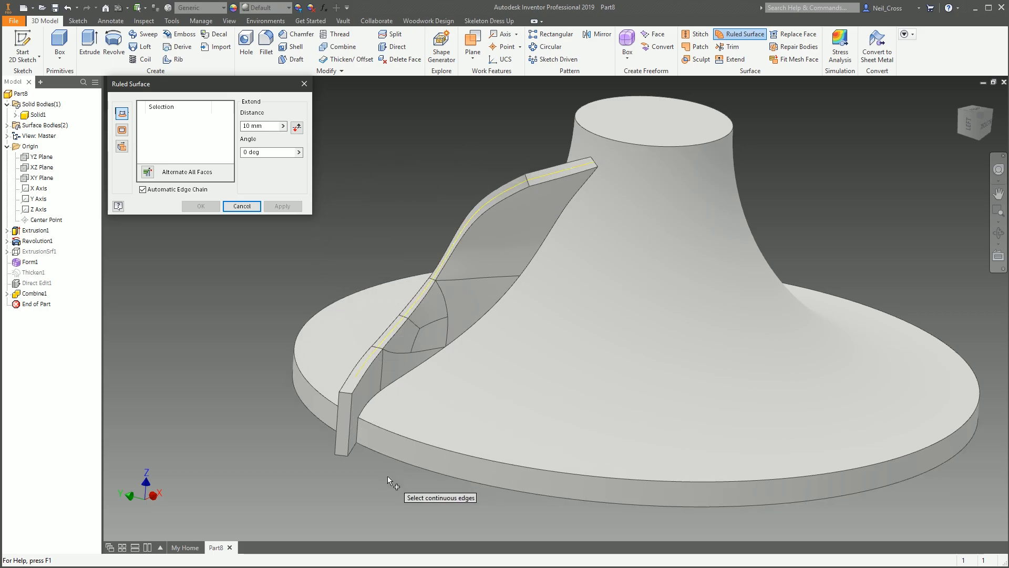
pyautogui.click(392, 458)
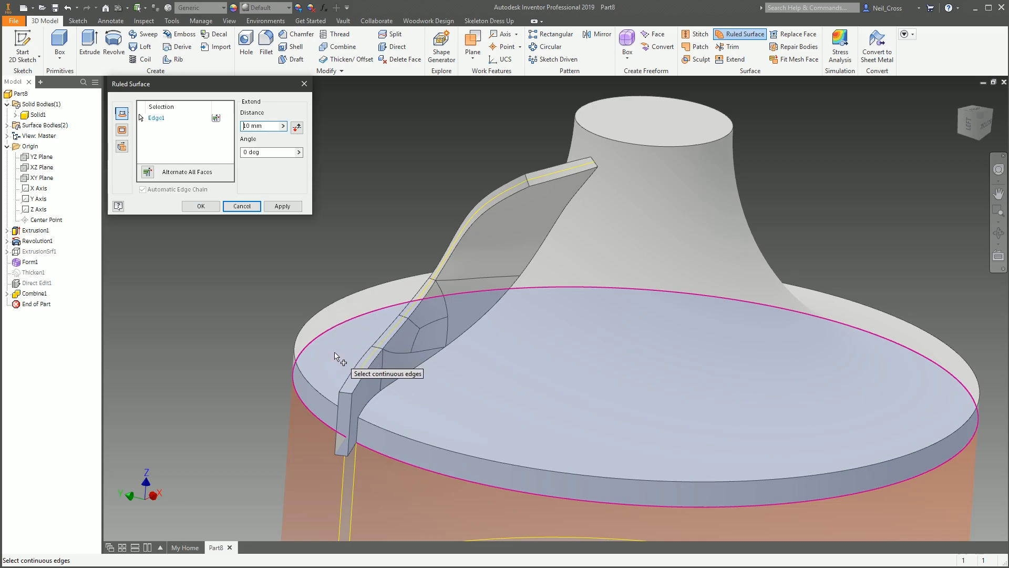
pyautogui.click(243, 207)
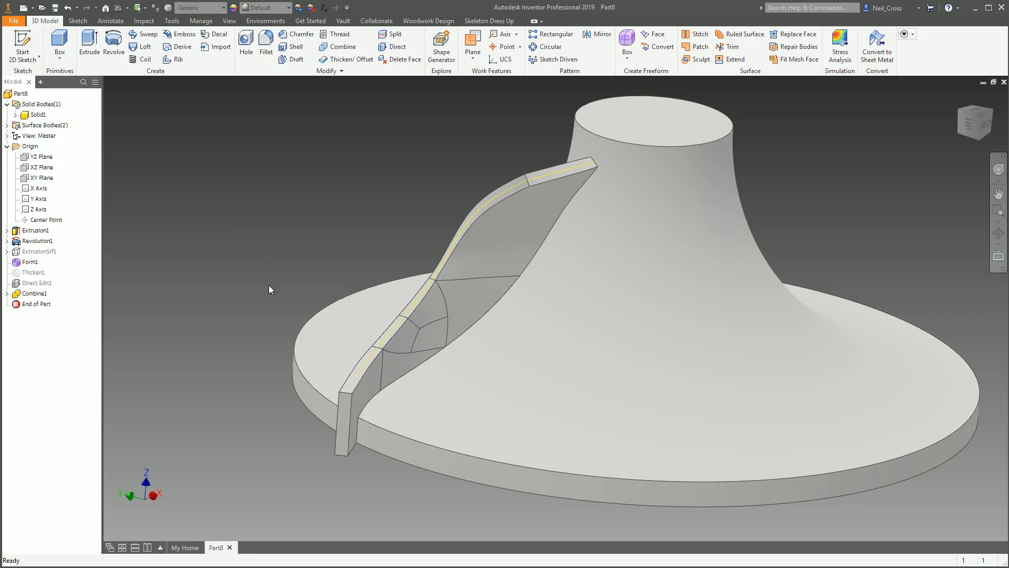
# Delete the Combine feature that joins the blade to the disc-and-hub body.
pyautogui.rightClick(32, 295)
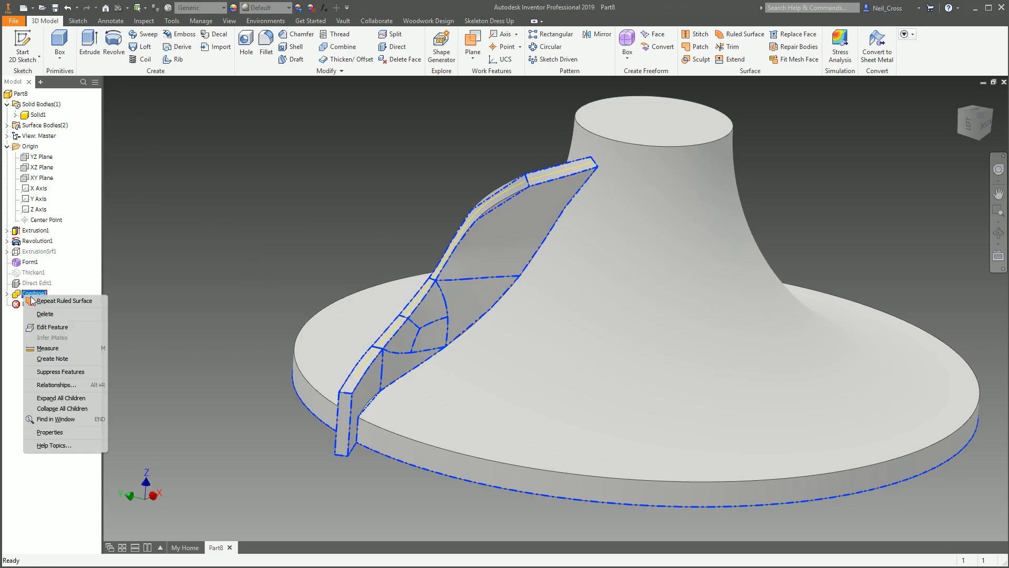
pyautogui.click(45, 314)
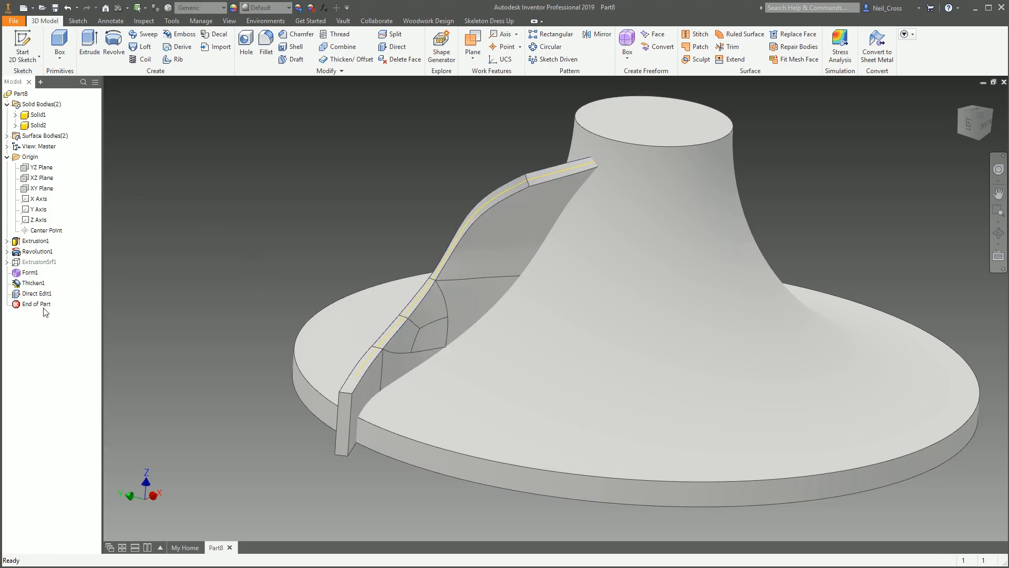
# Create a ruled surface extending 4.75 mm upward from the disc's bottom outer edge, past the blade's outer end.
pyautogui.click(741, 40)
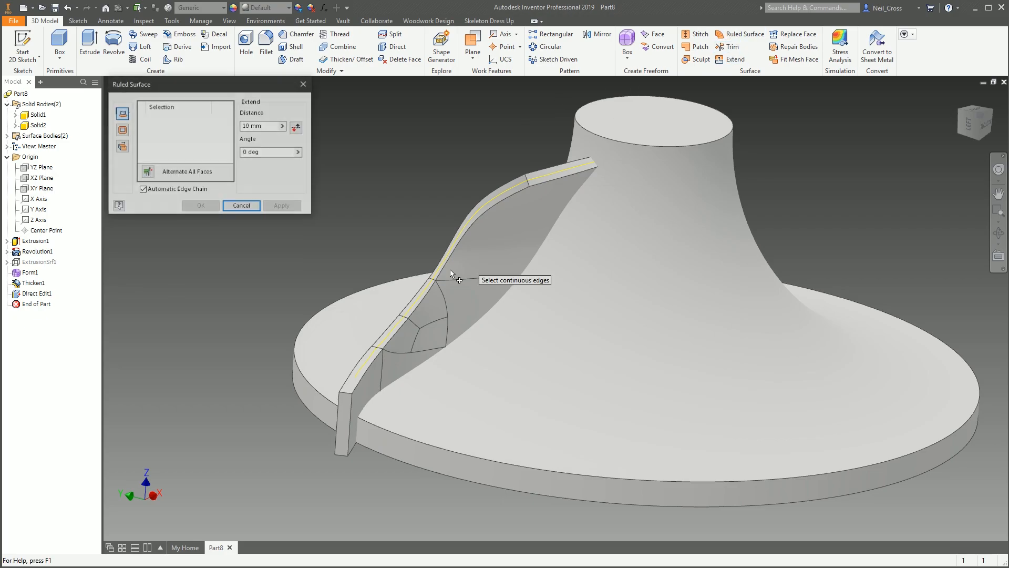
pyautogui.click(374, 452)
pyautogui.click(297, 128)
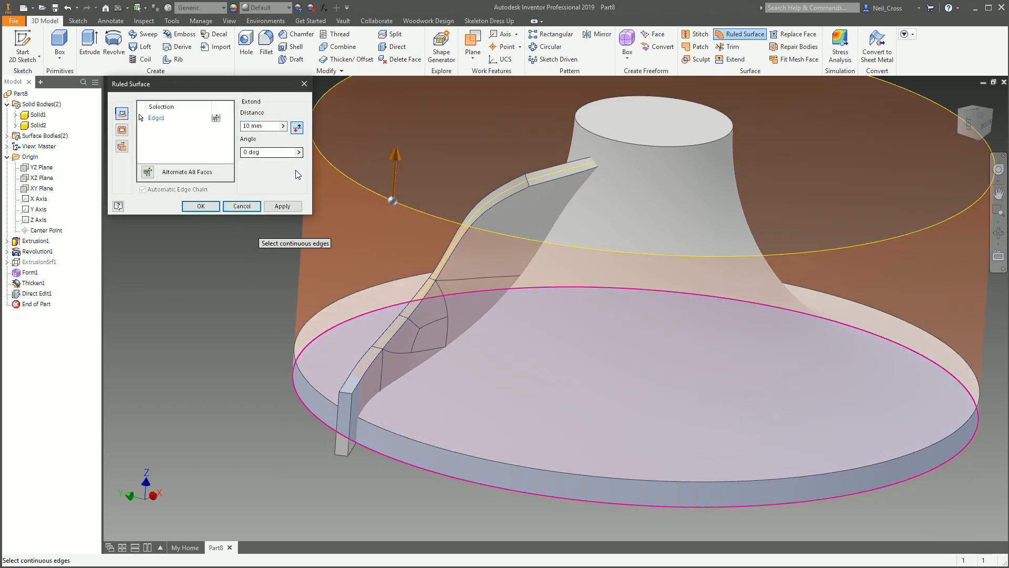
pyautogui.moveTo(397, 157); pyautogui.dragTo(385, 307)
pyautogui.keyDown('shift'); pyautogui.moveTo(296, 262); pyautogui.dragTo(354, 267, button='middle'); pyautogui.keyUp('shift')
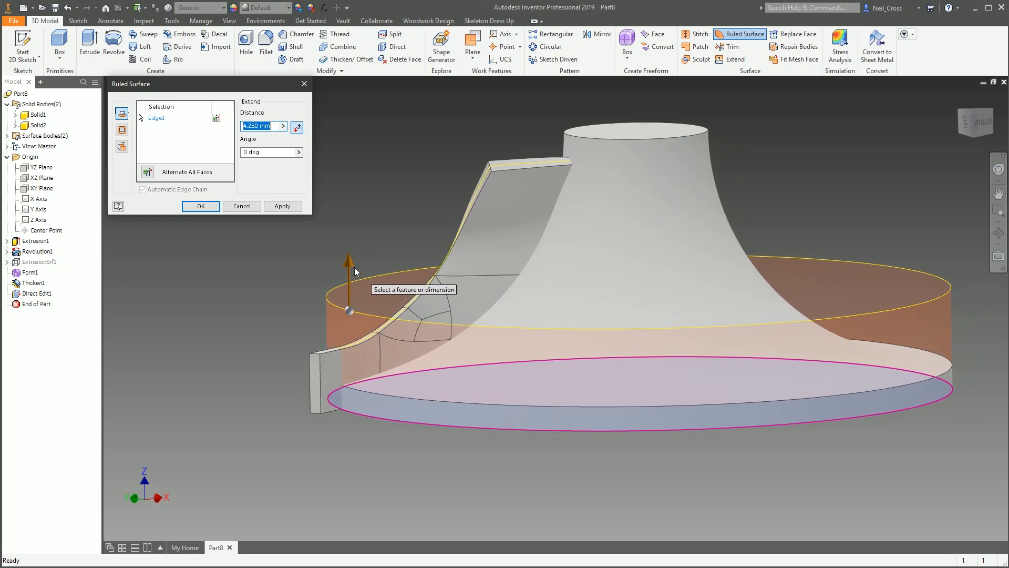
pyautogui.moveTo(355, 267); pyautogui.dragTo(348, 244)
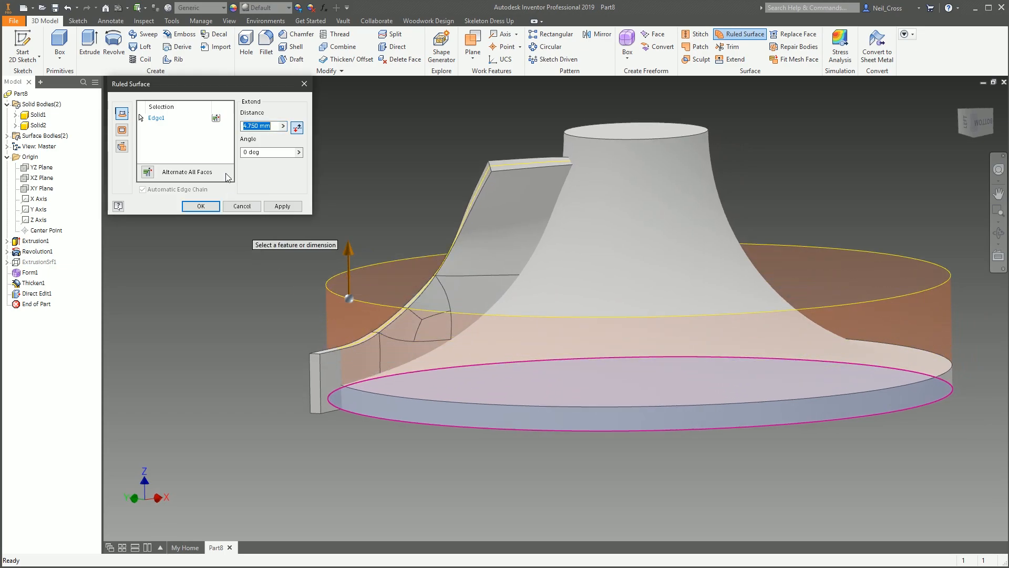
pyautogui.click(201, 207)
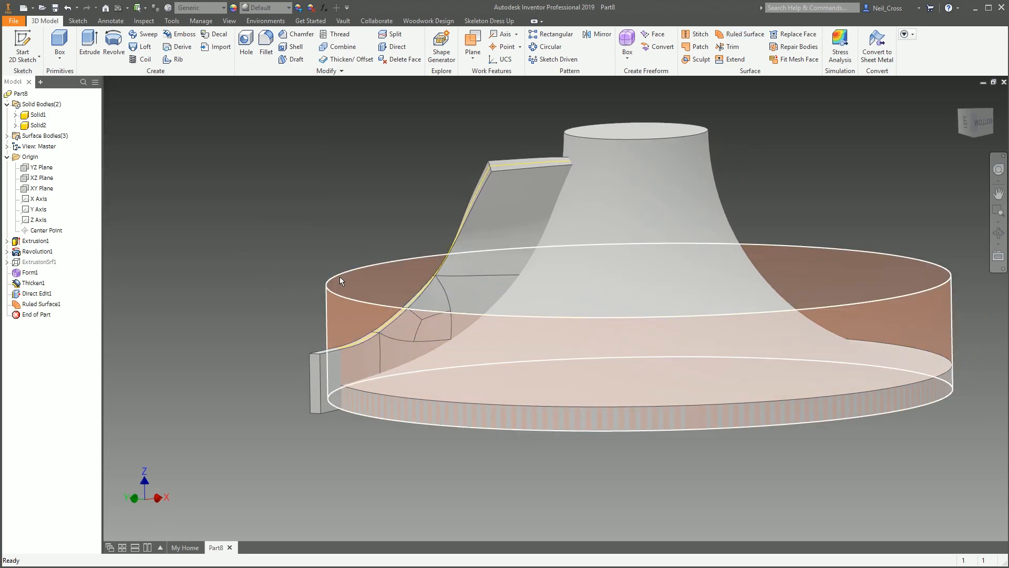
# Split the blade solid with the ruled surface, removing the portion outside the disc's rim, and hide the ruled surface.
pyautogui.click(389, 34)
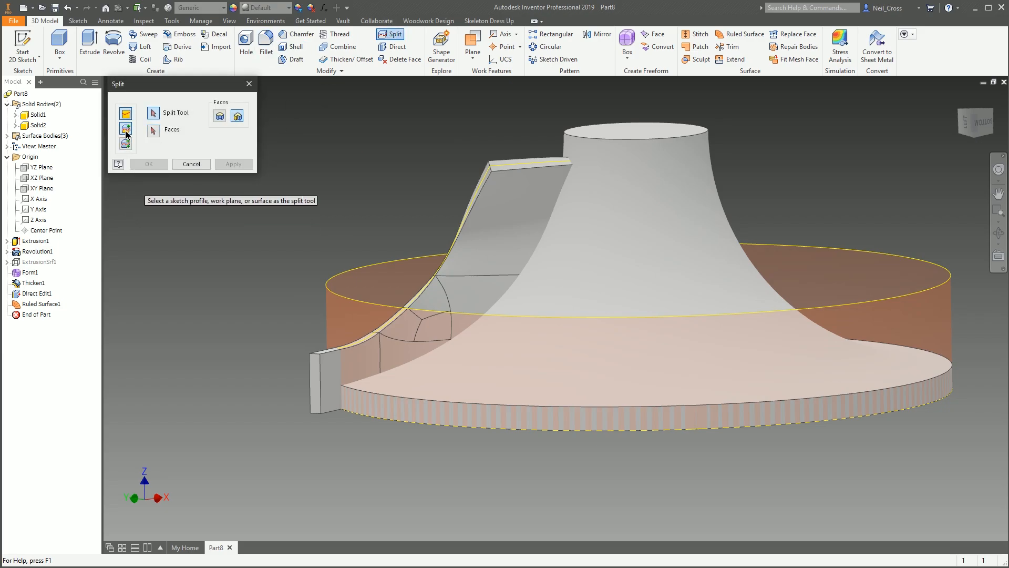
pyautogui.click(339, 304)
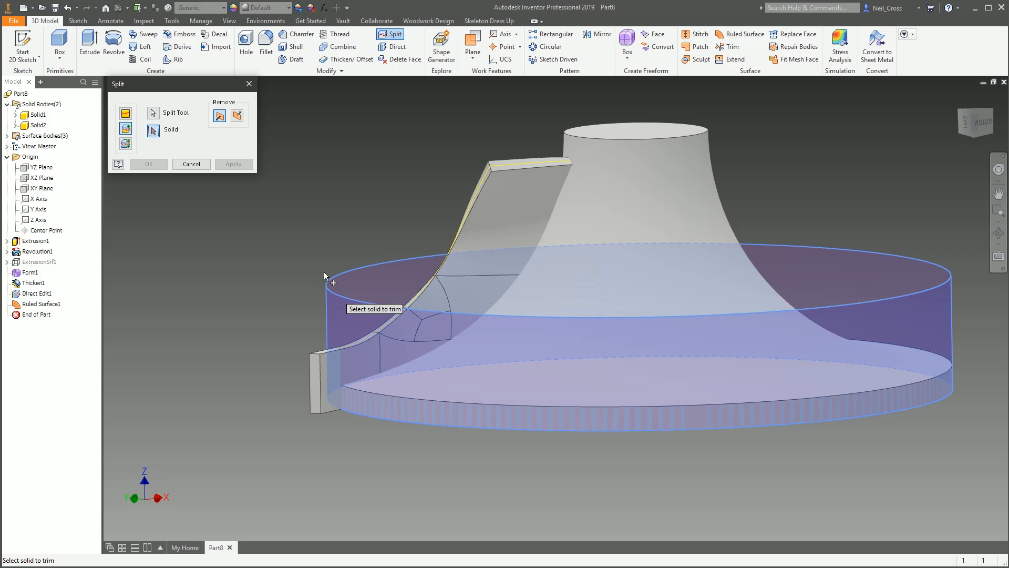
pyautogui.click(312, 371)
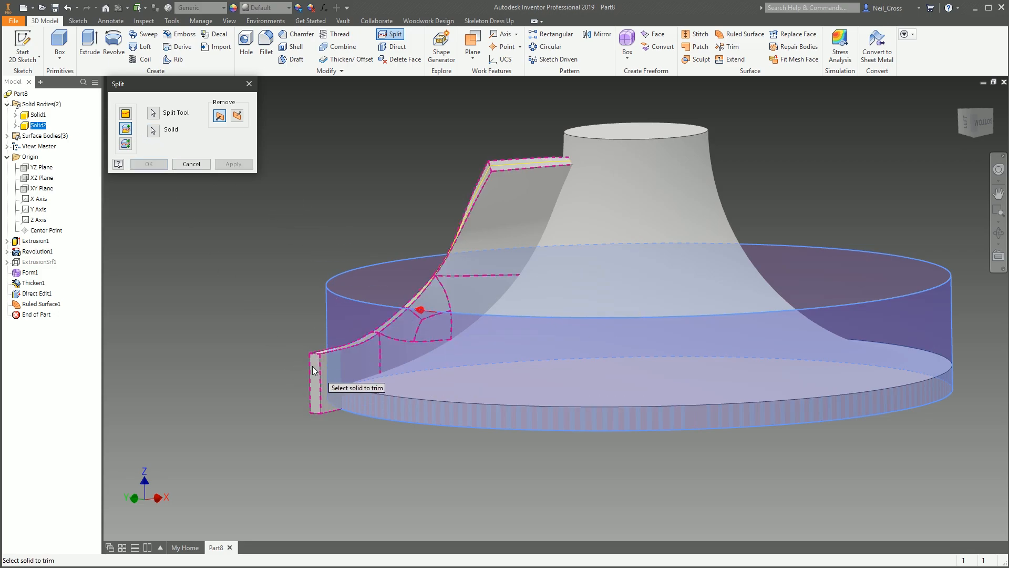
pyautogui.keyDown('shift'); pyautogui.moveTo(263, 136); pyautogui.dragTo(248, 268, button='middle'); pyautogui.keyUp('shift')
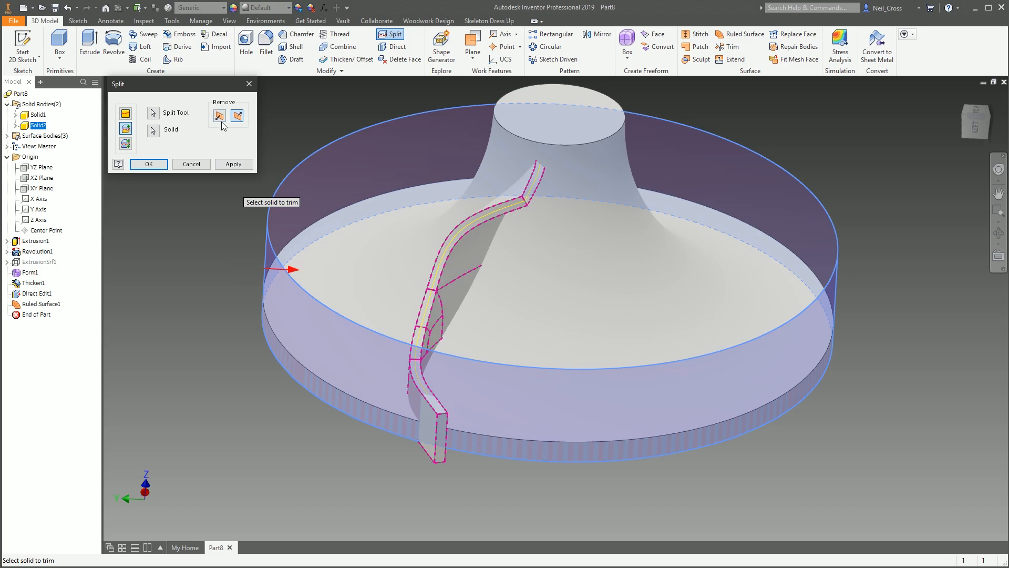
pyautogui.click(156, 166)
pyautogui.keyDown('shift'); pyautogui.moveTo(485, 408); pyautogui.dragTo(127, 268, button='middle'); pyautogui.keyUp('shift')
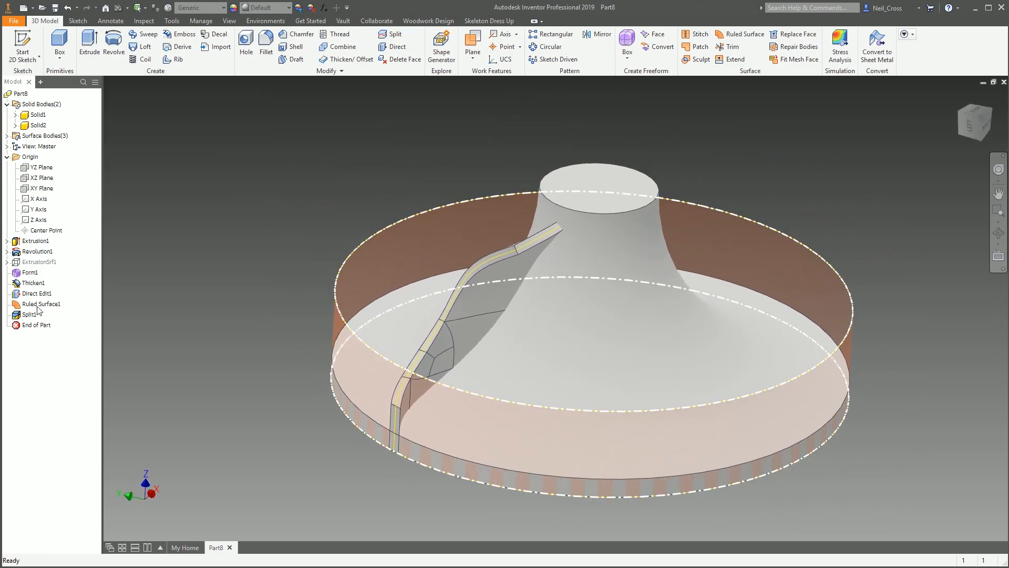
pyautogui.rightClick(31, 302)
pyautogui.click(52, 398)
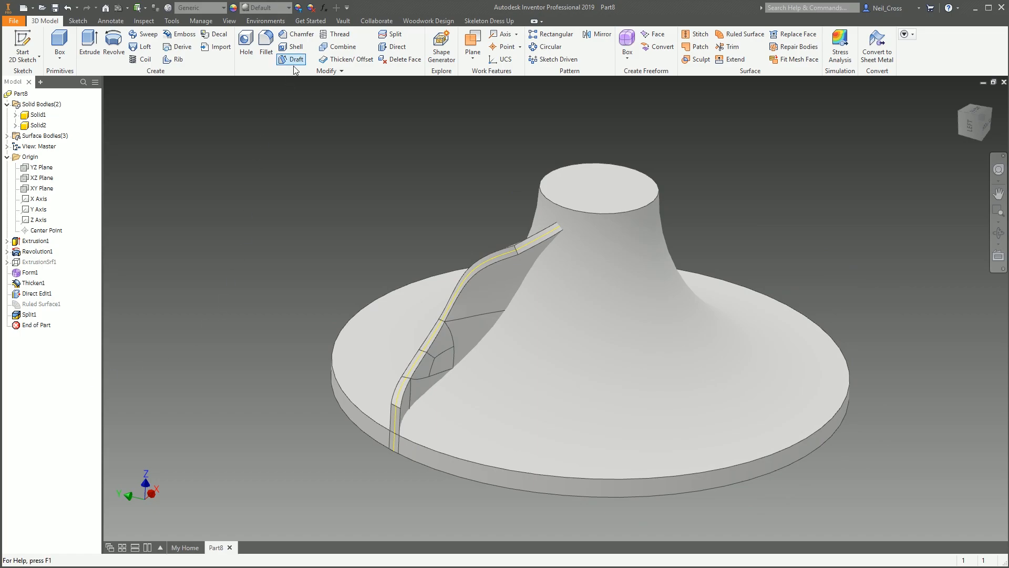
# Combine the trimmed blade as the base with the disc-and-hub body as the toolbody, joining them into one solid.
pyautogui.click(339, 46)
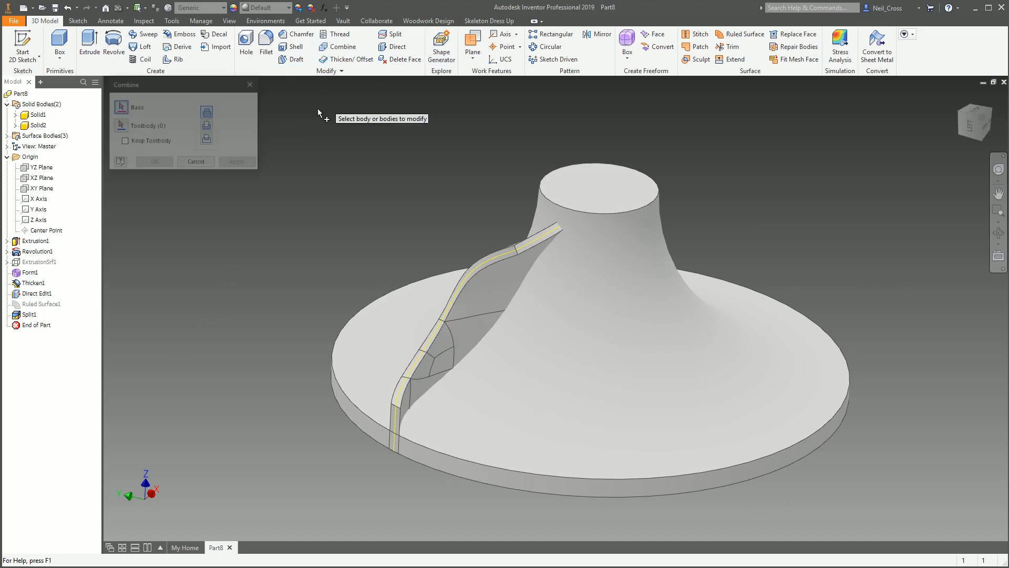
pyautogui.click(437, 348)
pyautogui.click(345, 351)
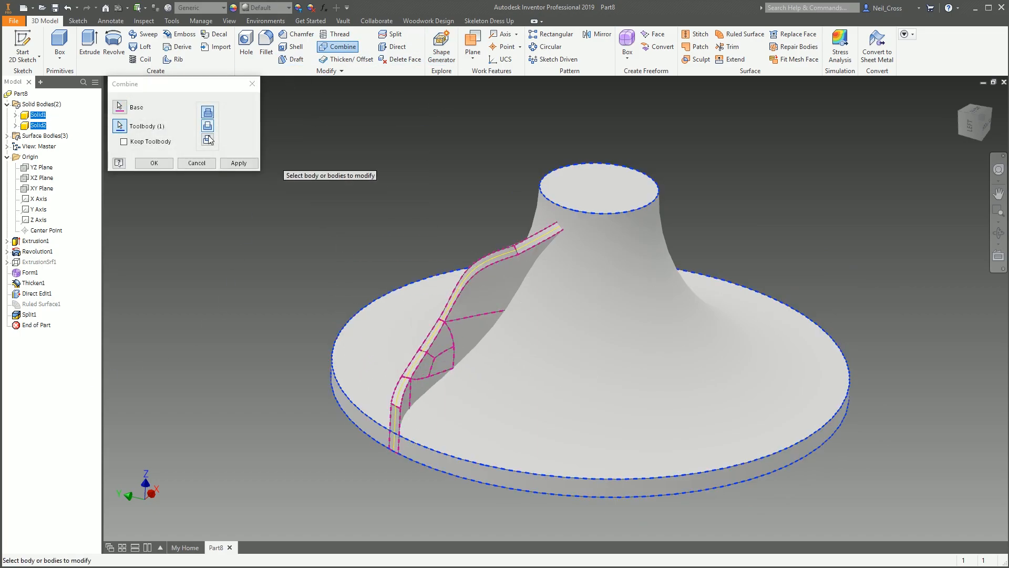
pyautogui.click(154, 162)
# Examine the joined blade and hub from several sides, using the zebra analysis to check surface continuity, and switch the analysis off.
pyautogui.scroll(3, 564, 463)
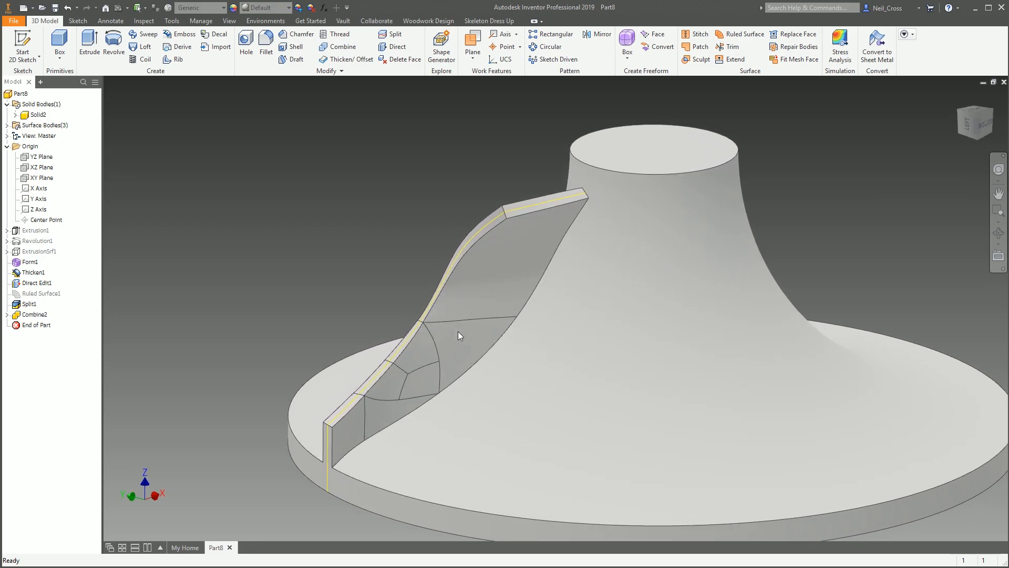
pyautogui.keyDown('shift'); pyautogui.moveTo(460, 335); pyautogui.dragTo(489, 403, button='middle'); pyautogui.keyUp('shift')
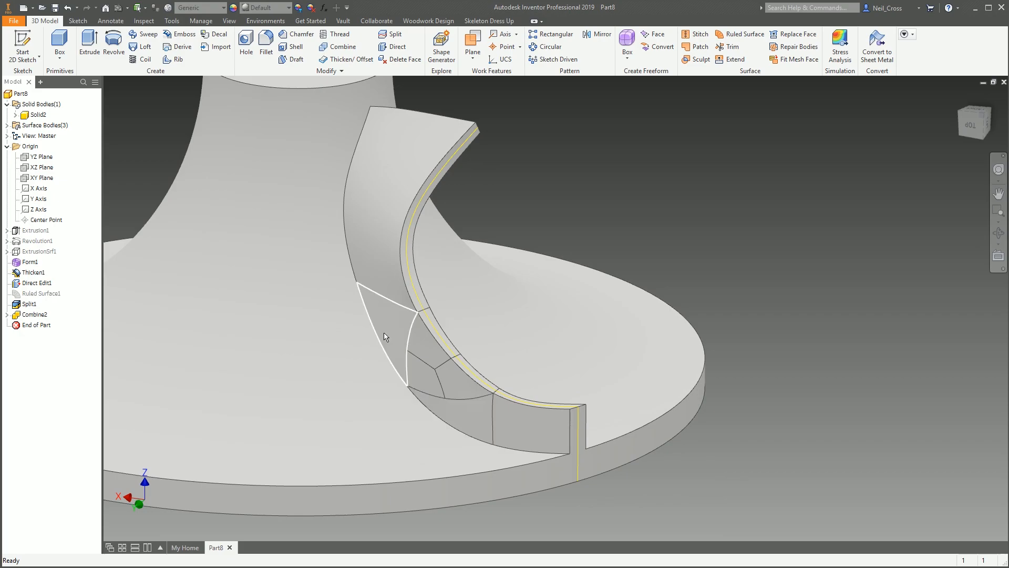
pyautogui.keyDown('shift'); pyautogui.moveTo(385, 336); pyautogui.dragTo(439, 243, button='middle'); pyautogui.keyUp('shift')
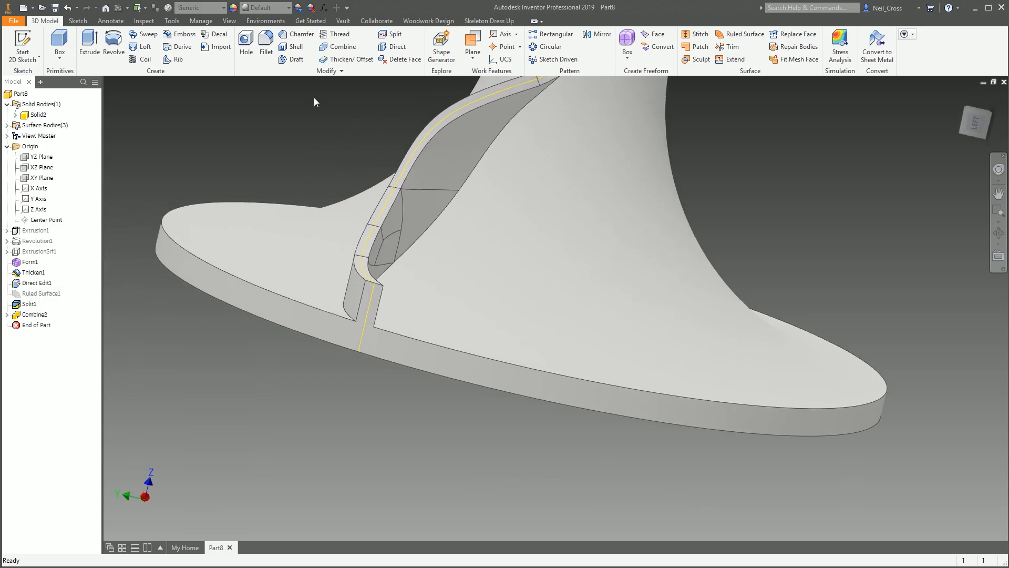
pyautogui.click(230, 20)
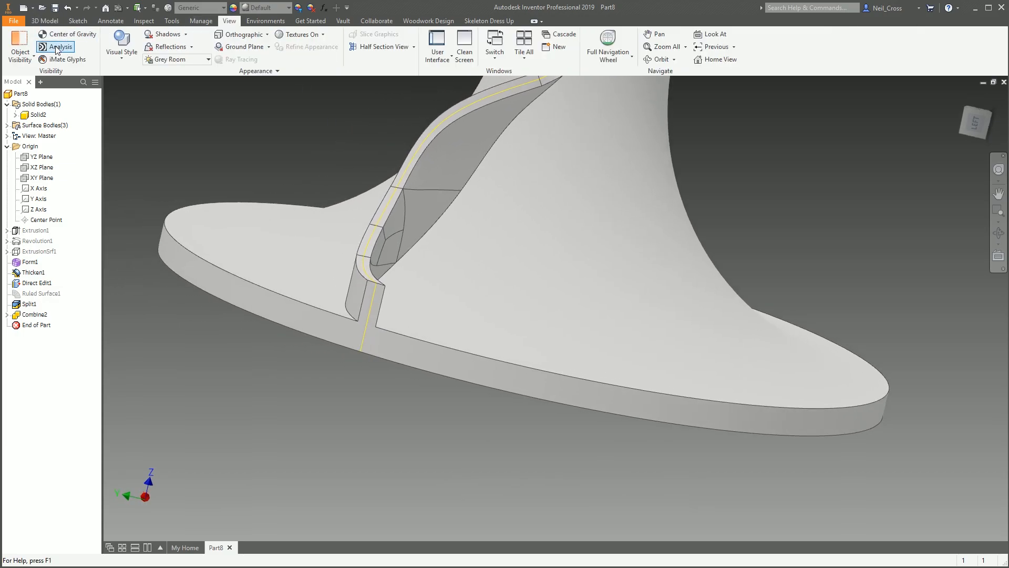
pyautogui.click(59, 48)
pyautogui.keyDown('shift'); pyautogui.moveTo(410, 320); pyautogui.dragTo(372, 143, button='middle'); pyautogui.keyUp('shift')
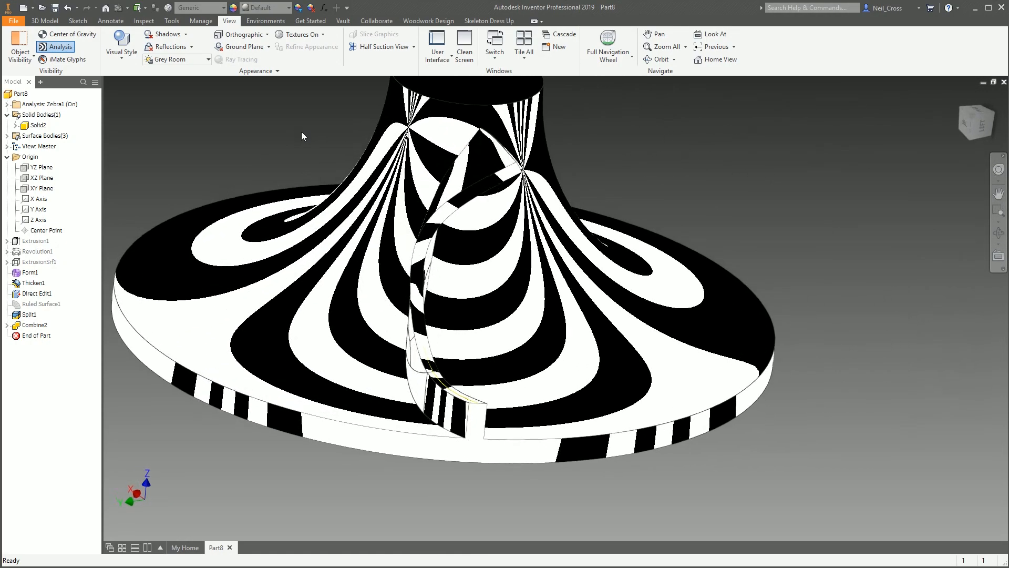
pyautogui.click(59, 48)
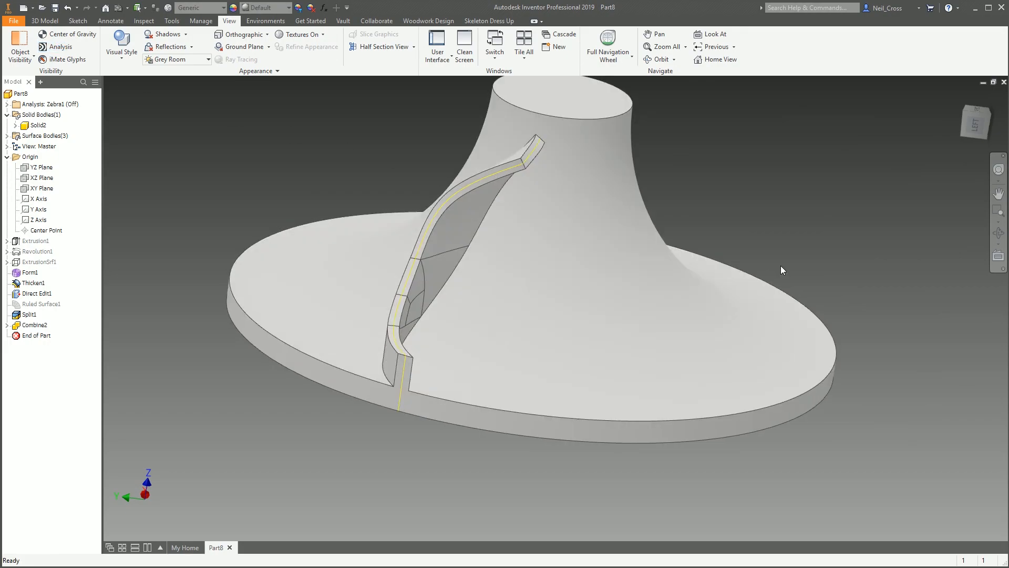
# Inspect the model in the Shaded visual style without edges and return it to Shaded with Edges.
pyautogui.click(122, 42)
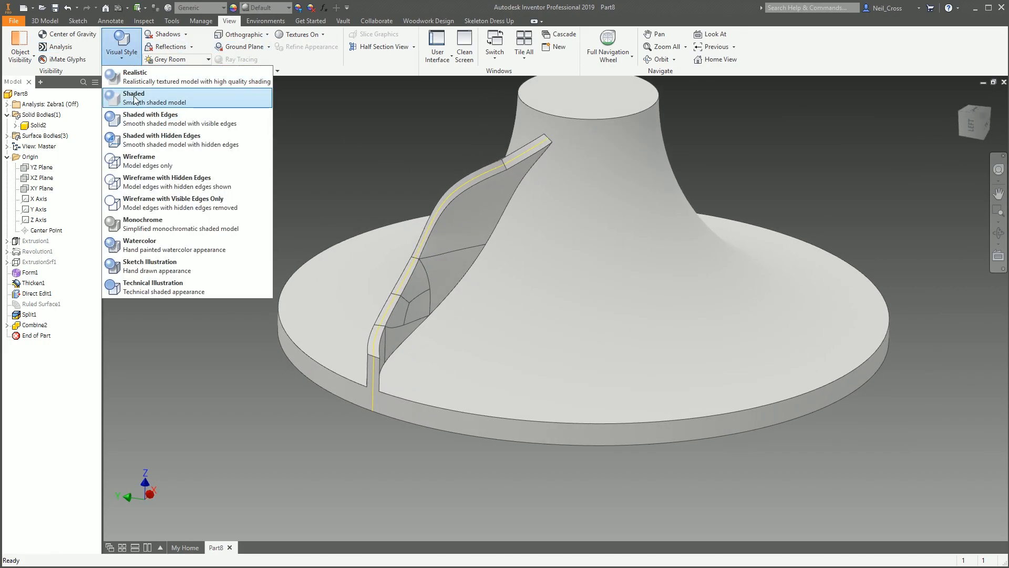
pyautogui.click(132, 97)
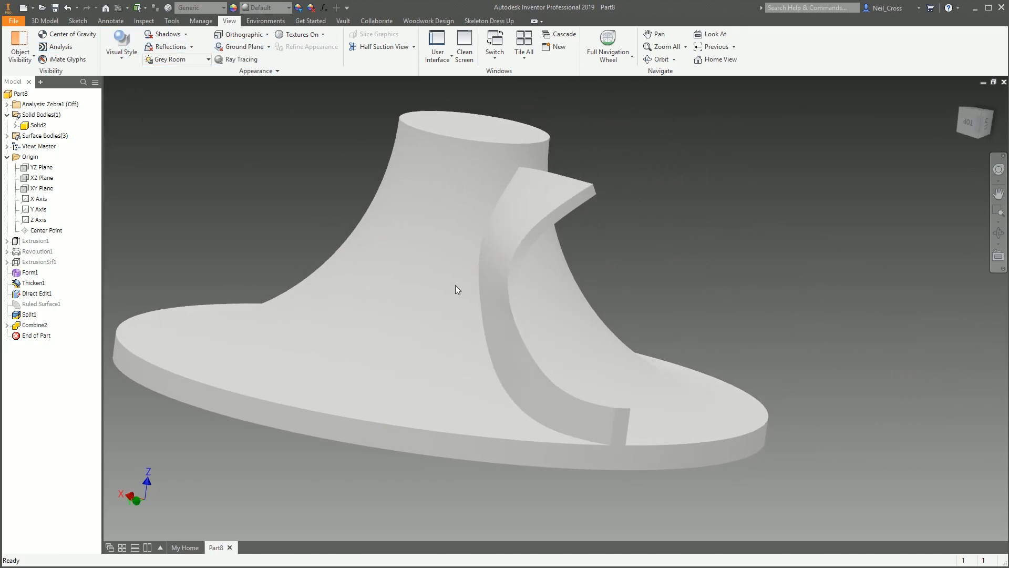
pyautogui.click(122, 45)
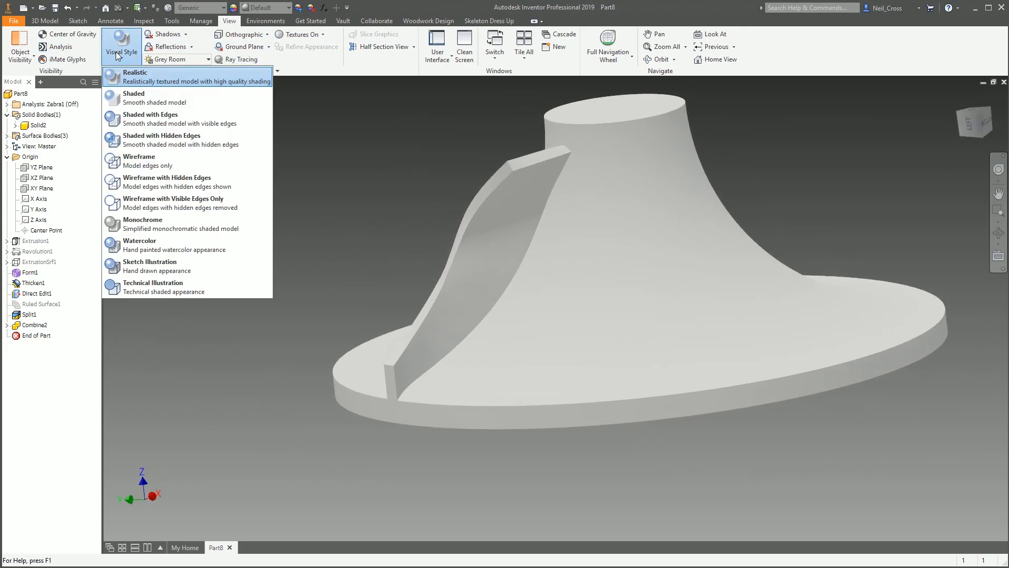
pyautogui.click(152, 118)
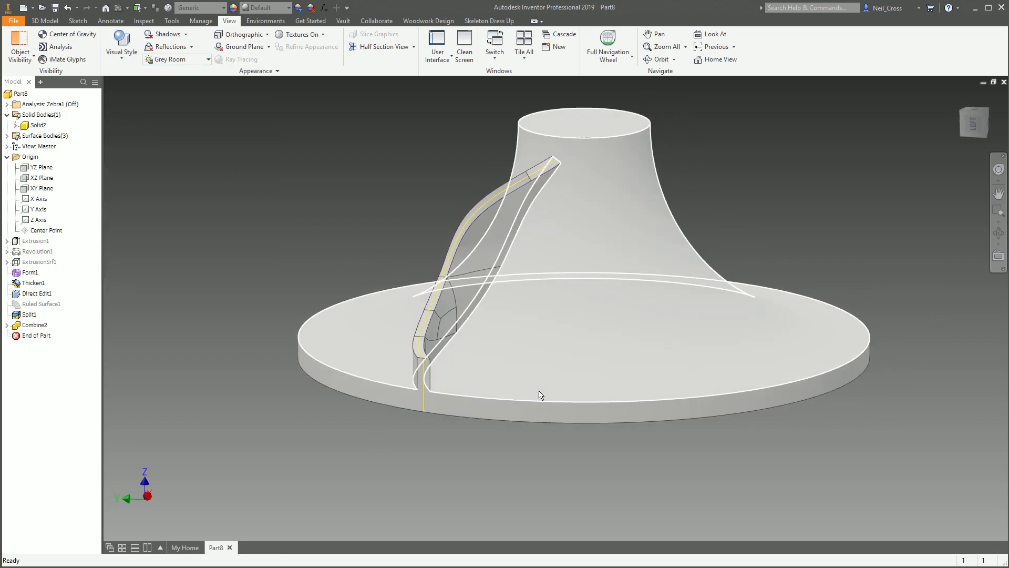
# Start a constant-radius fillet and select the edges where both sides of the blade meet the hub and disc.
pyautogui.click(45, 21)
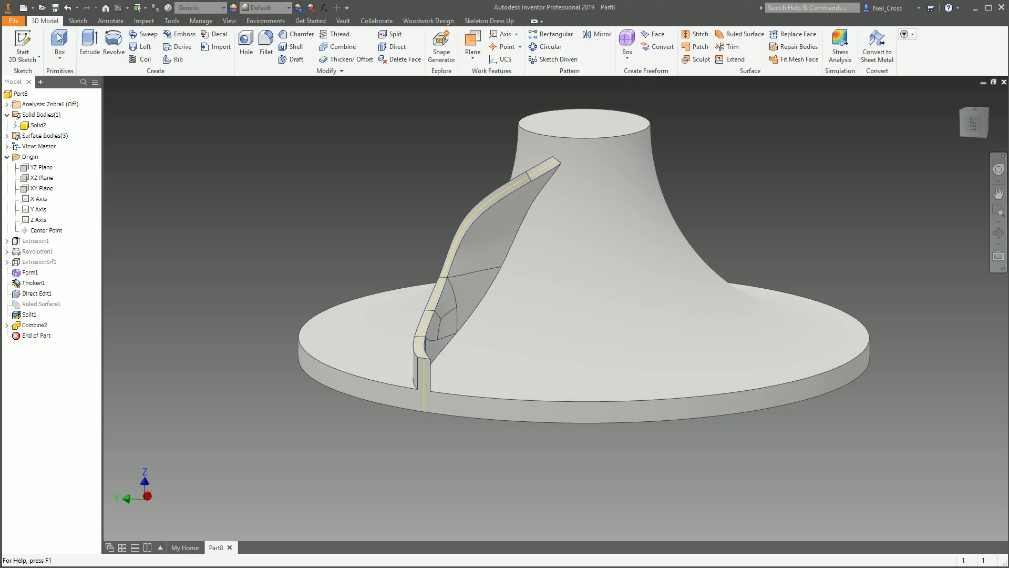
pyautogui.click(267, 45)
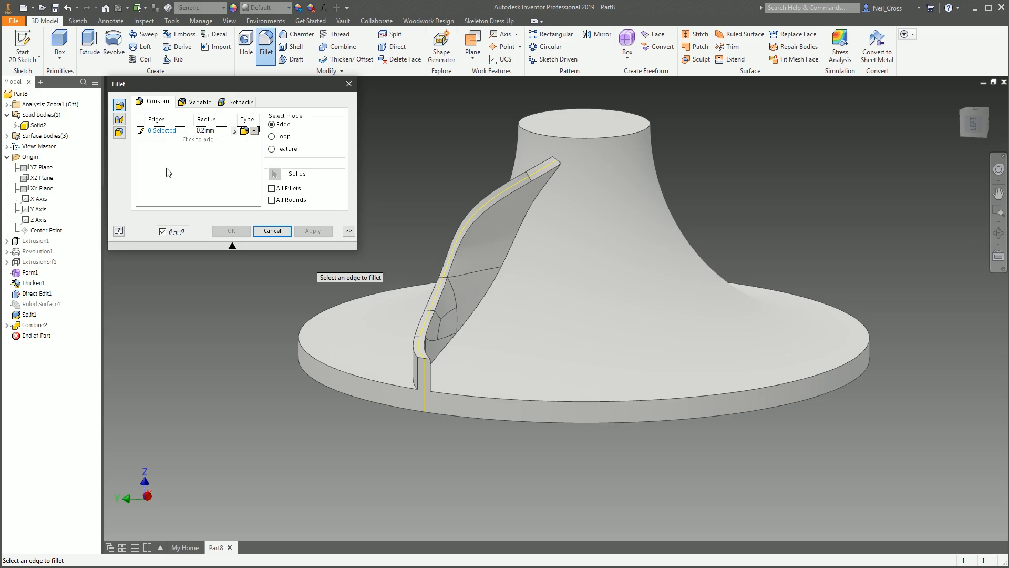
pyautogui.click(483, 304)
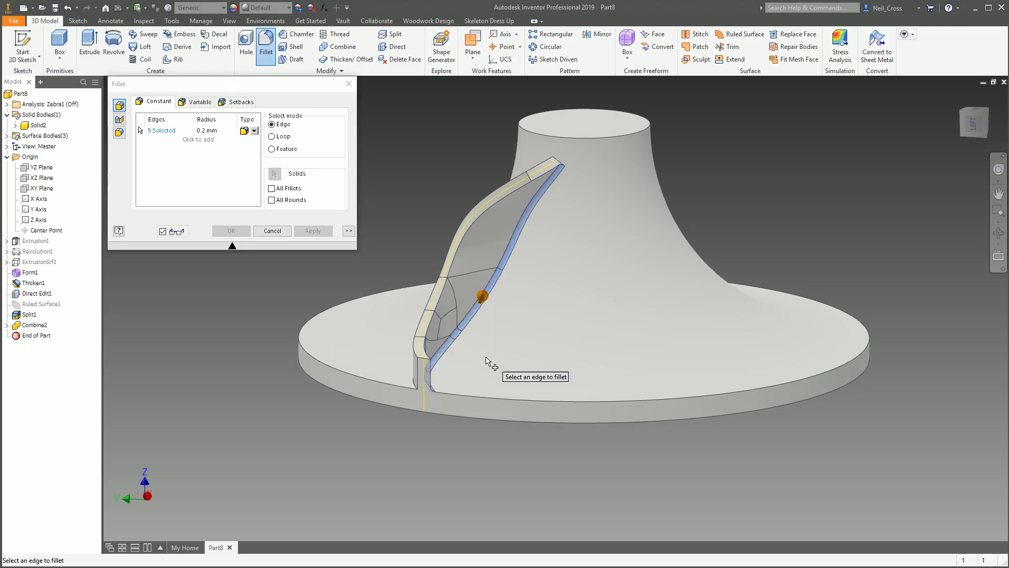
pyautogui.click(455, 263)
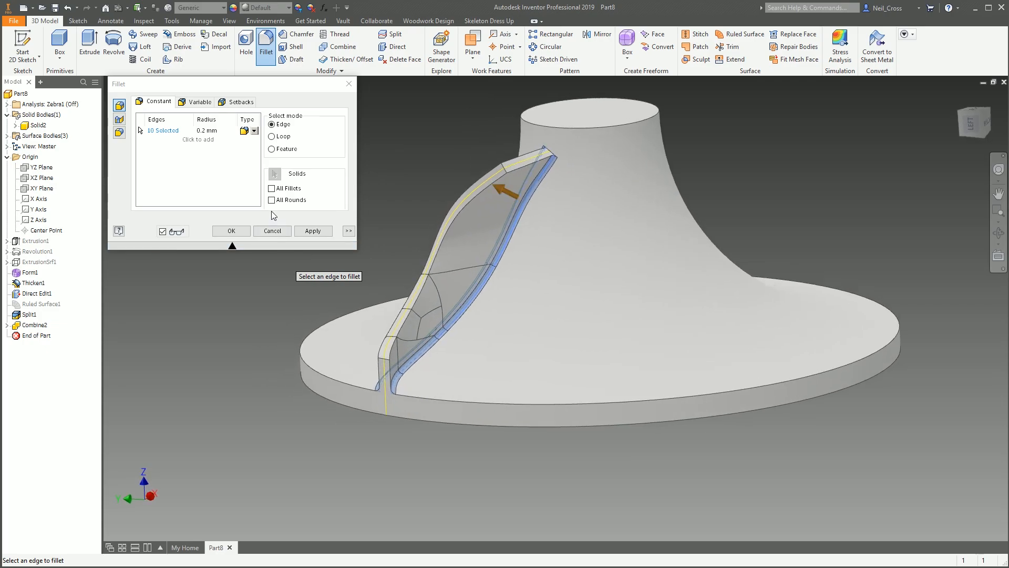
# Add the edges around the blade's hub-side end and along both sides of its upper face down to the rim to the fillet selection.
pyautogui.click(550, 154)
pyautogui.click(534, 162)
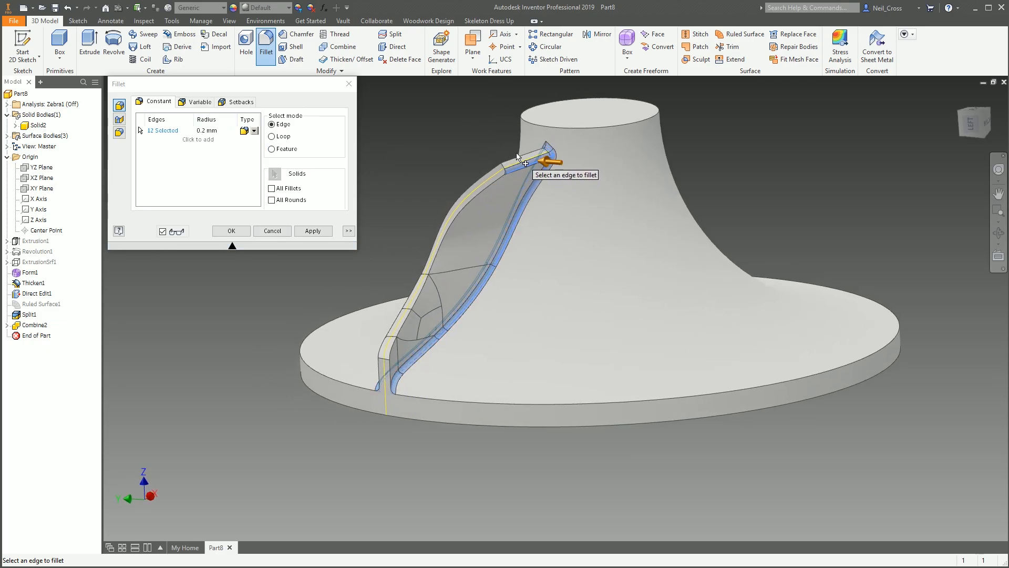
pyautogui.click(518, 158)
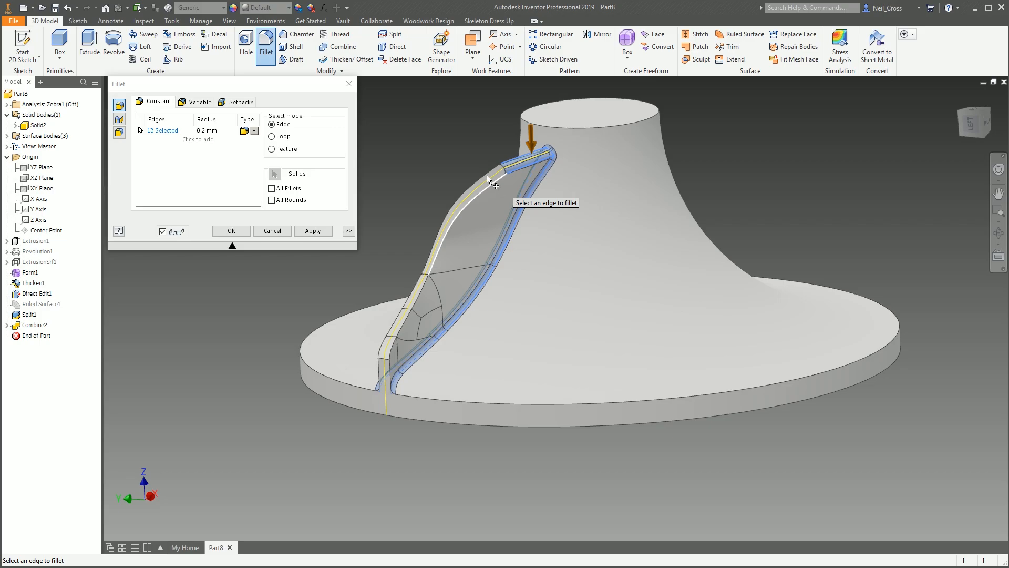
pyautogui.click(482, 177)
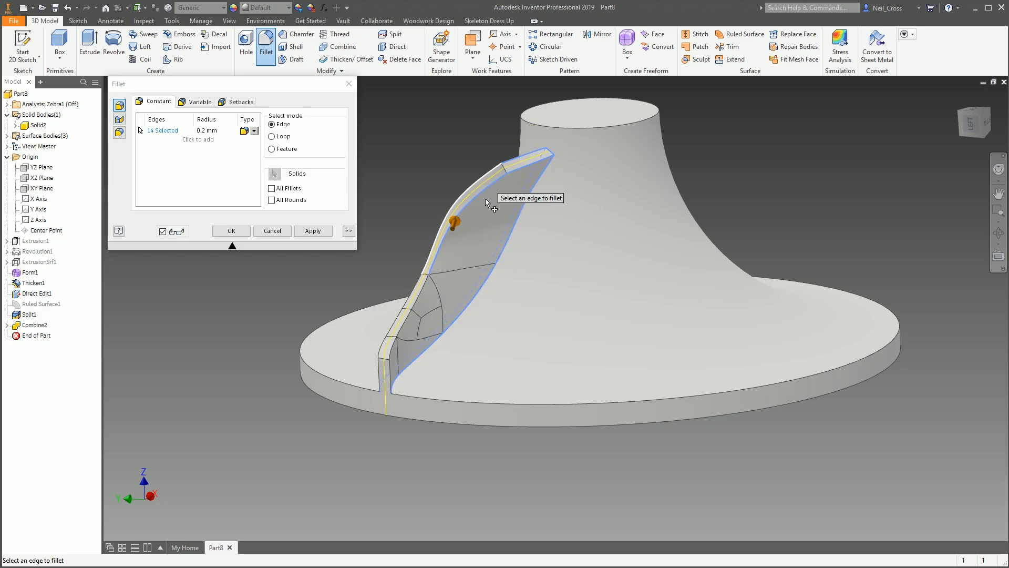
pyautogui.click(485, 198)
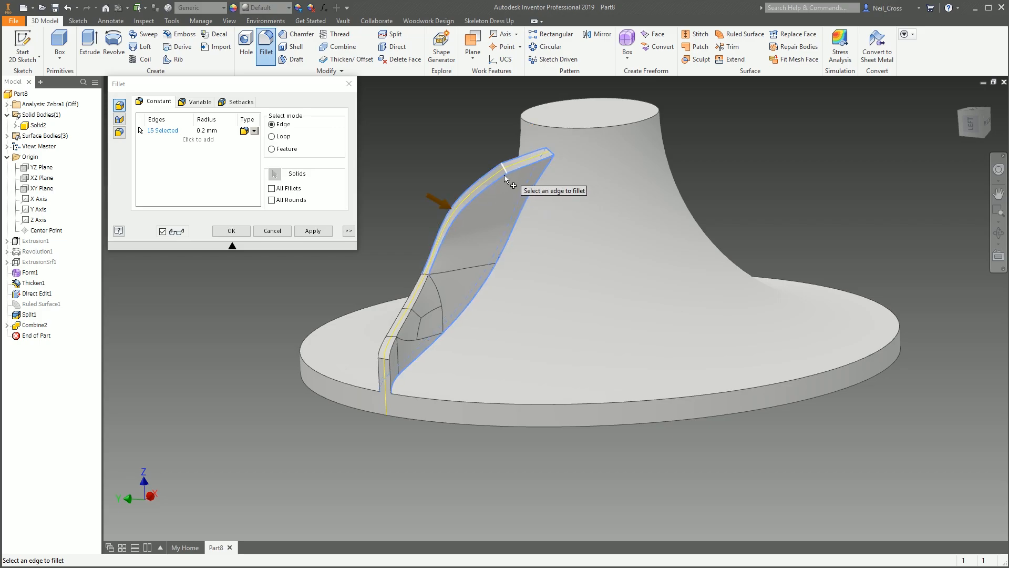
pyautogui.click(500, 201)
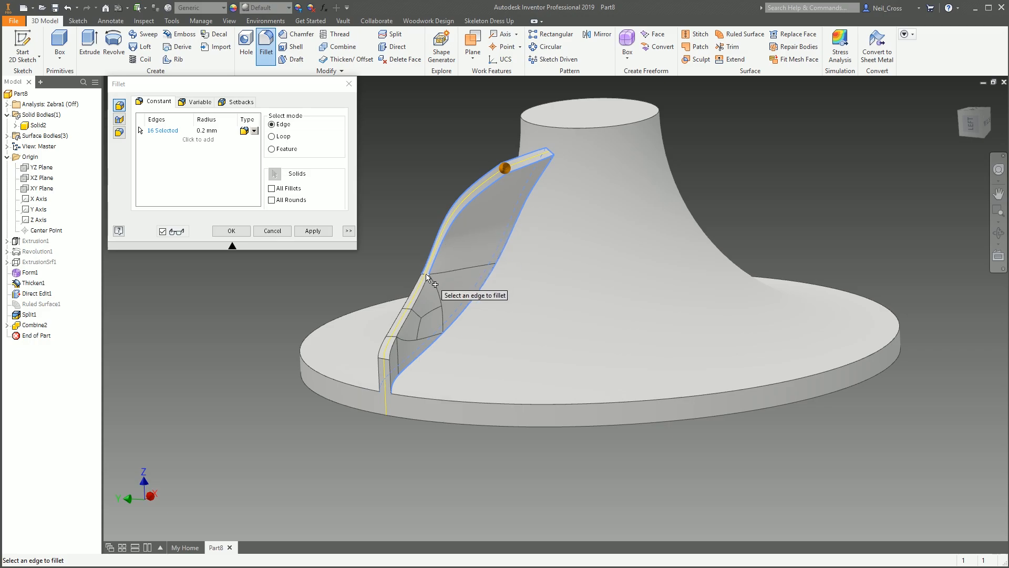
pyautogui.click(415, 292)
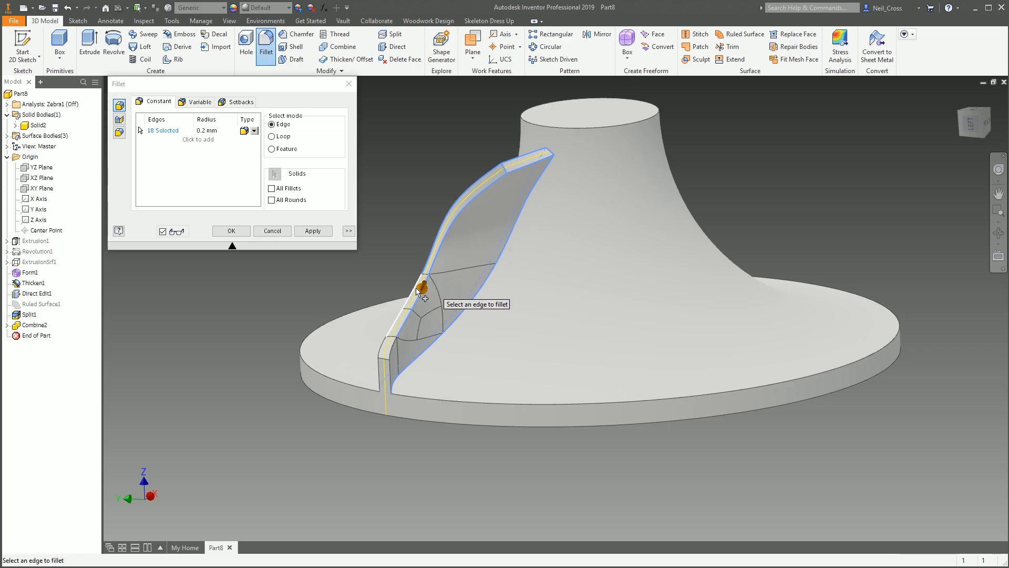
pyautogui.click(390, 350)
pyautogui.click(383, 352)
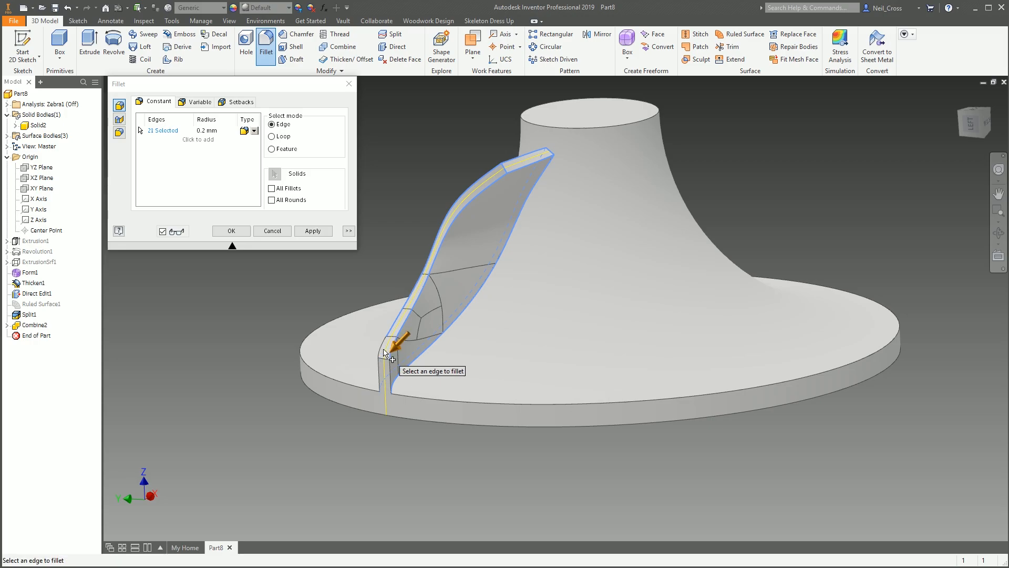
pyautogui.click(399, 381)
pyautogui.keyDown('shift'); pyautogui.moveTo(442, 369); pyautogui.dragTo(569, 374, button='middle'); pyautogui.keyUp('shift')
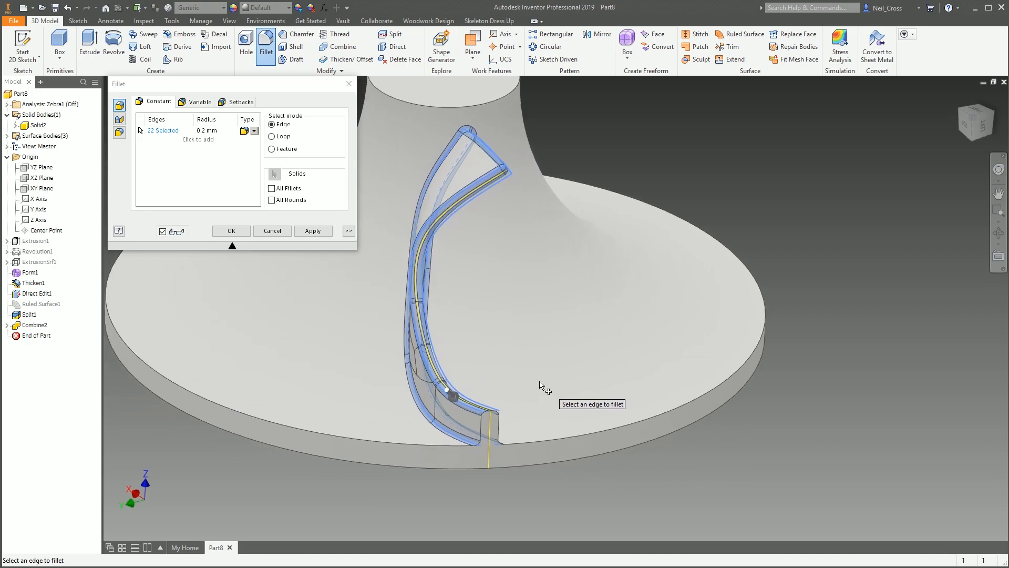
# Set the fillet radius to 0.1 mm and create the fillet on the selected blade edges.
pyautogui.click(203, 133)
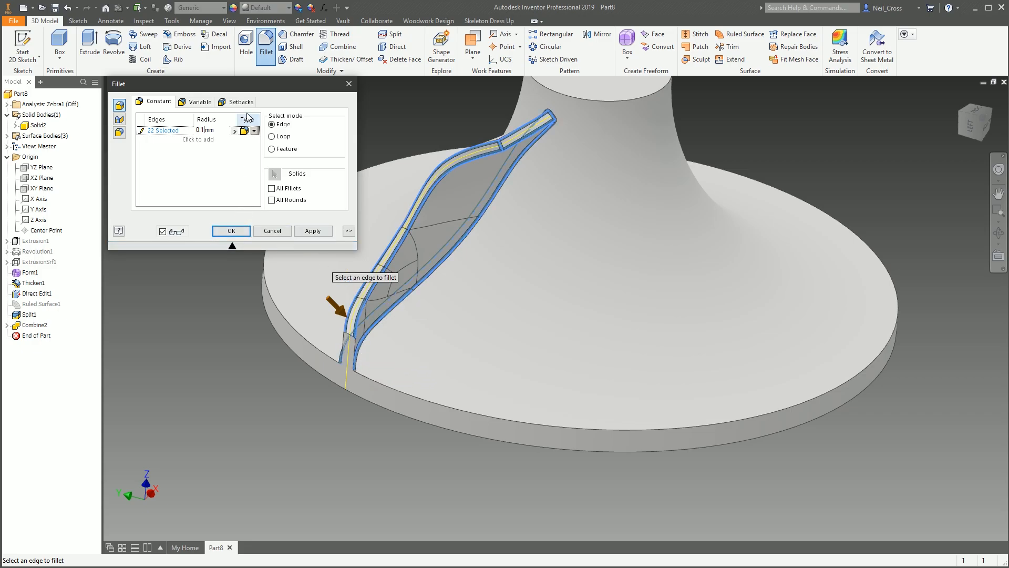
pyautogui.click(255, 131)
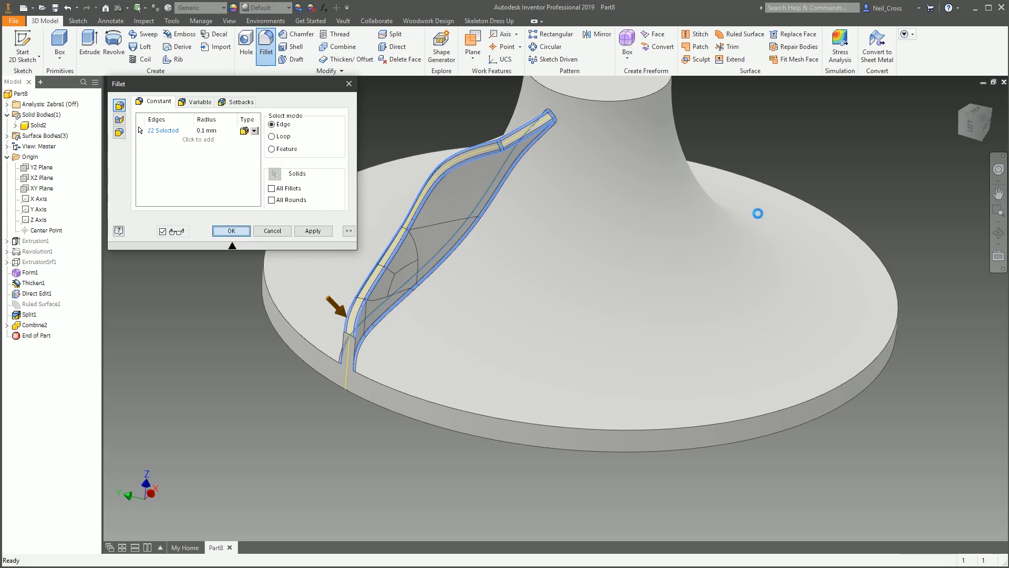
pyautogui.scroll(2, 795, 302)
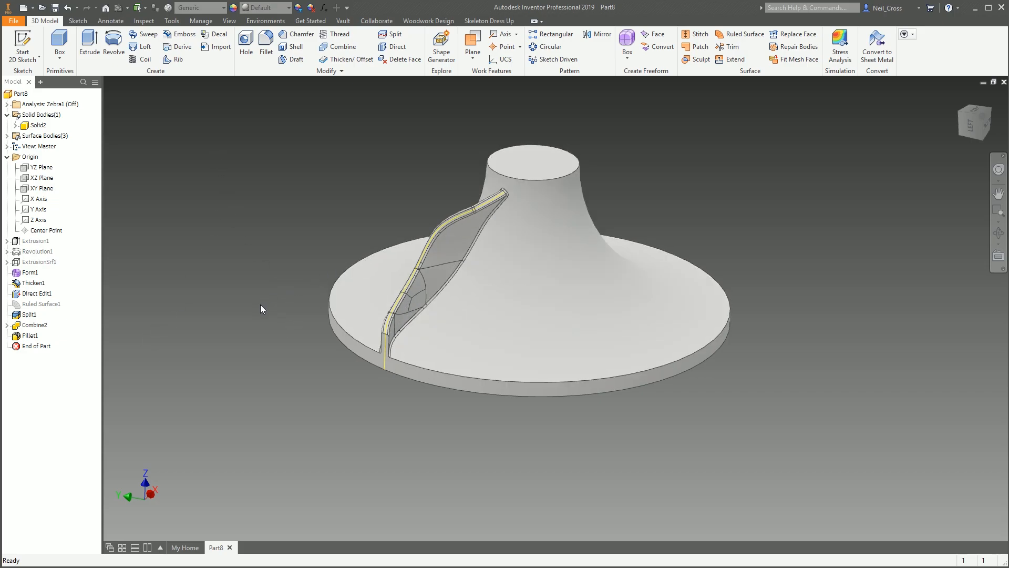
# Sketch a 3 mm diameter circle centred on the origin on the hub's top face and finish the sketch.
pyautogui.click(31, 45)
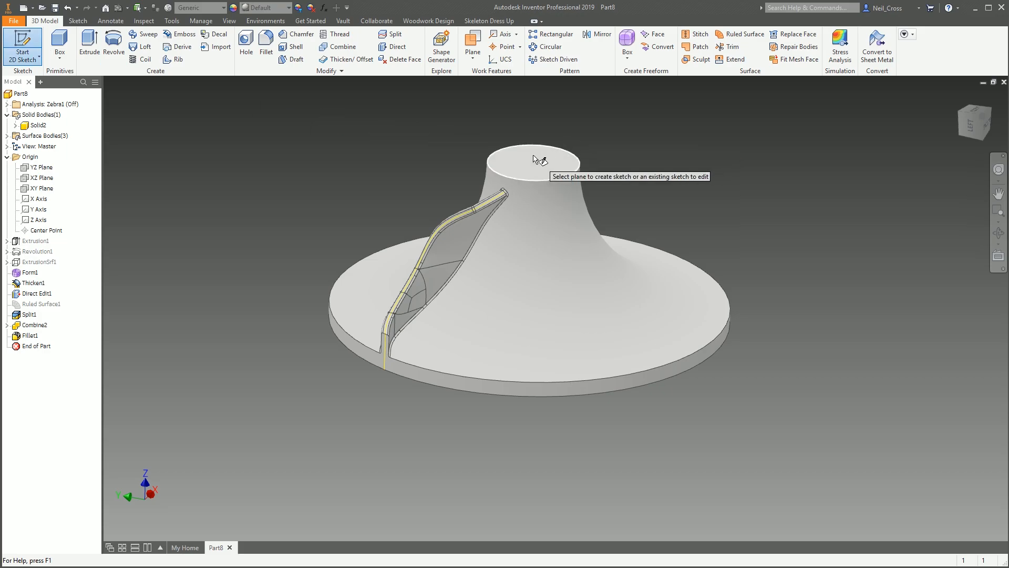
pyautogui.click(539, 160)
pyautogui.click(87, 44)
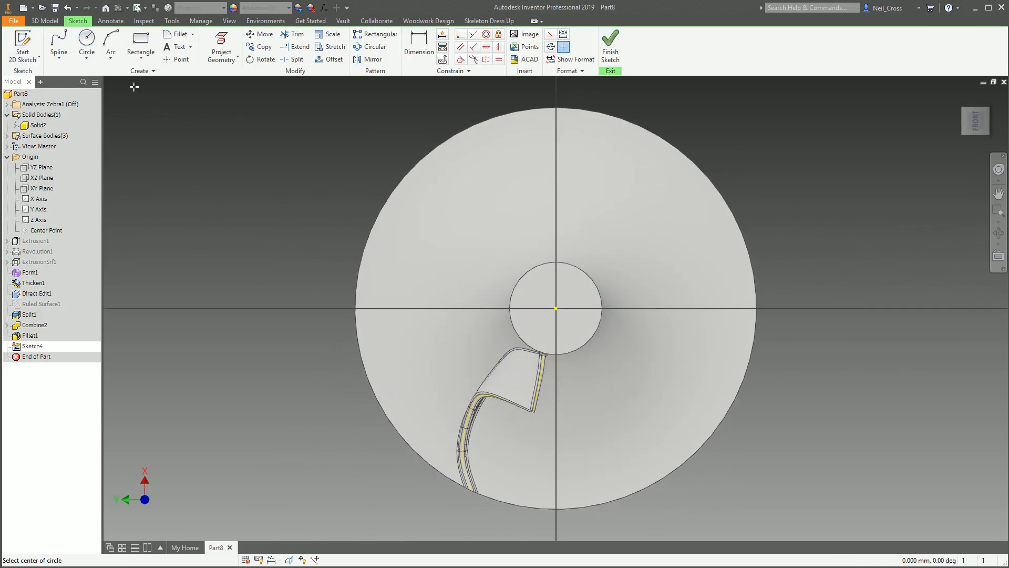
pyautogui.click(556, 309)
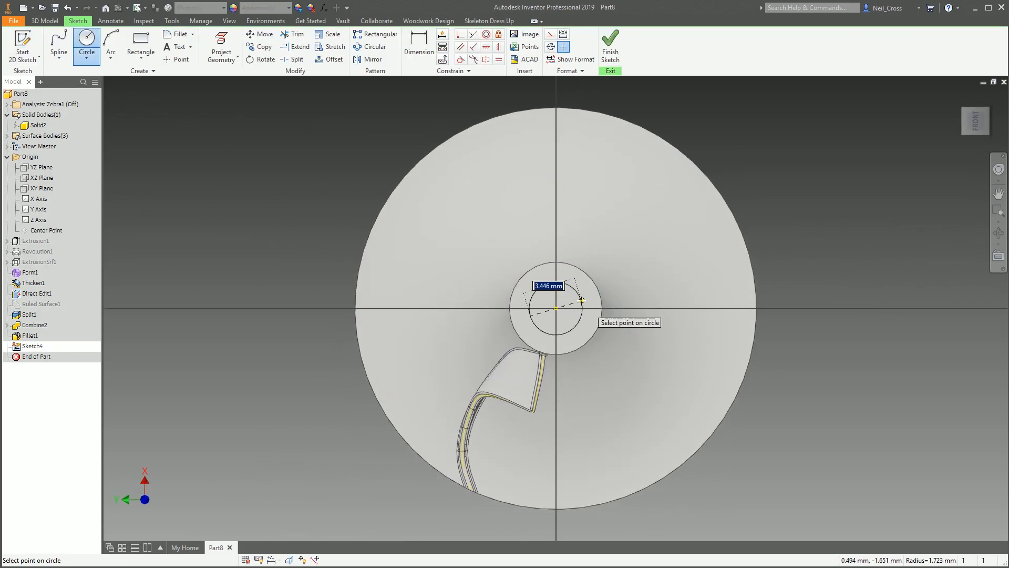
pyautogui.press('Return')
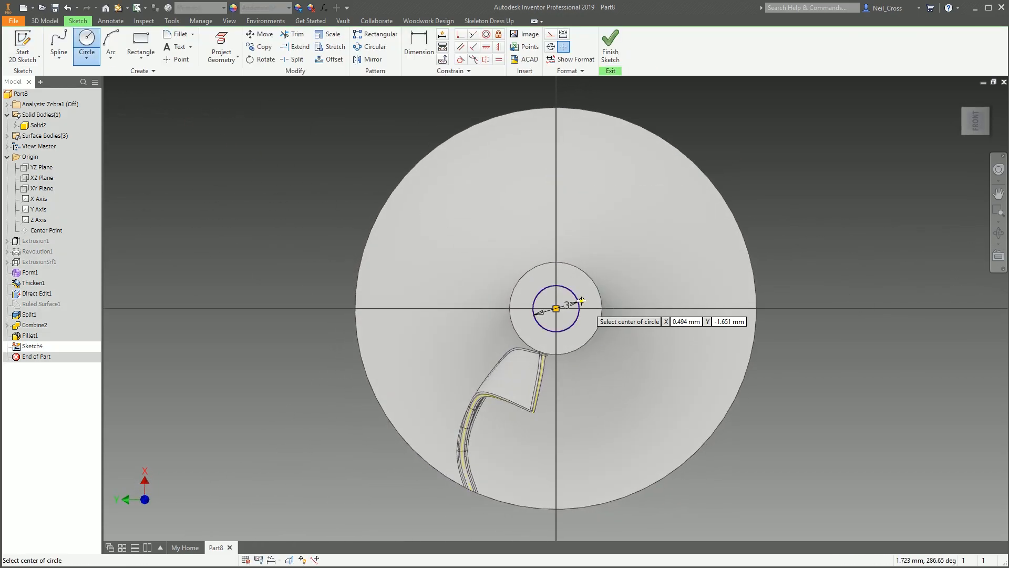
pyautogui.click(612, 55)
# Extrude the circle as a cut up to the disc's underside to bore through the hub.
pyautogui.click(90, 44)
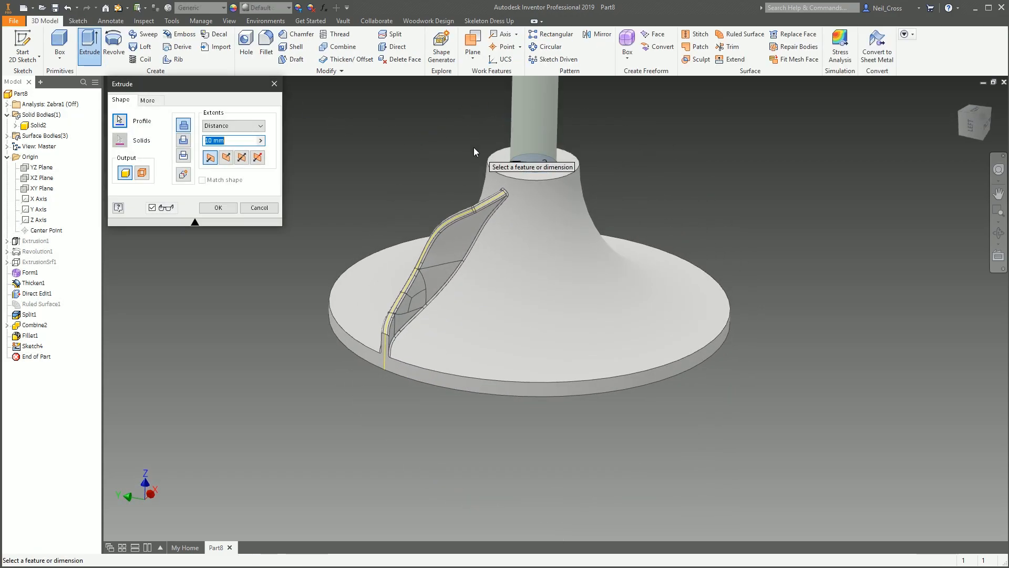
pyautogui.click(185, 141)
pyautogui.click(232, 127)
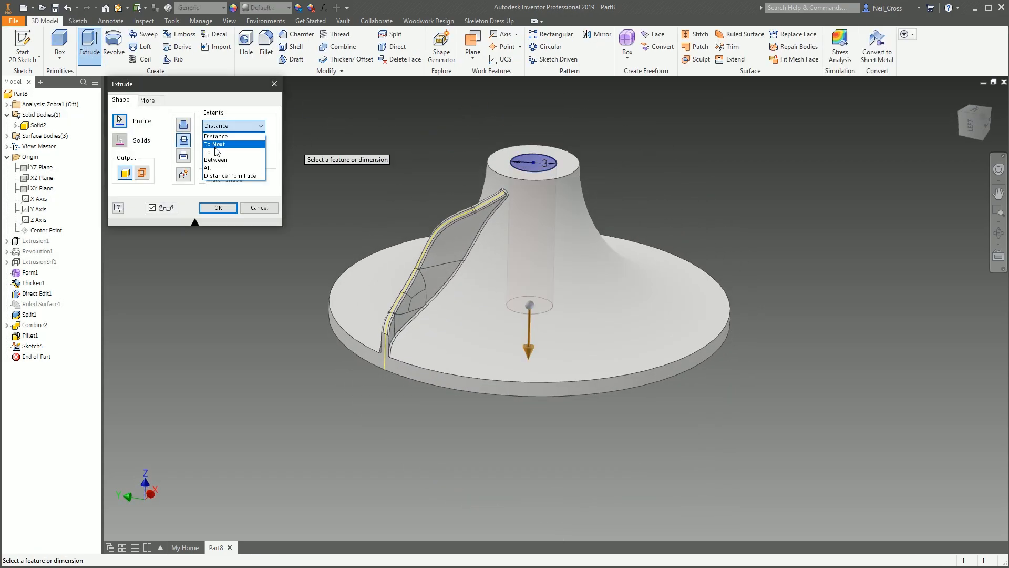
pyautogui.click(213, 153)
pyautogui.keyDown('shift'); pyautogui.moveTo(461, 468); pyautogui.dragTo(473, 396, button='middle'); pyautogui.keyUp('shift')
pyautogui.click(608, 386)
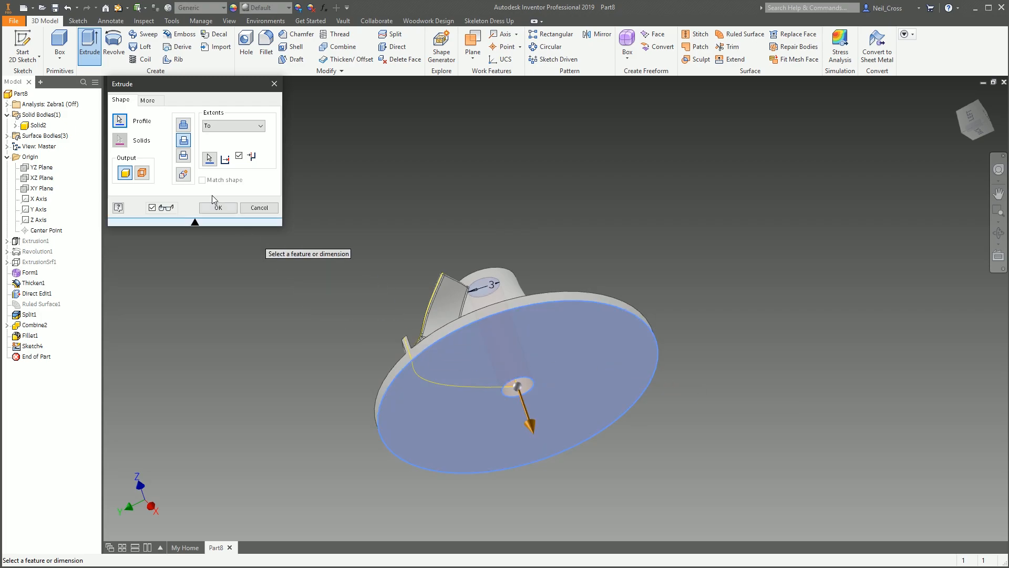
pyautogui.click(218, 207)
pyautogui.moveTo(678, 174)
pyautogui.keyDown('shift'); pyautogui.mouseDown(button='middle')
pyautogui.moveTo(642, 247)
pyautogui.moveTo(649, 316)
pyautogui.mouseUp(button='middle'); pyautogui.keyUp('shift')
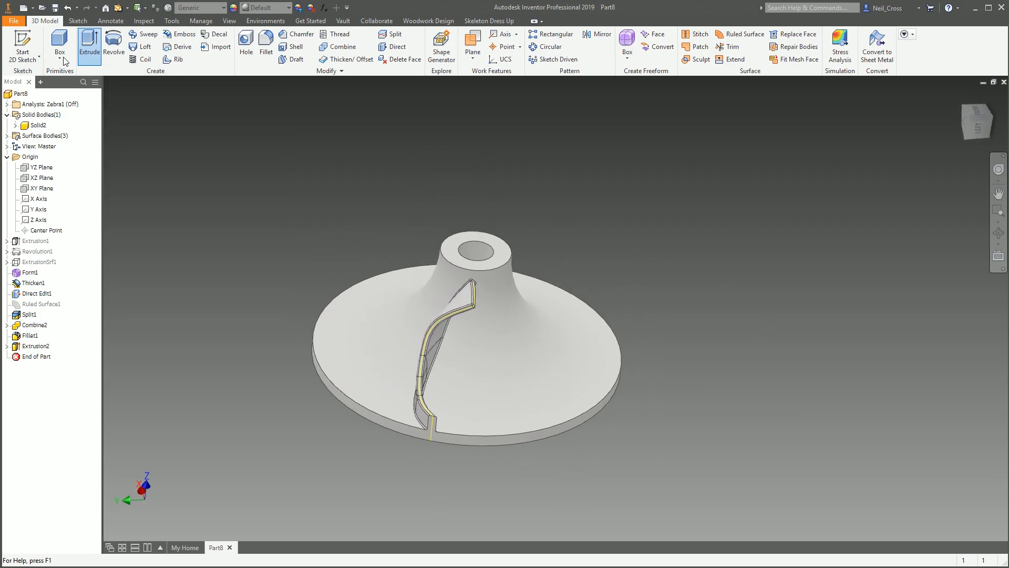
# Create a circular pattern of the entire solid around the Z axis with 19 occurrences over 360 degrees.
pyautogui.click(23, 44)
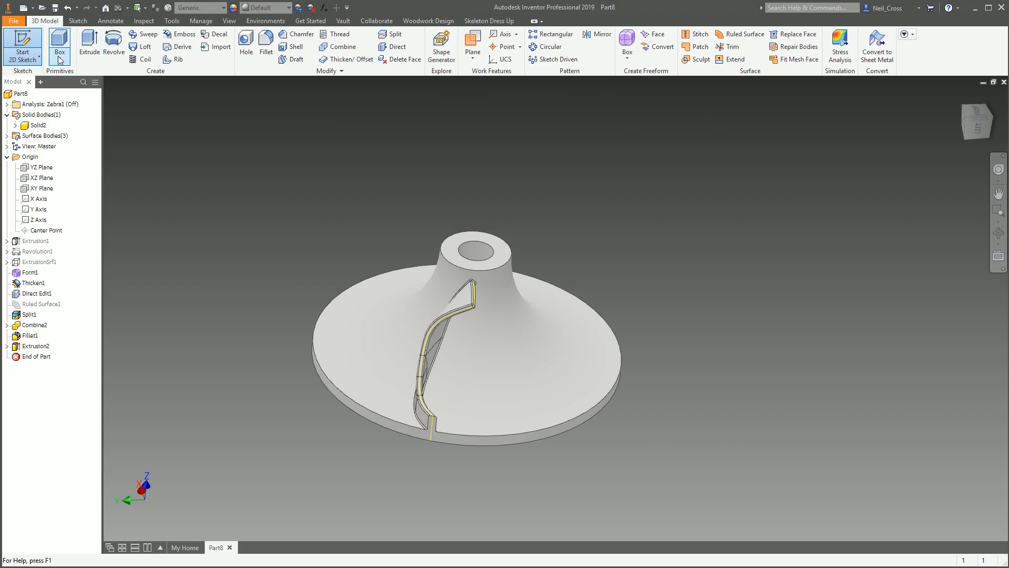
pyautogui.press('Escape')
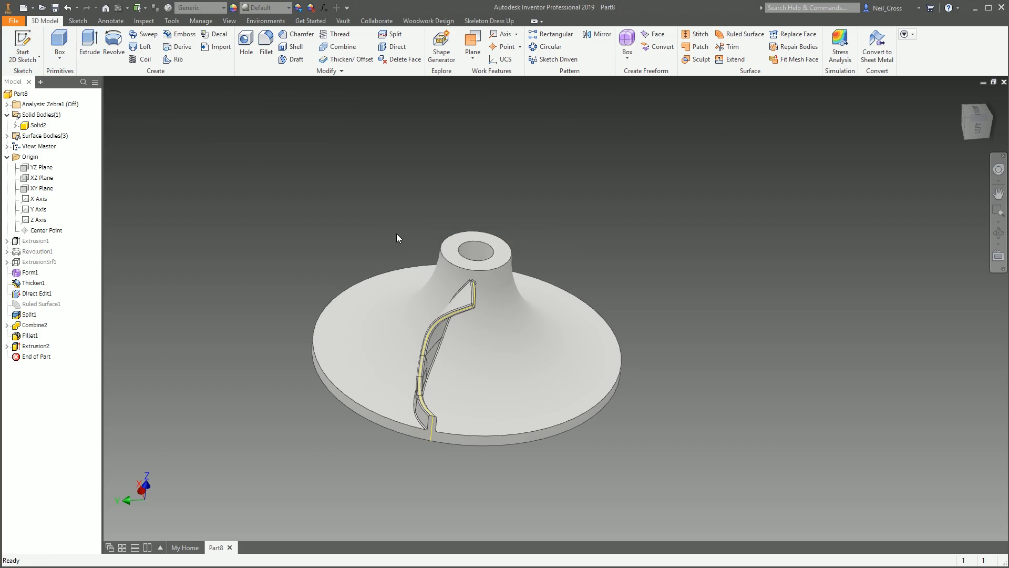
pyautogui.click(547, 46)
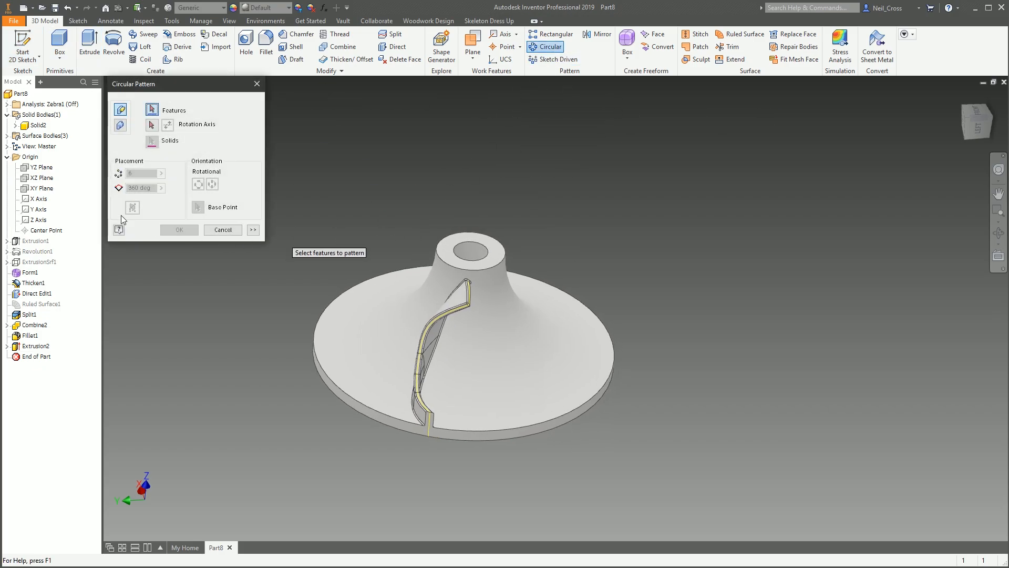
pyautogui.click(120, 126)
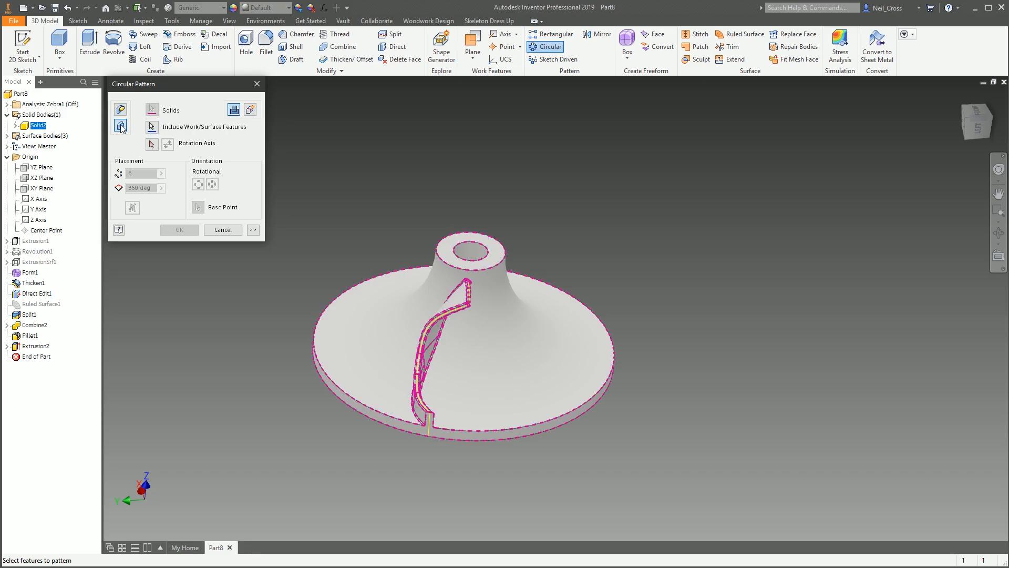
pyautogui.click(153, 145)
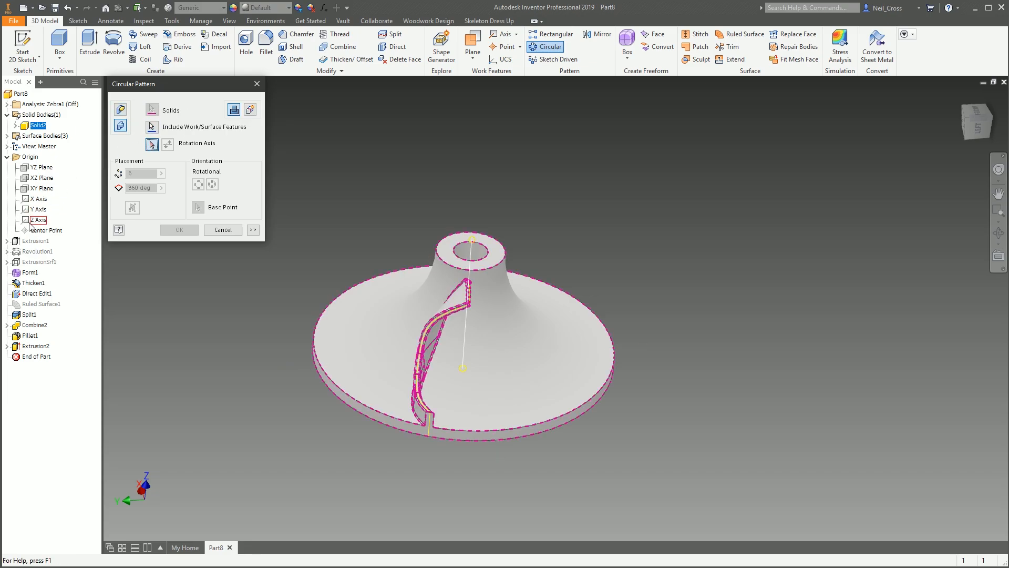
pyautogui.click(30, 225)
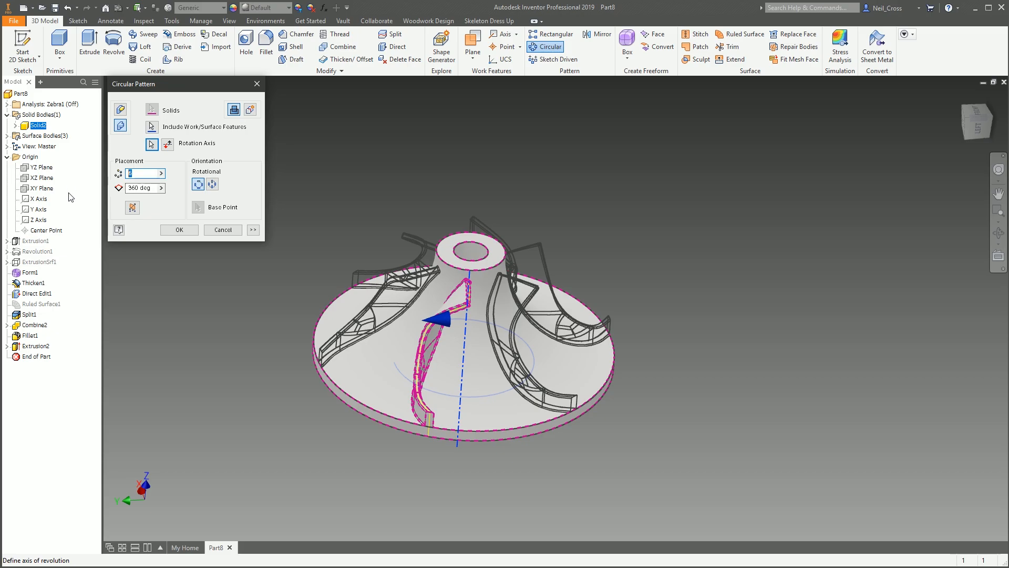
pyautogui.write('19')
pyautogui.click(179, 230)
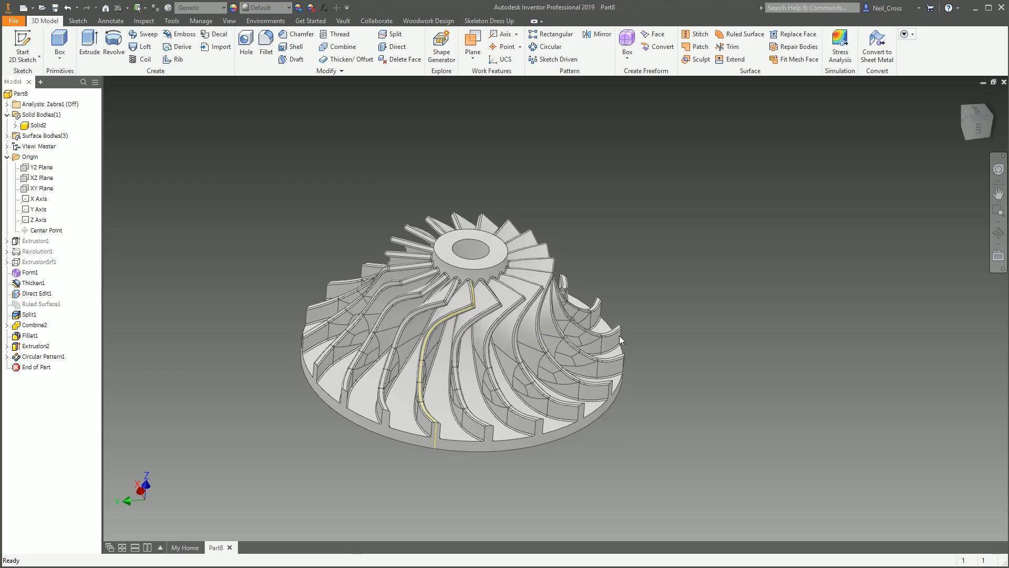
# Start a sketch on the hub's top face and project the face's outer circular edge into it.
pyautogui.click(23, 46)
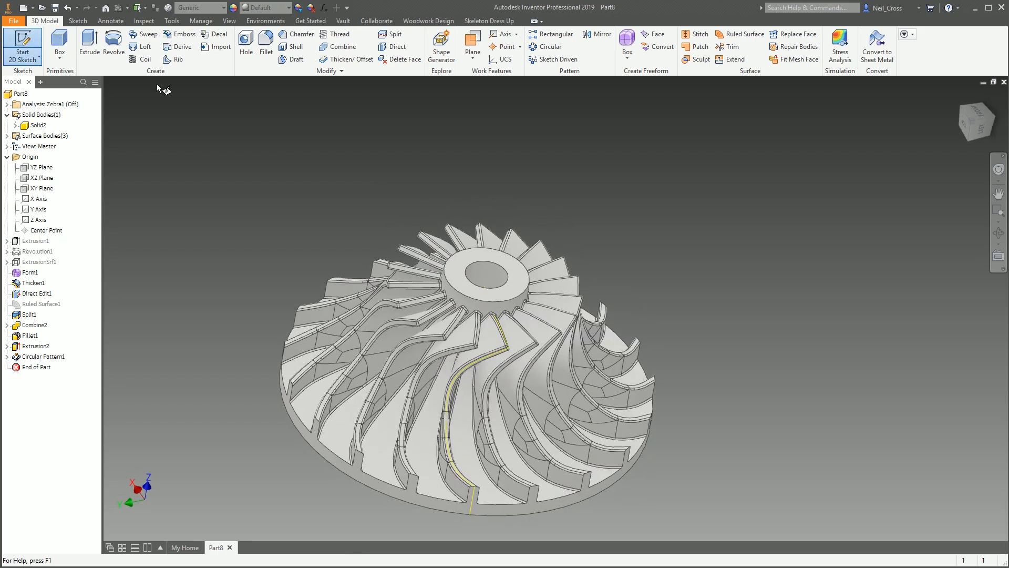
pyautogui.click(449, 280)
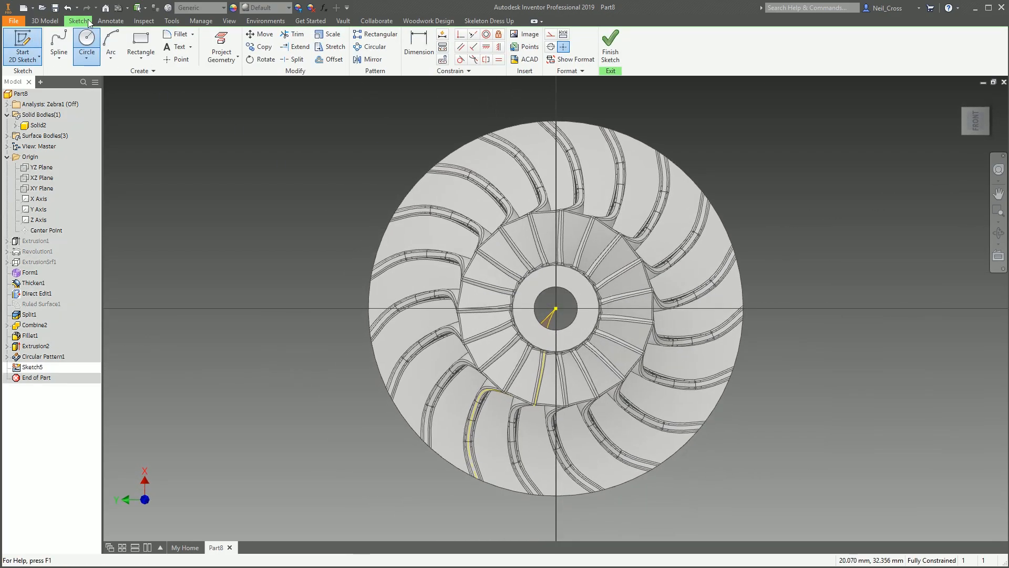
pyautogui.scroll(5, 602, 303)
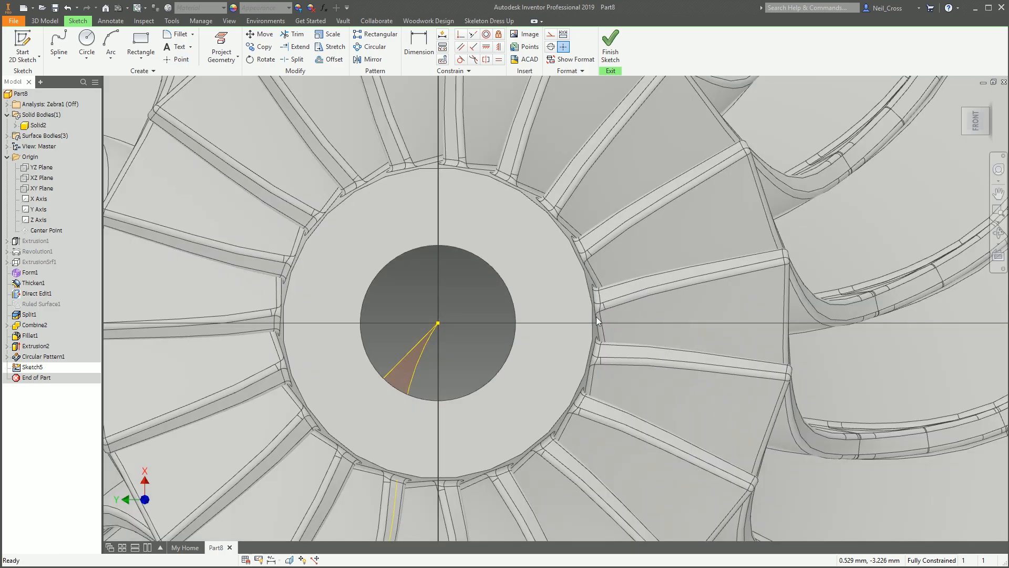
pyautogui.click(222, 46)
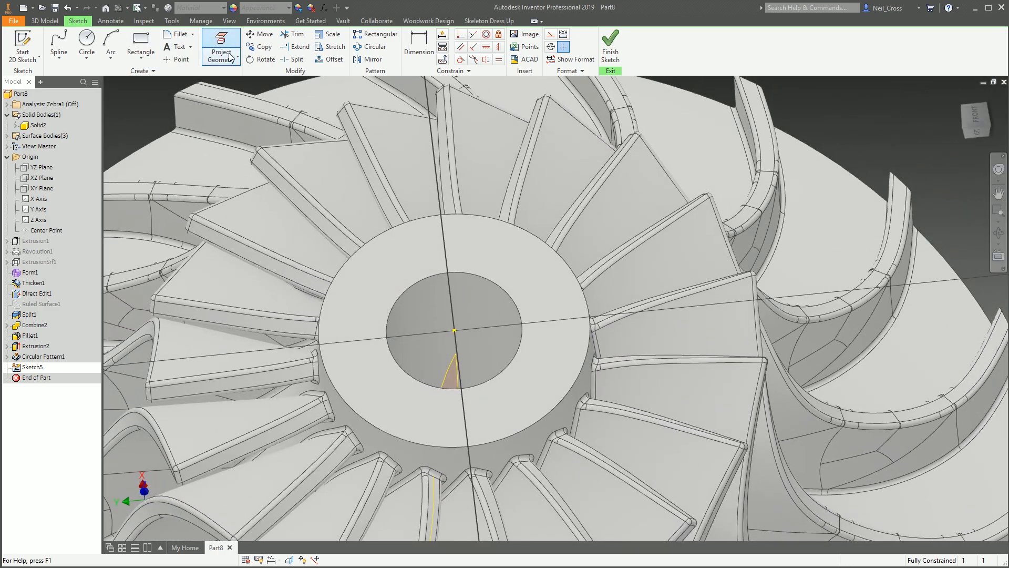
pyautogui.click(343, 270)
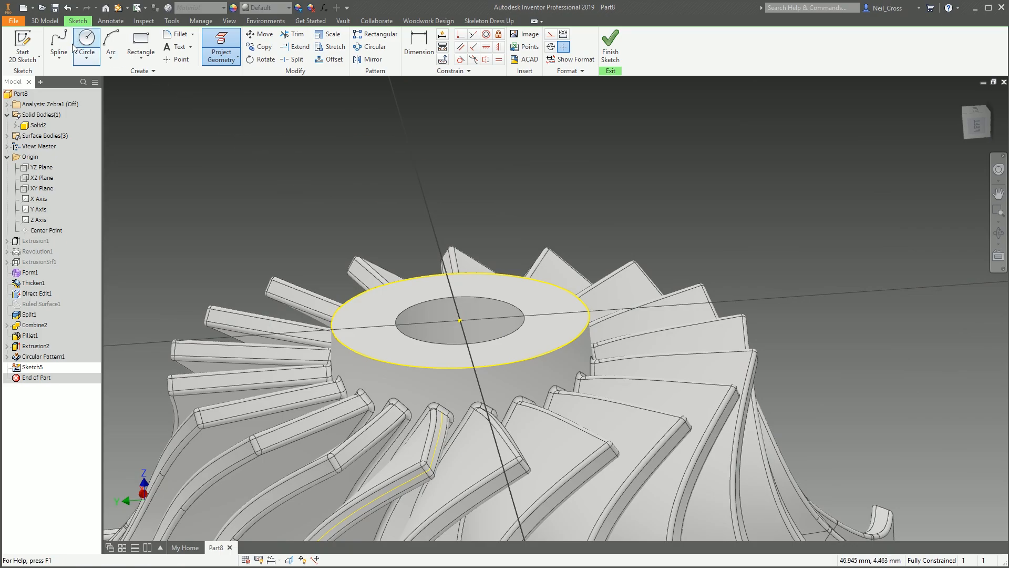
# Sketch a two-point centre rectangle about 7 mm long across the hub's top face, centred on the origin.
pyautogui.click(142, 56)
pyautogui.click(152, 120)
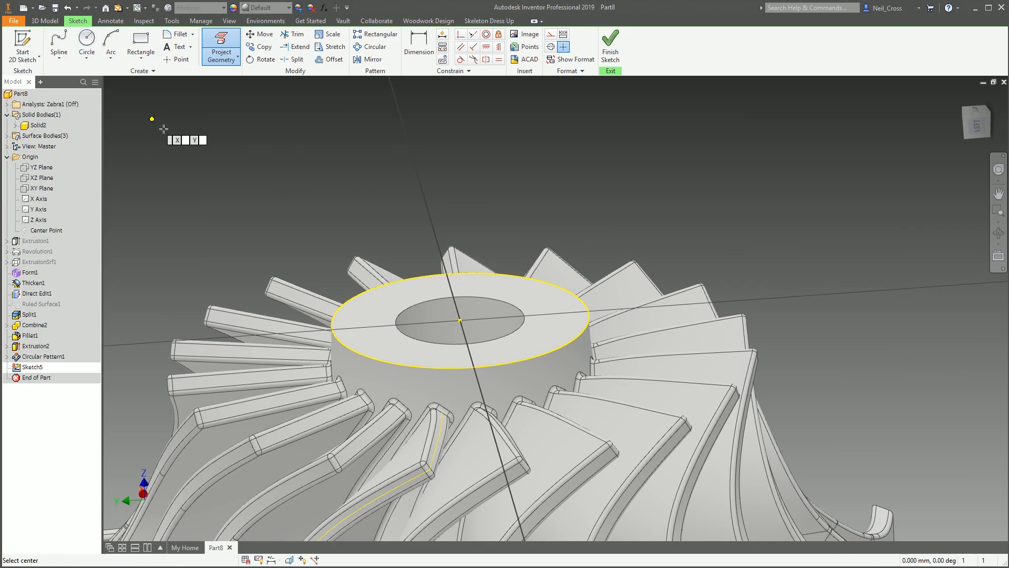
pyautogui.click(461, 321)
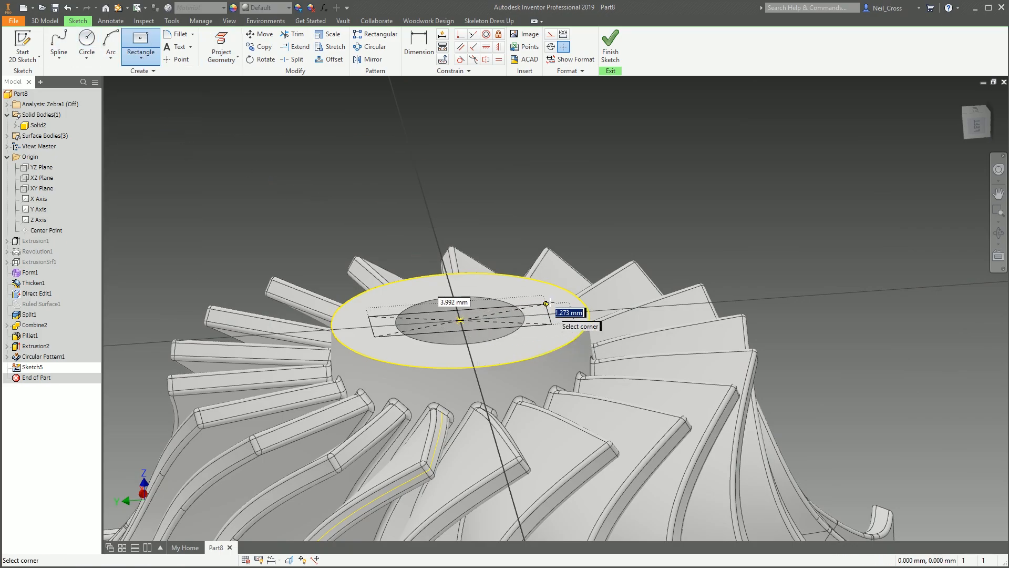
pyautogui.click(605, 288)
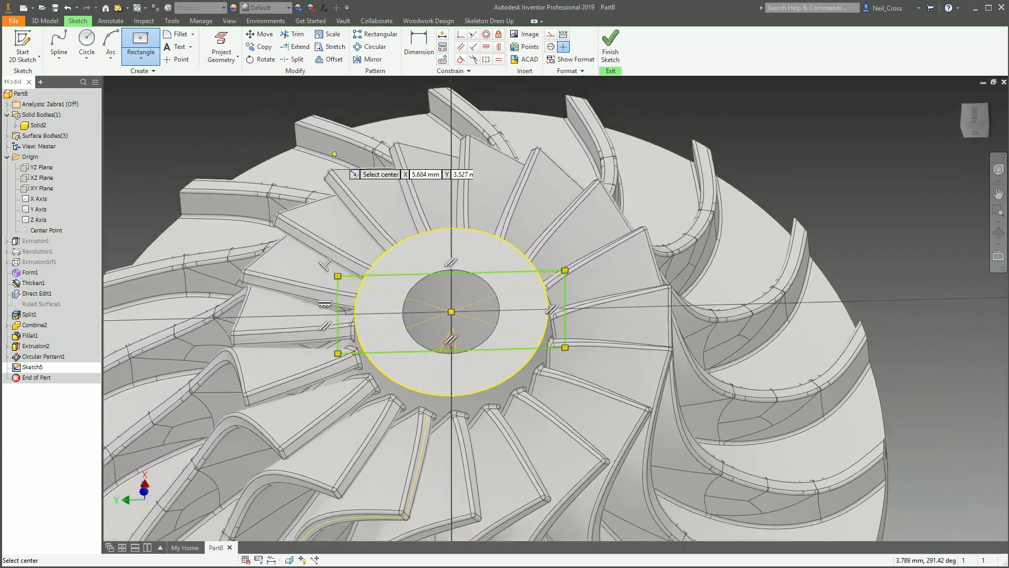
# Dimension the distance from the rectangle's short side to the hub centre as 4 mm.
pyautogui.click(419, 50)
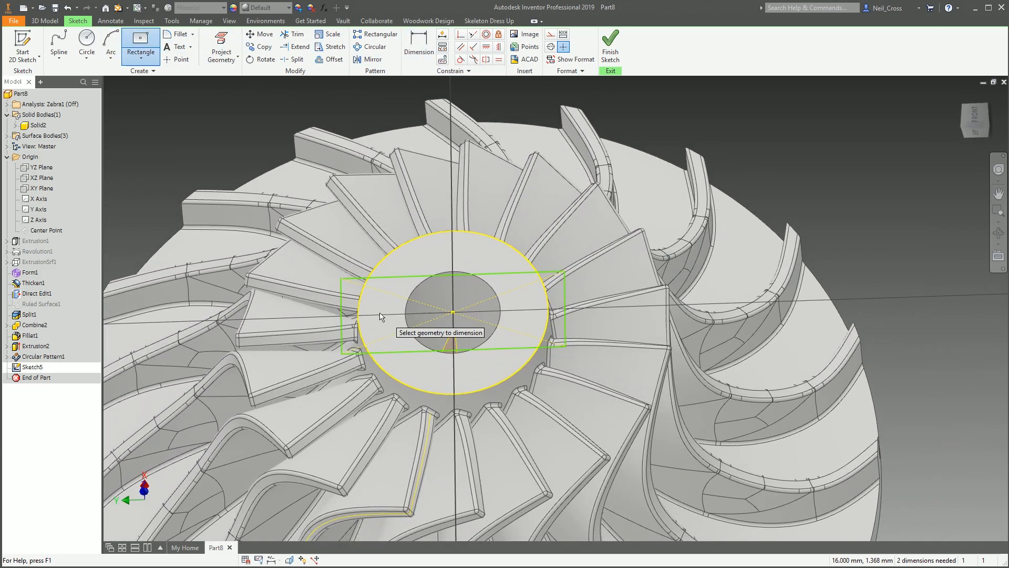
pyautogui.click(340, 312)
pyautogui.click(452, 294)
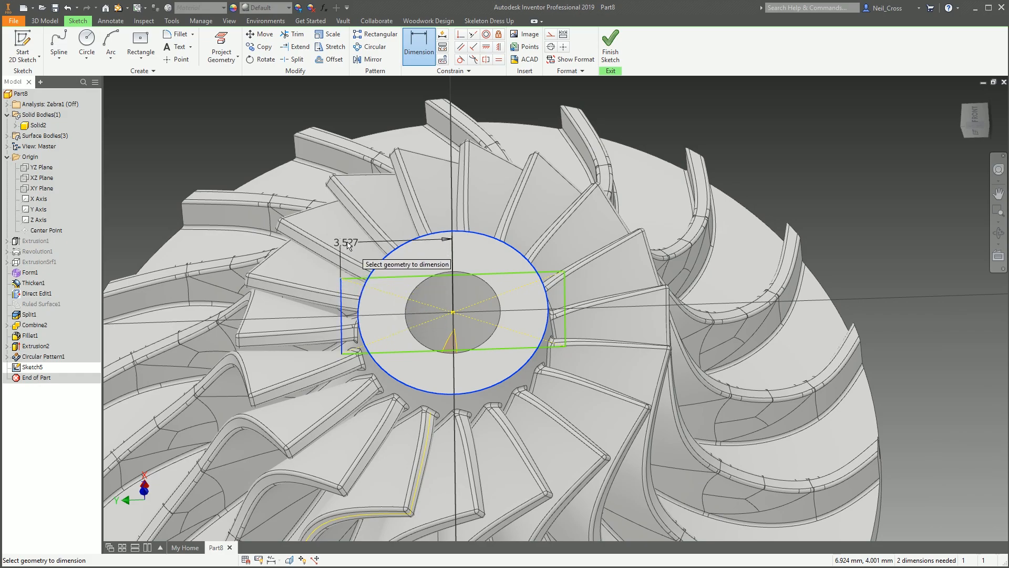
pyautogui.click(368, 201)
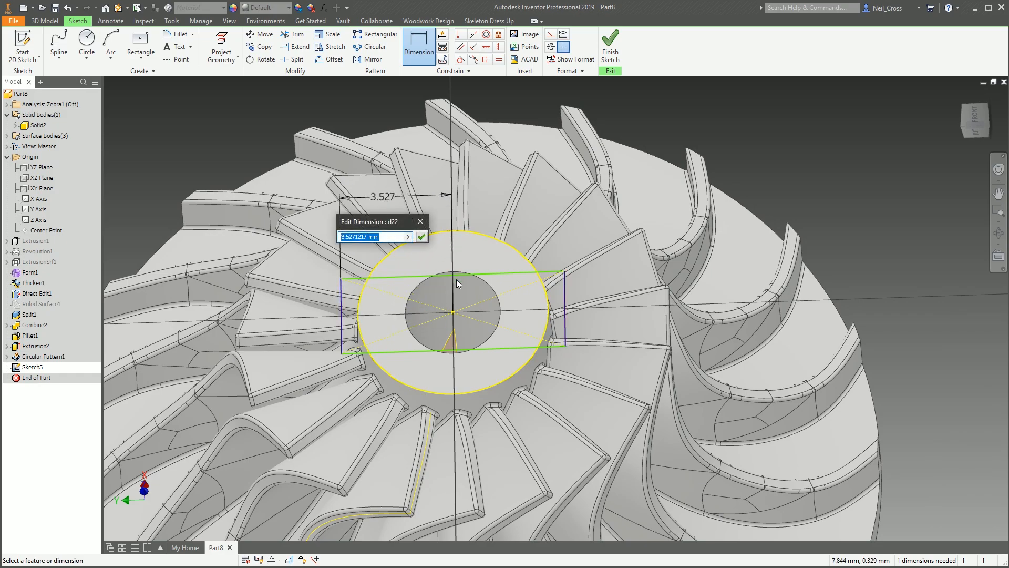
pyautogui.write('4')
pyautogui.press('Return')
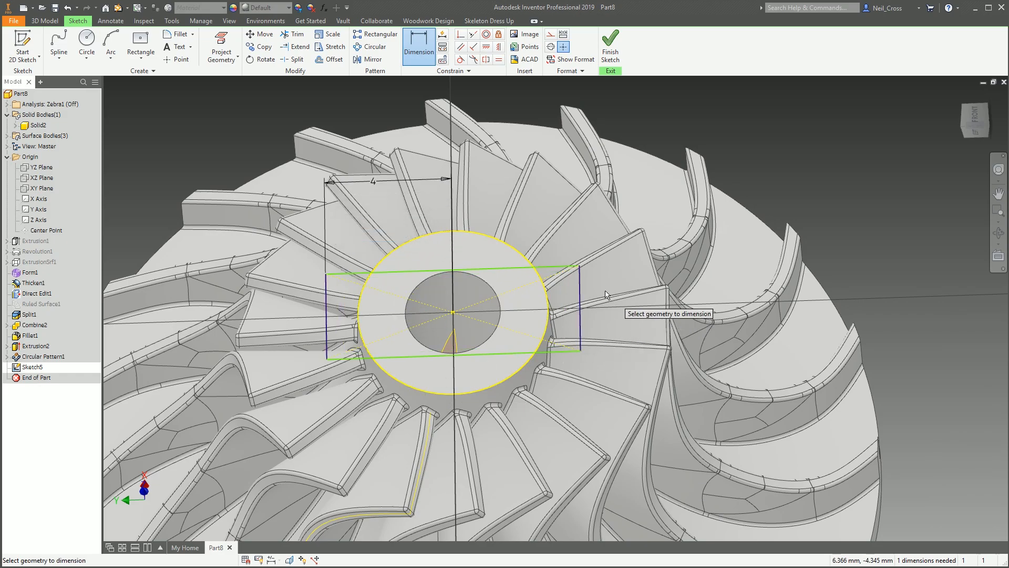
# Dimension the rectangle's short side as 2.5 mm and finish the sketch.
pyautogui.click(580, 310)
pyautogui.click(612, 299)
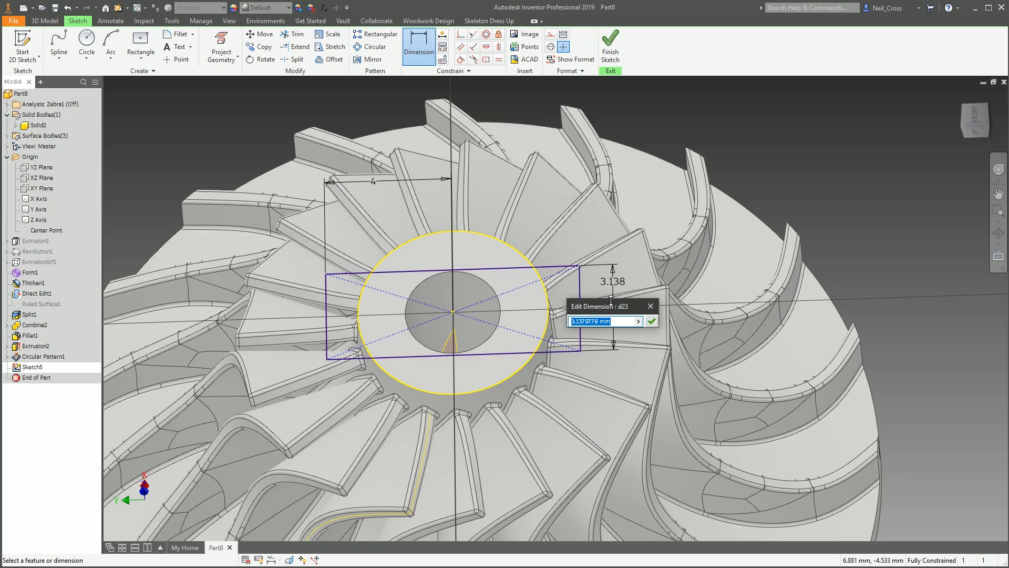
pyautogui.press('Return')
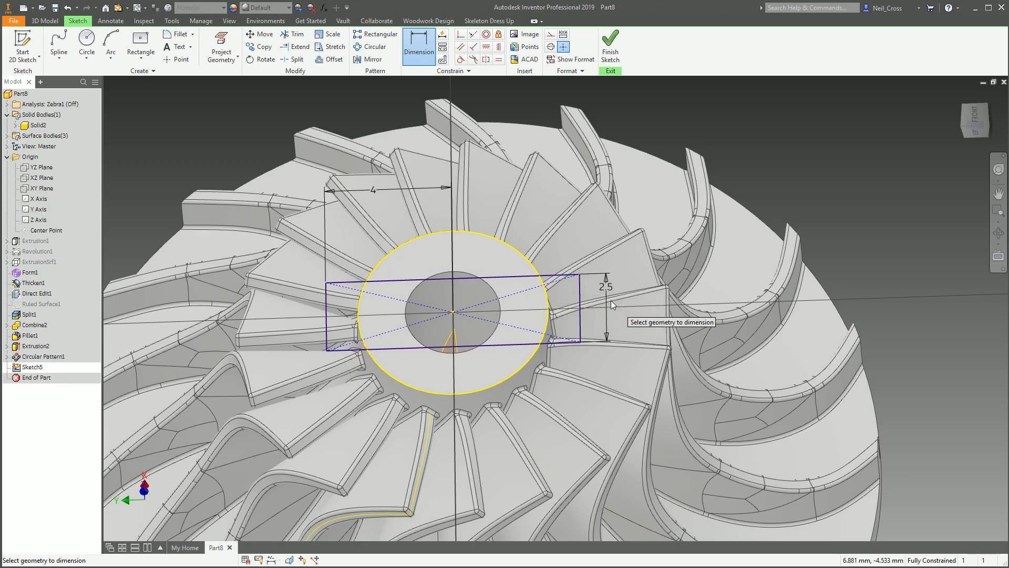
pyautogui.click(610, 42)
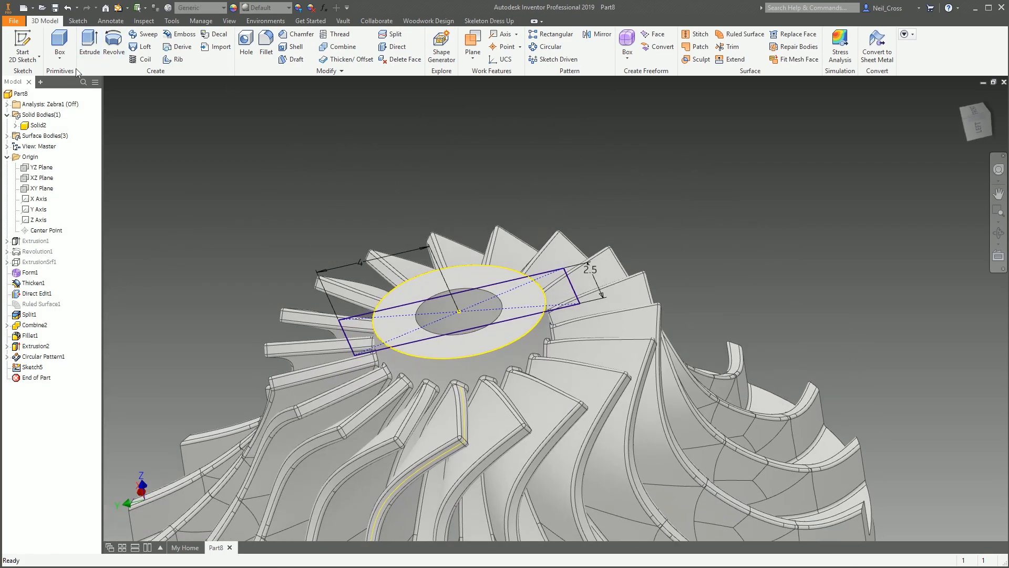
# Extrude the rectangle as a cut 0.5 mm down into the hub to form a slot across its top.
pyautogui.click(89, 42)
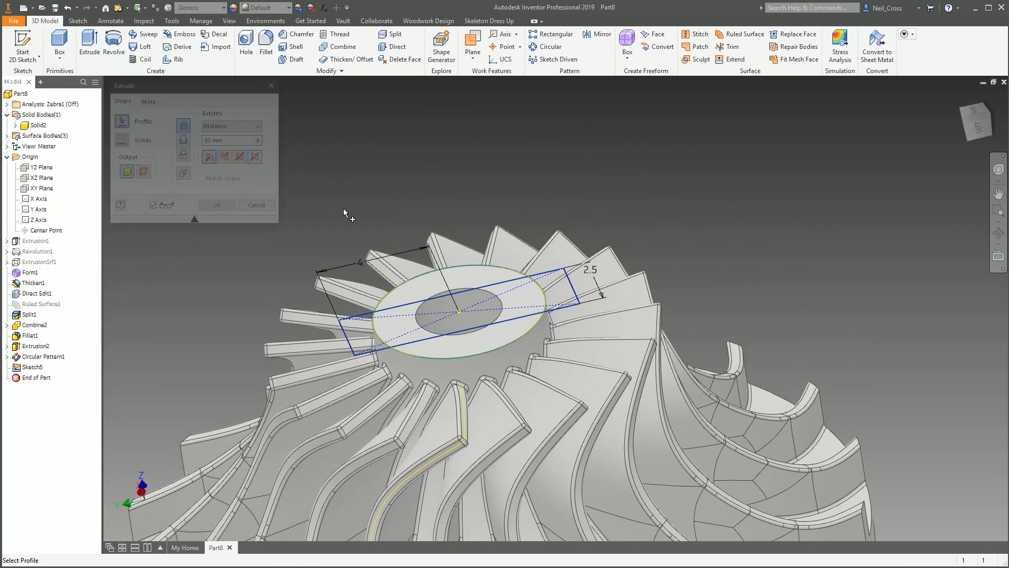
pyautogui.click(362, 329)
pyautogui.click(188, 144)
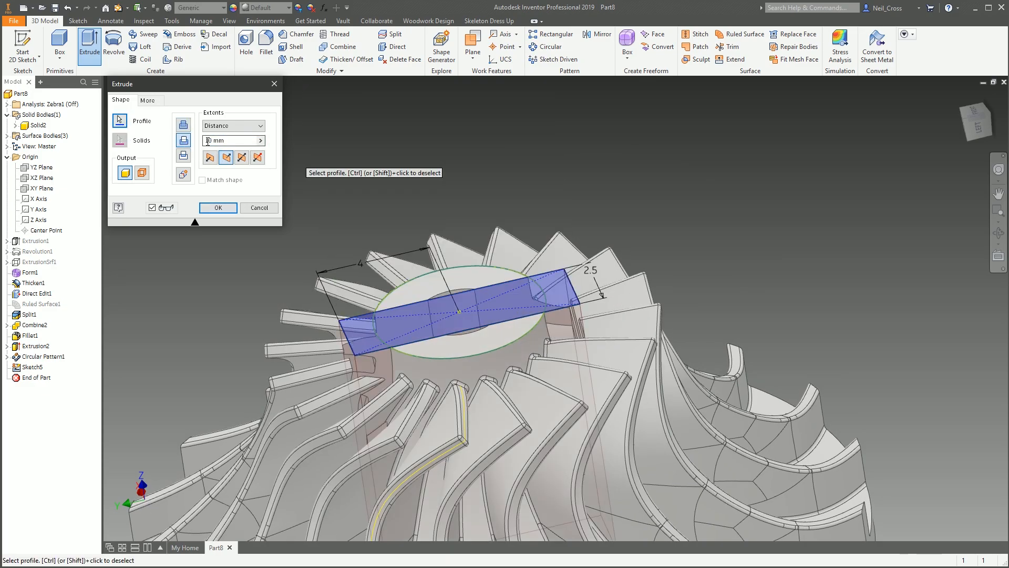
pyautogui.moveTo(214, 141); pyautogui.dragTo(191, 147)
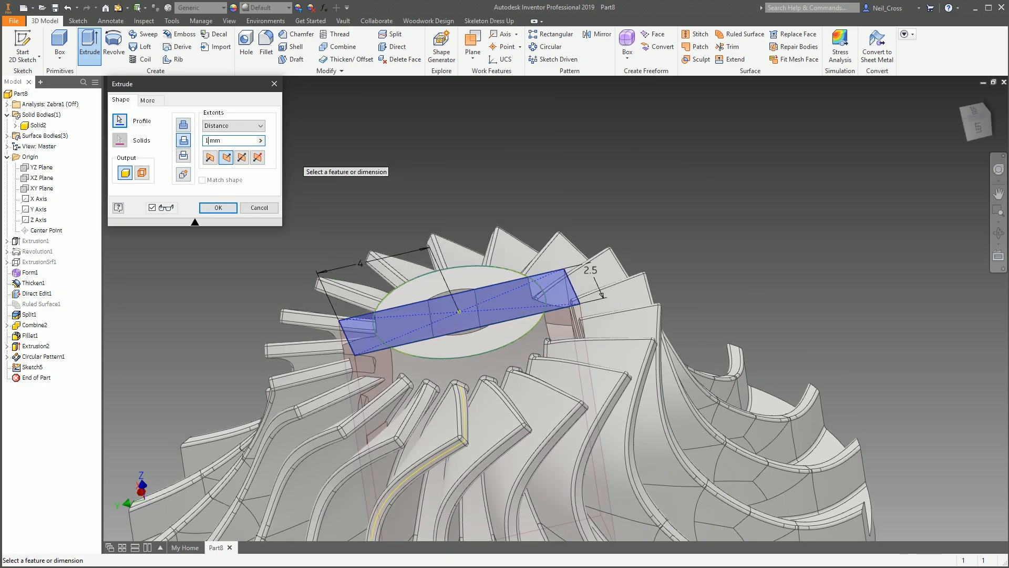
pyautogui.keyDown('shift'); pyautogui.moveTo(247, 231); pyautogui.dragTo(388, 340, button='middle'); pyautogui.keyUp('shift')
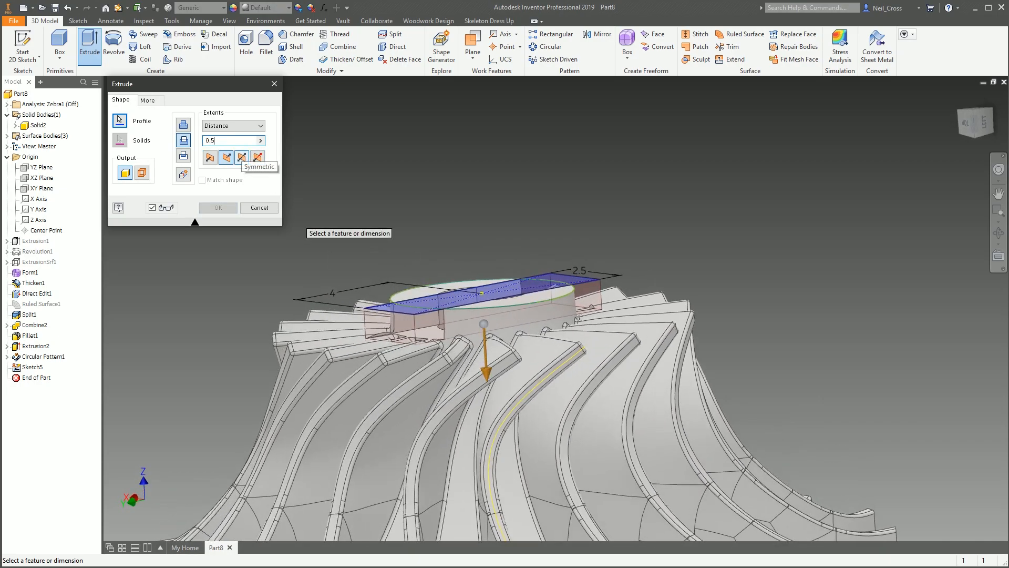
pyautogui.click(217, 206)
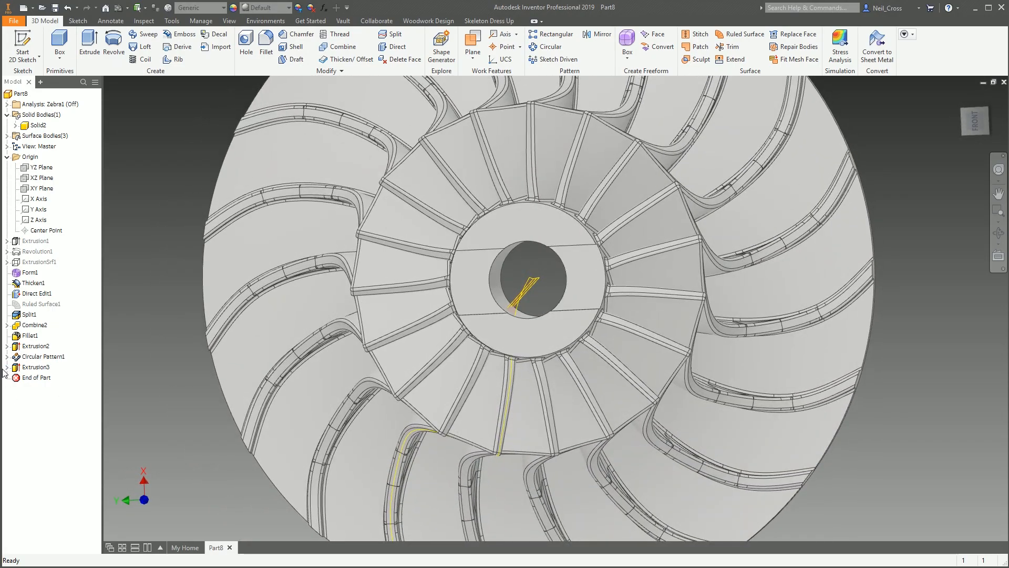
# Reopen the slot cut's sketch and set the rectangle's short side to 2 mm.
pyautogui.click(6, 367)
pyautogui.doubleClick(37, 378)
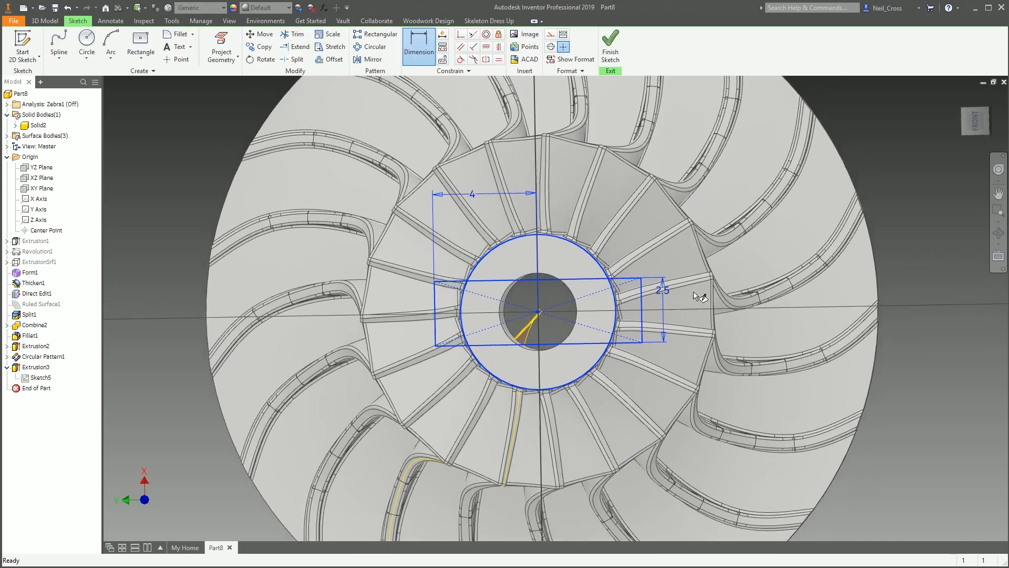
pyautogui.doubleClick(669, 311)
pyautogui.write('2')
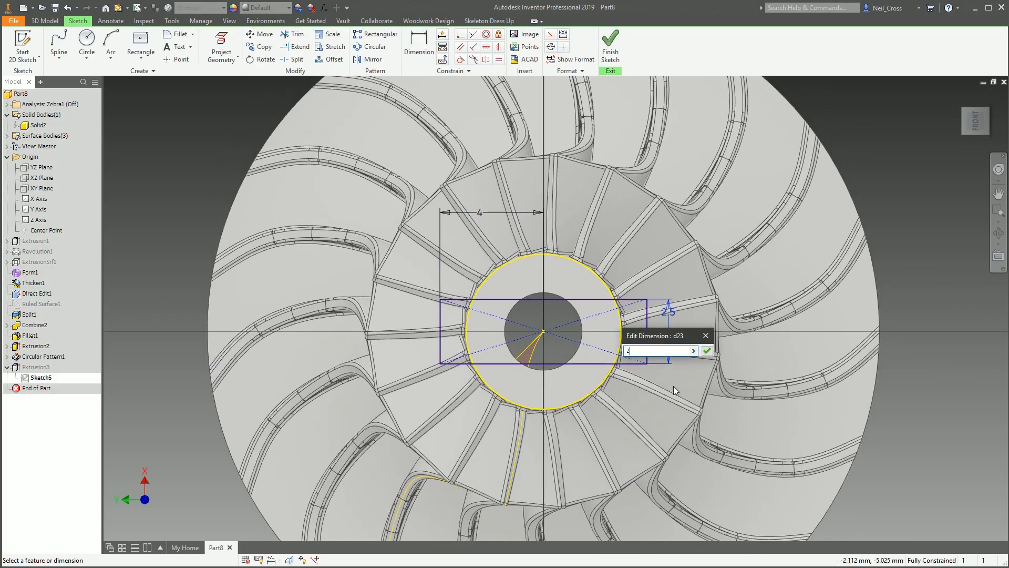
pyautogui.press('Return')
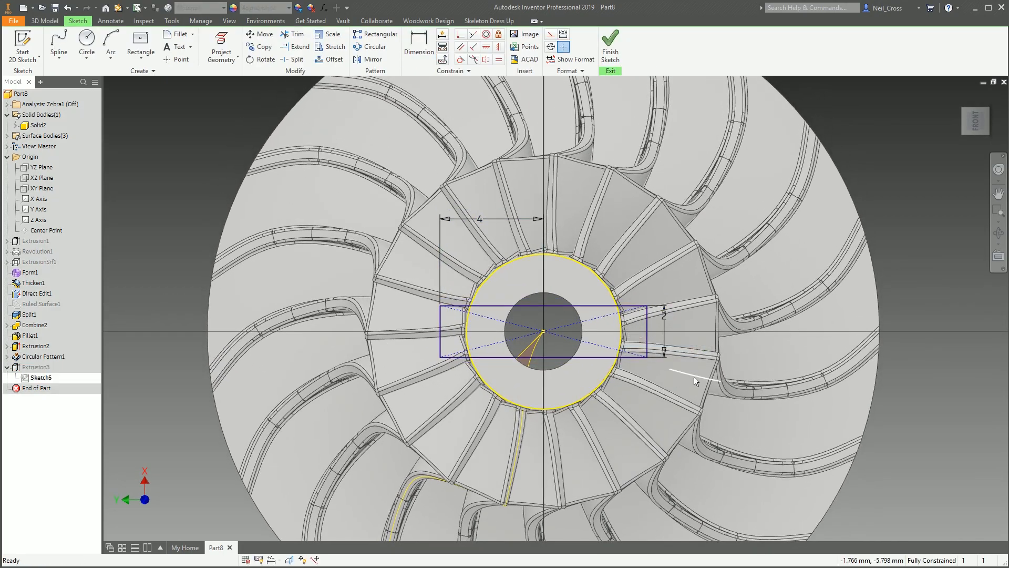
# Set the rectangle's short side to 1.5 mm and finish the sketch to update the slot.
pyautogui.doubleClick(663, 316)
pyautogui.write('1.5')
pyautogui.press('Return')
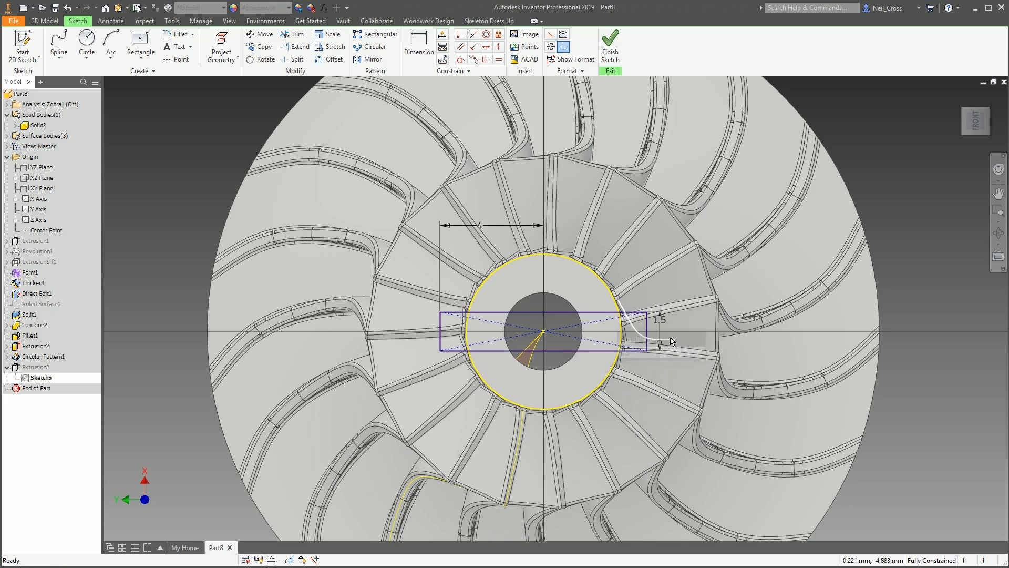
pyautogui.click(614, 42)
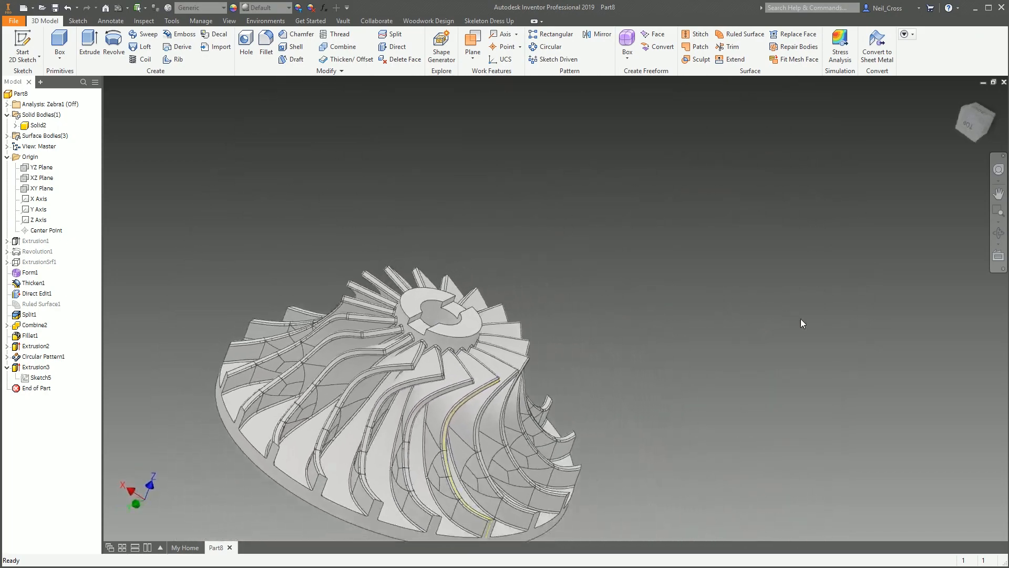
# Start a 0.1 mm fillet on the disc's upper rim, the hub's two outer top arcs and the bore's top edges.
pyautogui.click(274, 62)
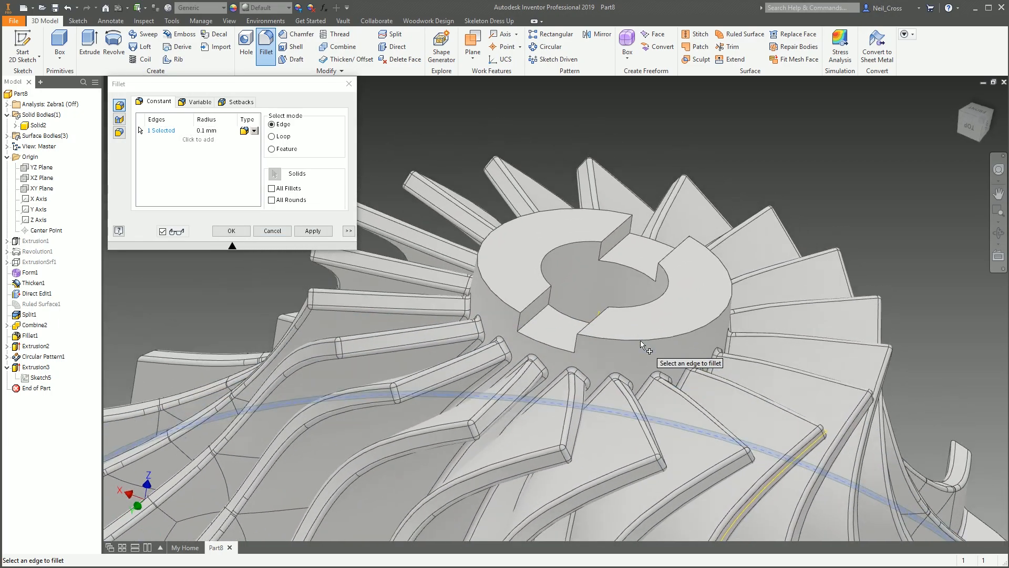
pyautogui.click(511, 299)
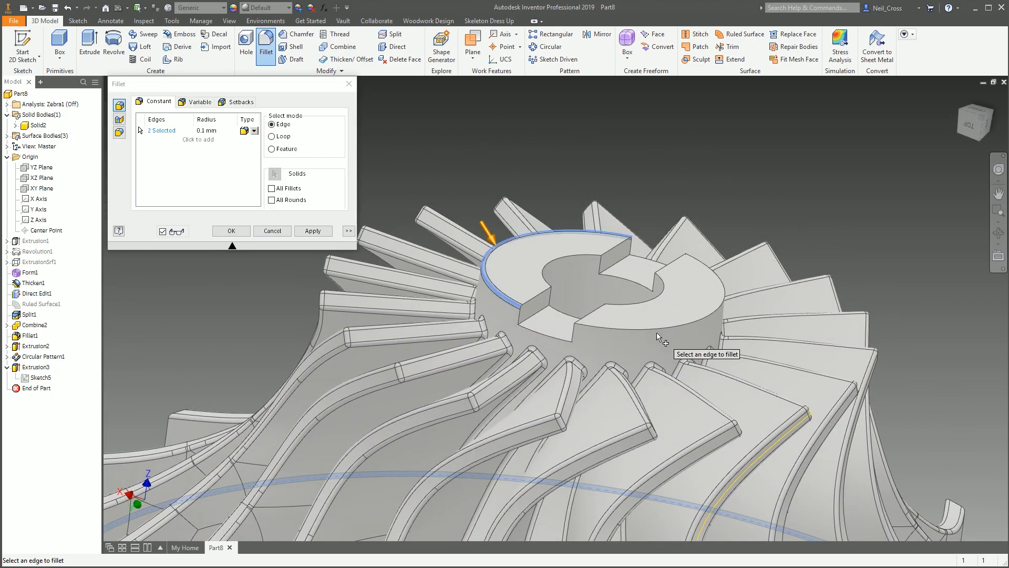
pyautogui.click(659, 333)
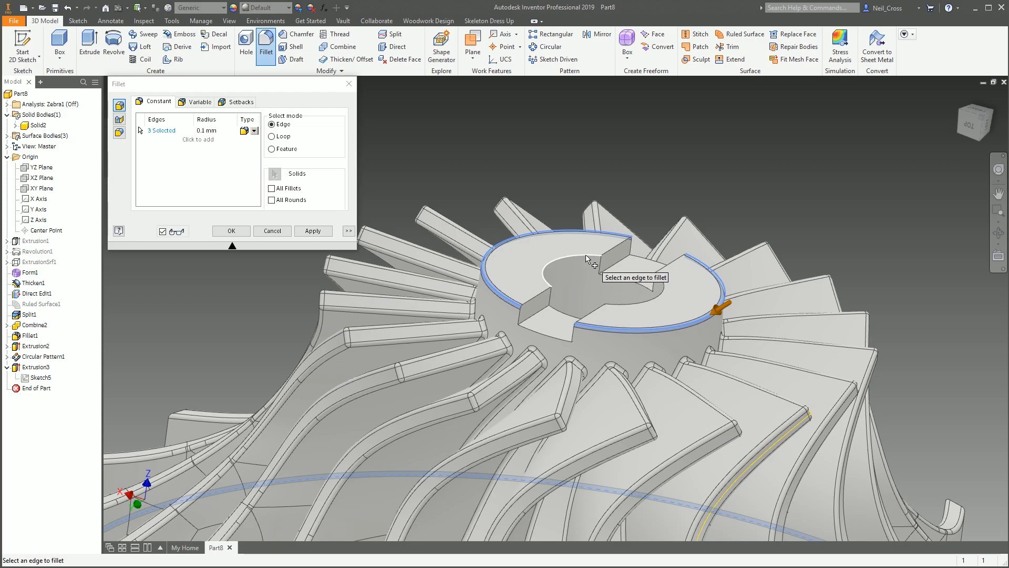
pyautogui.click(626, 305)
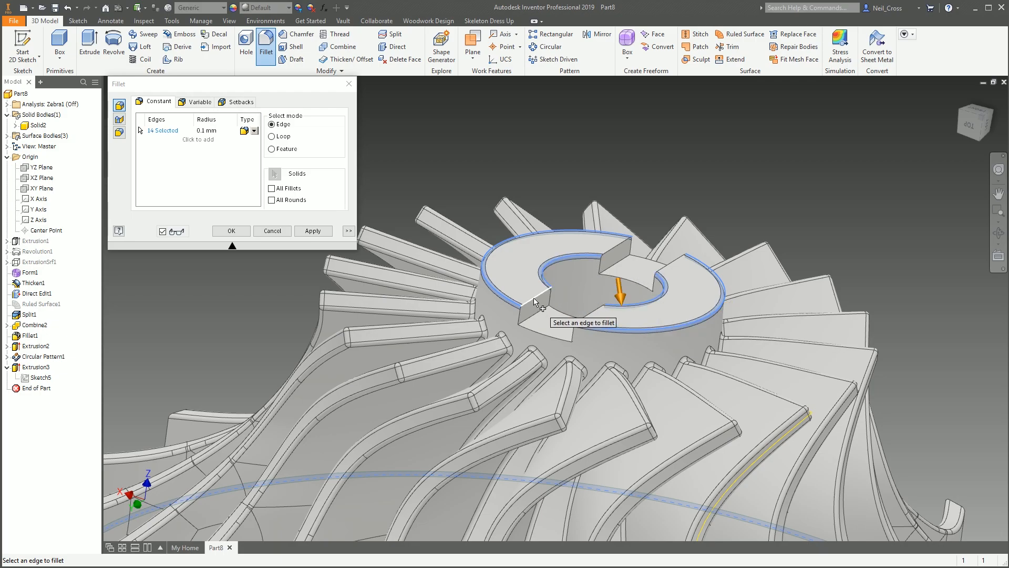
# Add the edges of both slot openings to the 0.1 mm fillet and apply it.
pyautogui.keyDown('shift'); pyautogui.moveTo(534, 299); pyautogui.dragTo(589, 305, button='middle'); pyautogui.keyUp('shift')
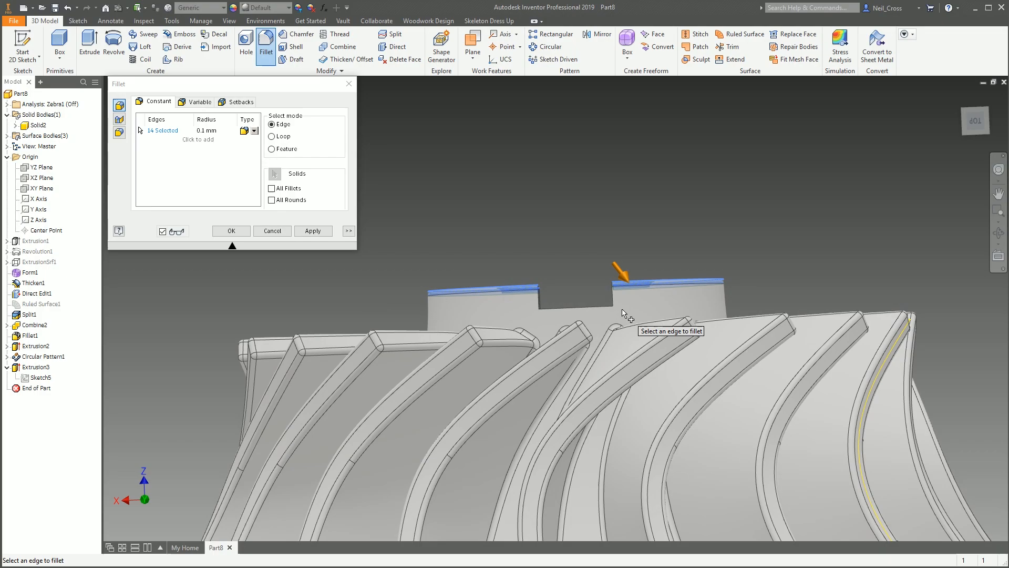
pyautogui.click(590, 304)
pyautogui.keyDown('shift'); pyautogui.moveTo(667, 342); pyautogui.dragTo(754, 253, button='middle'); pyautogui.keyUp('shift')
pyautogui.click(730, 228)
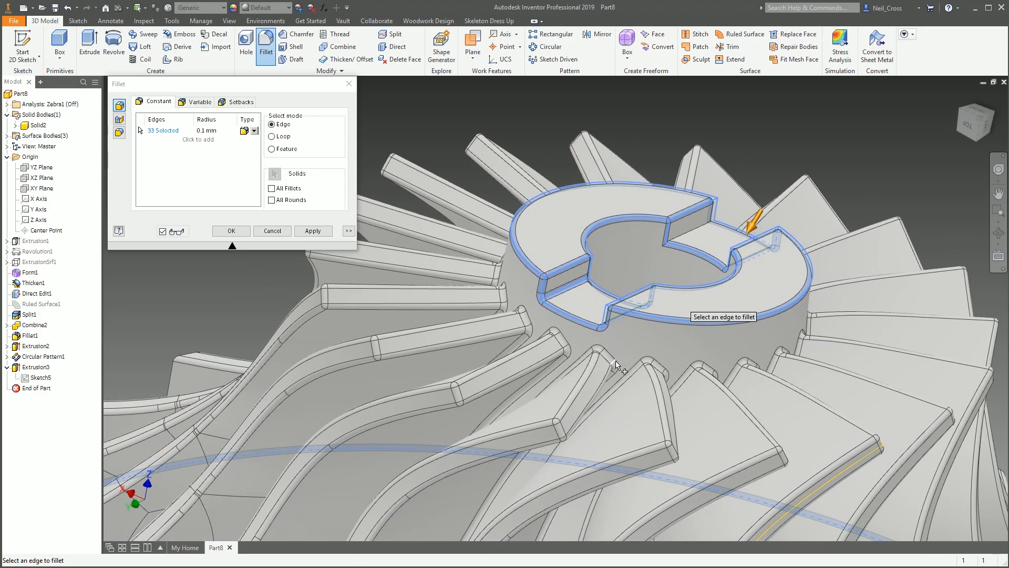
pyautogui.keyDown('shift'); pyautogui.moveTo(617, 365); pyautogui.dragTo(396, 293, button='middle'); pyautogui.keyUp('shift')
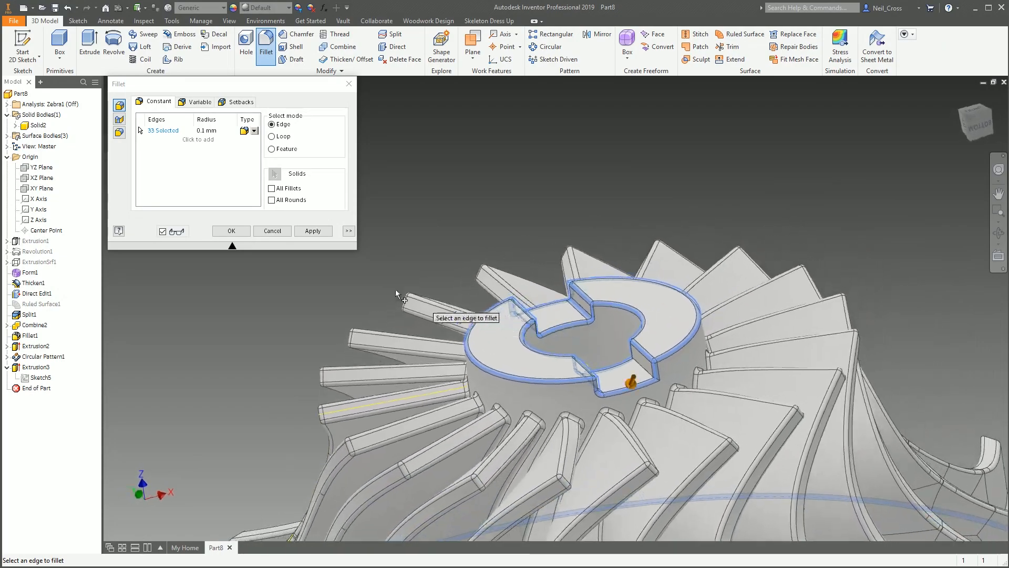
pyautogui.click(228, 232)
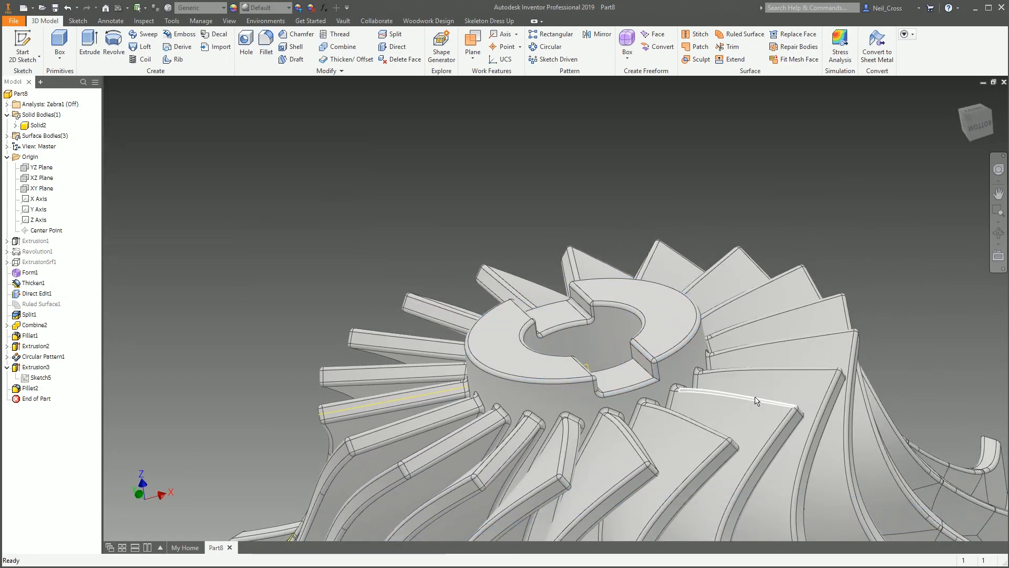
# Turn off the surface visibility of the freeform feature Form1.
pyautogui.scroll(-5, 711, 399)
pyautogui.keyDown('shift'); pyautogui.moveTo(711, 398); pyautogui.dragTo(592, 374, button='middle'); pyautogui.keyUp('shift')
pyautogui.doubleClick(30, 389)
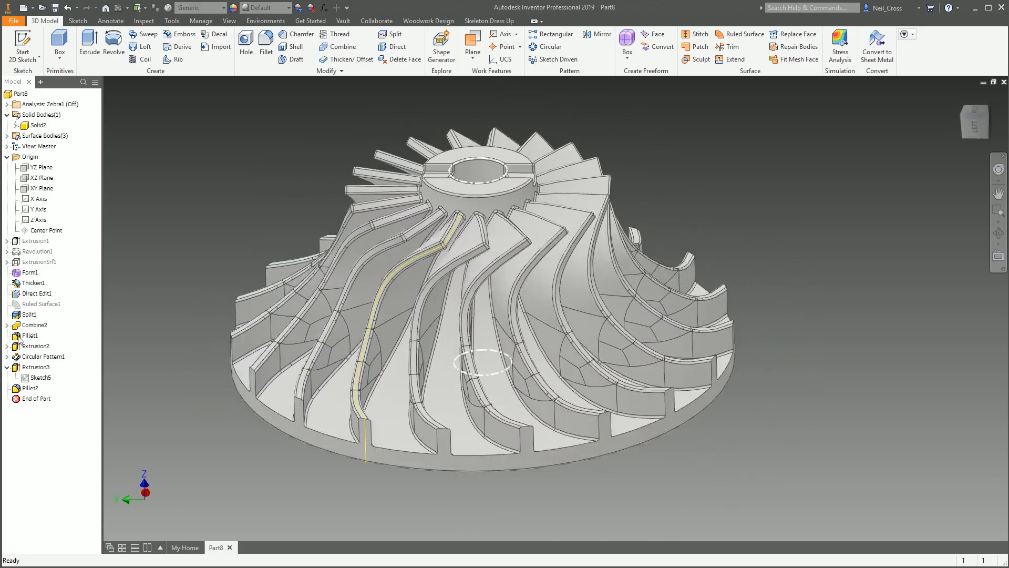
pyautogui.rightClick(29, 273)
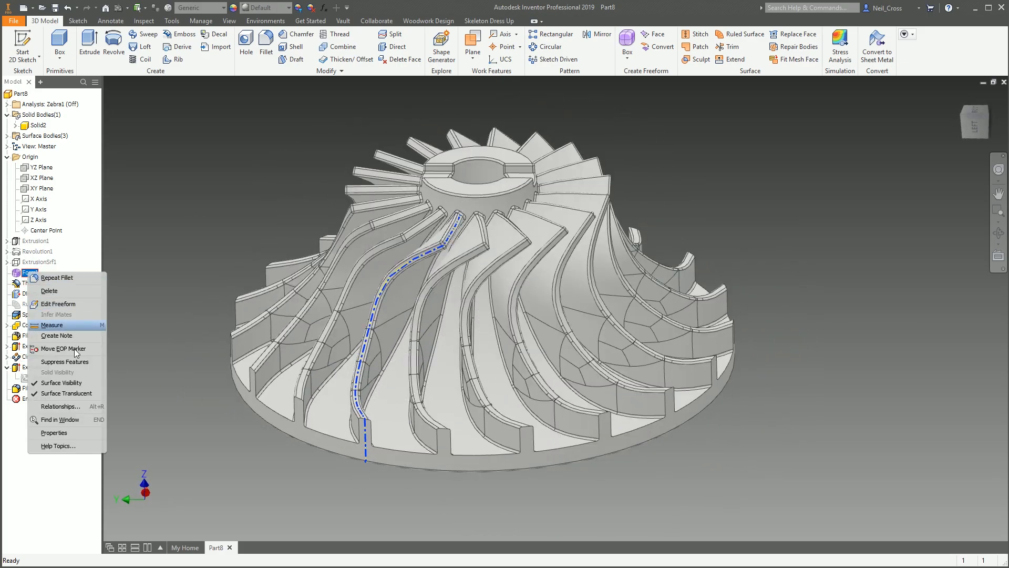
pyautogui.click(67, 384)
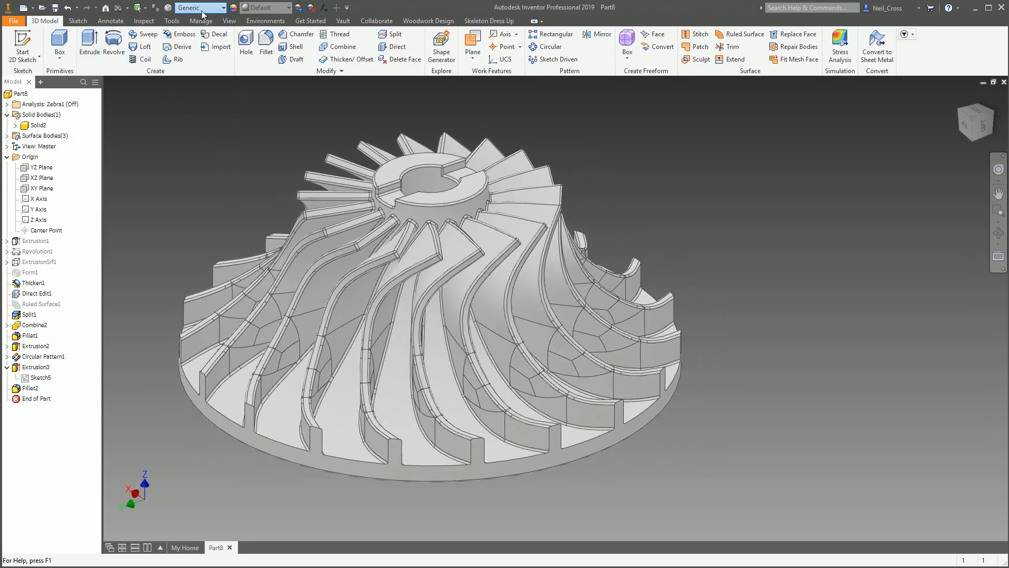
# Assign the Stainless Steel material from the Autodesk Material Library to the part.
pyautogui.click(202, 7)
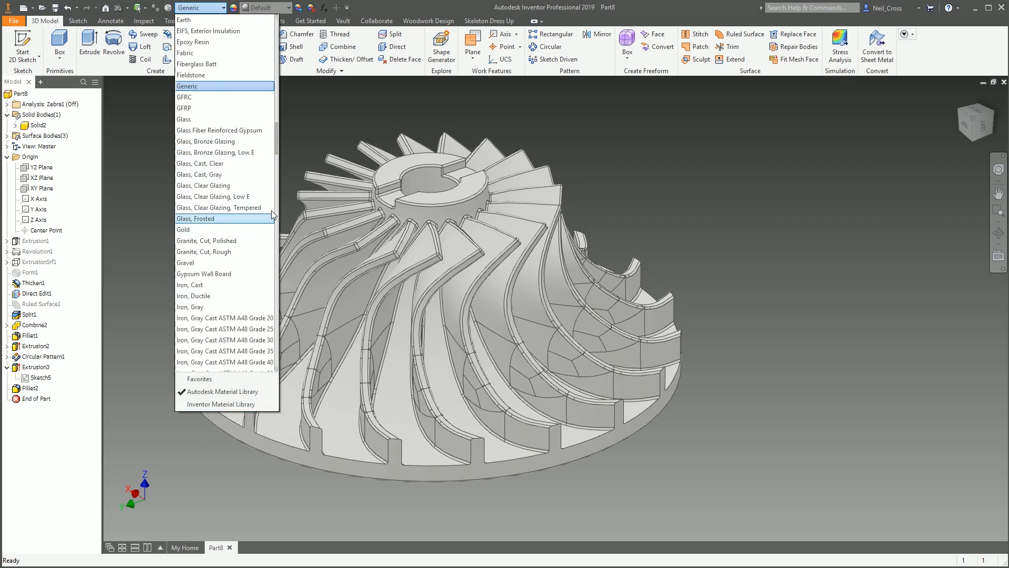
pyautogui.moveTo(276, 144); pyautogui.dragTo(283, 251)
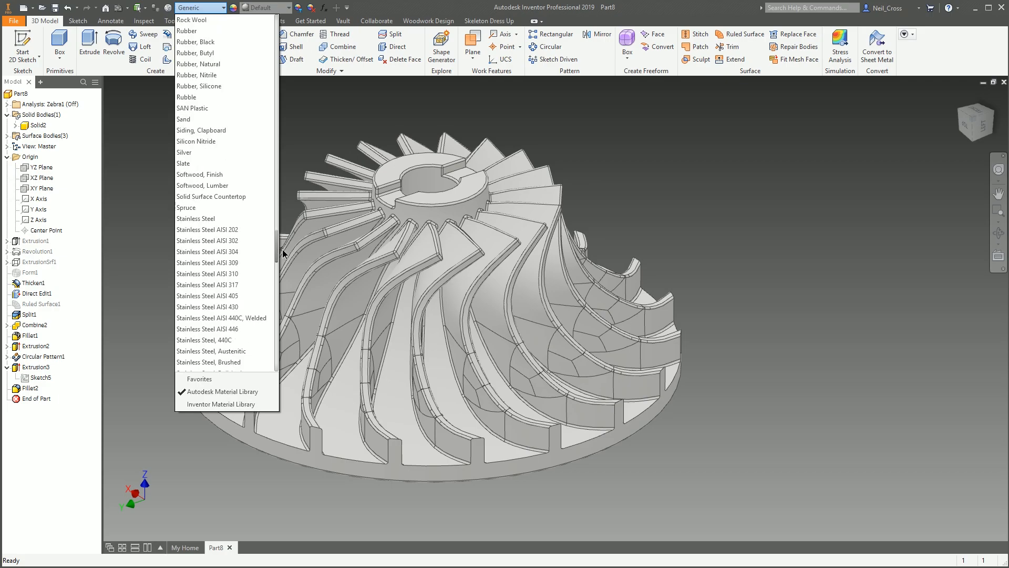
pyautogui.scroll(-3, 263, 237)
pyautogui.click(225, 218)
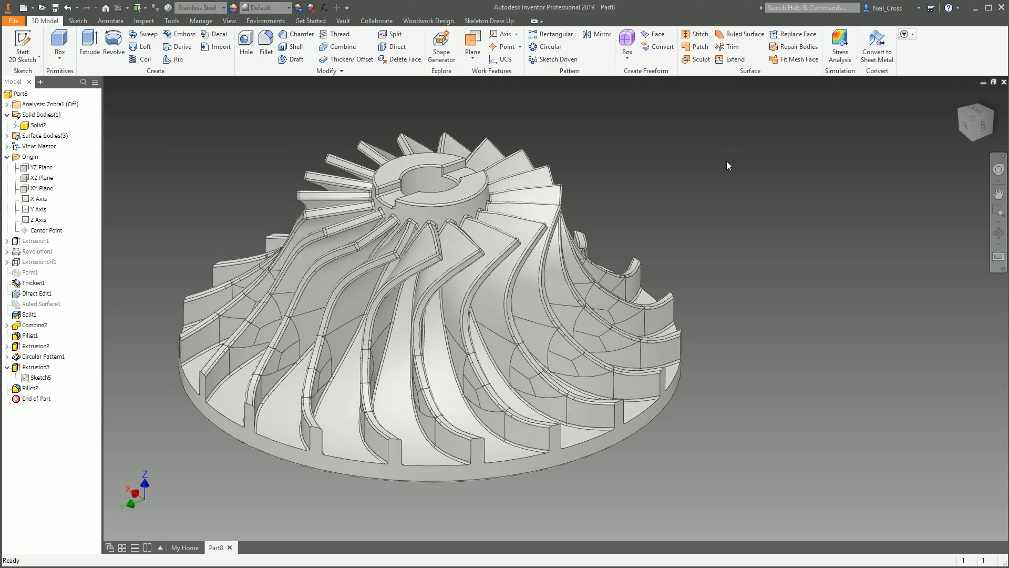
# Apply the Stainless - Polished appearance from the Autodesk Appearance Library to the part.
pyautogui.click(277, 11)
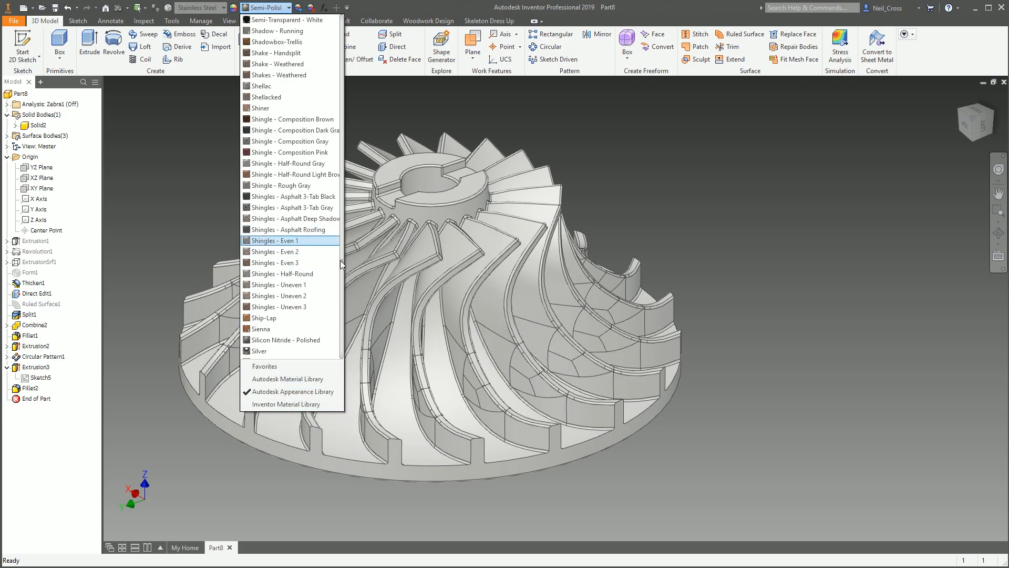
pyautogui.moveTo(341, 262); pyautogui.dragTo(369, 294)
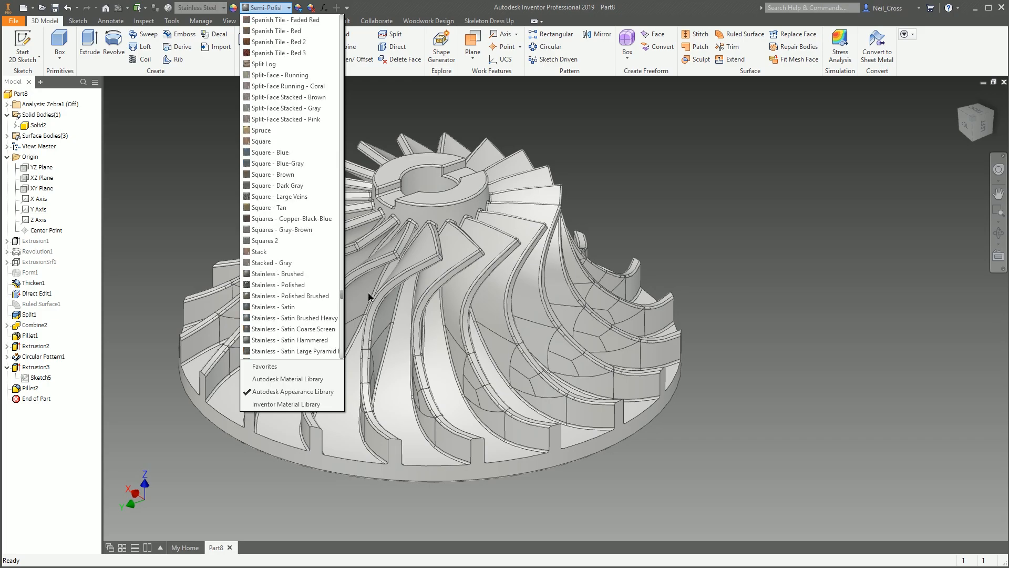
pyautogui.scroll(-2, 287, 337)
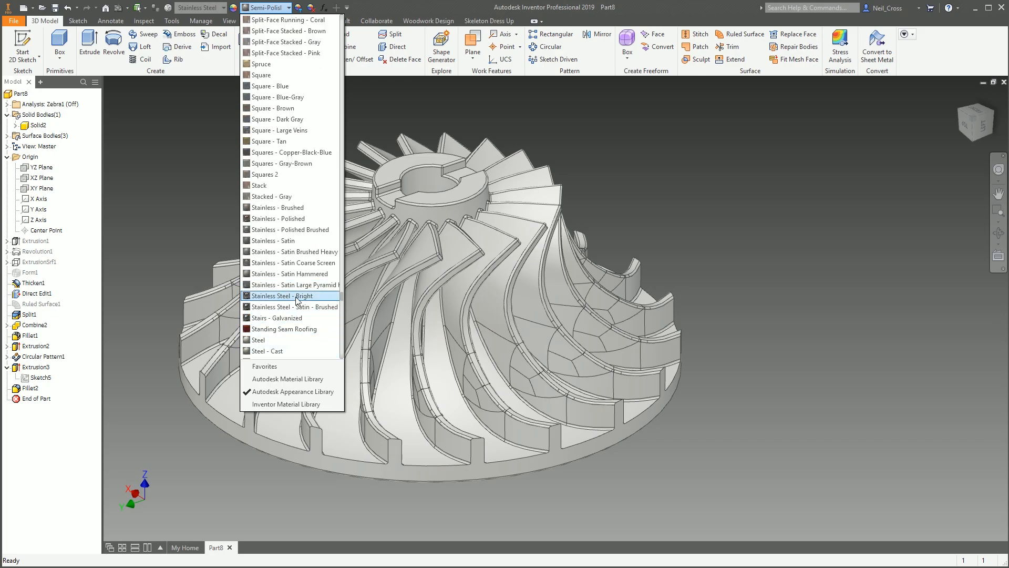
pyautogui.click(278, 219)
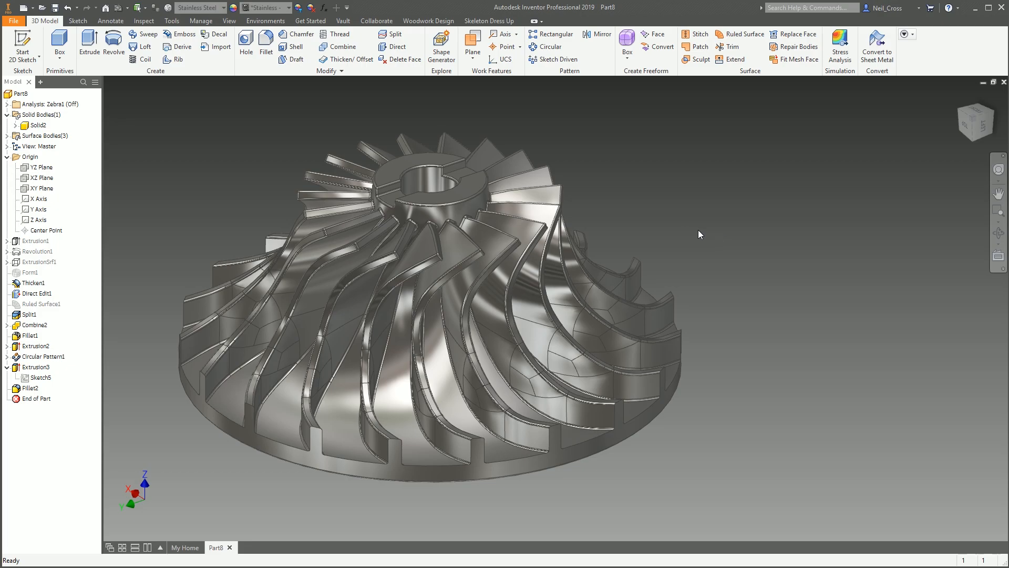
# Align the view squarely to the impeller's side with the Z axis upright and define it as the Front view.
pyautogui.keyDown('shift'); pyautogui.moveTo(537, 169); pyautogui.dragTo(608, 153, button='middle'); pyautogui.keyUp('shift')
pyautogui.click(972, 127)
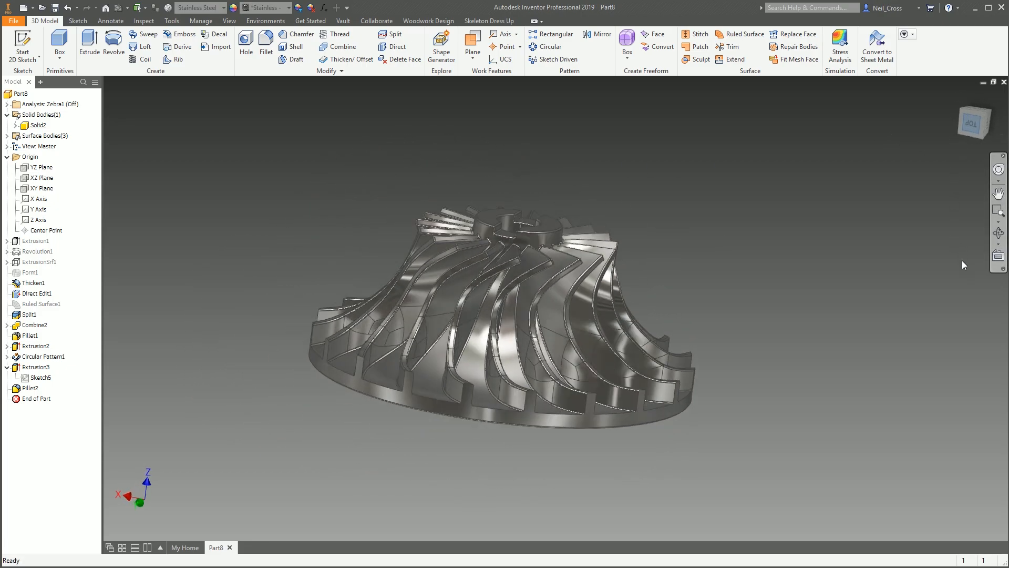
pyautogui.rightClick(970, 130)
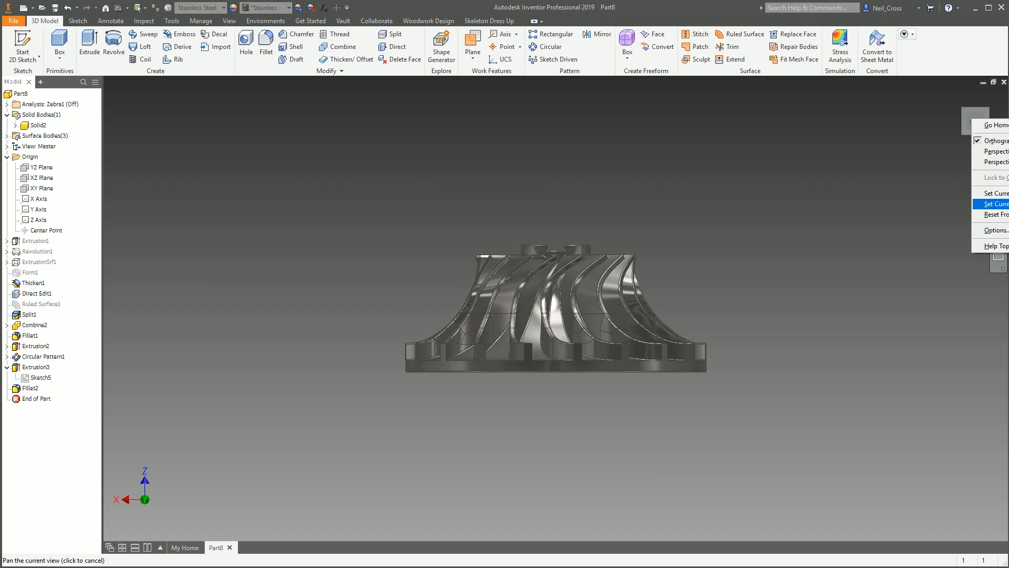
pyautogui.click(1005, 204)
pyautogui.keyDown('shift'); pyautogui.moveTo(711, 250); pyautogui.dragTo(507, 145, button='middle'); pyautogui.keyUp('shift')
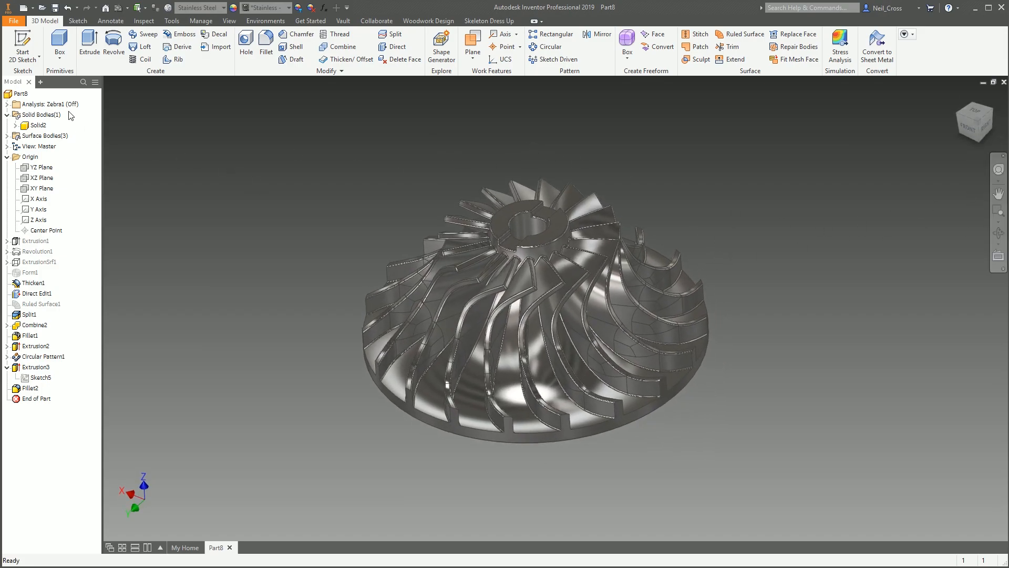
# Set the model's visual style to Realistic.
pyautogui.click(229, 21)
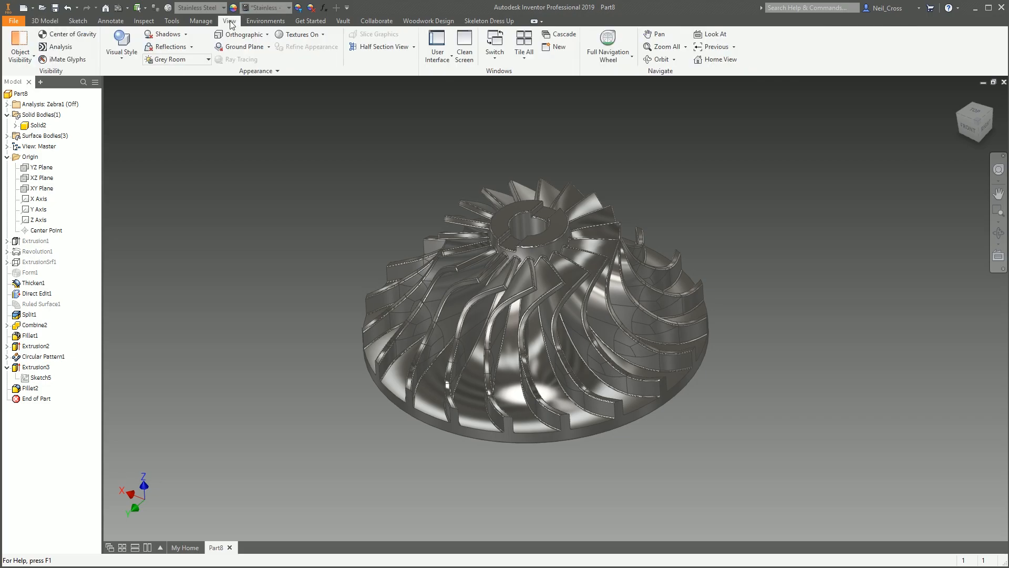
pyautogui.click(125, 49)
pyautogui.click(147, 76)
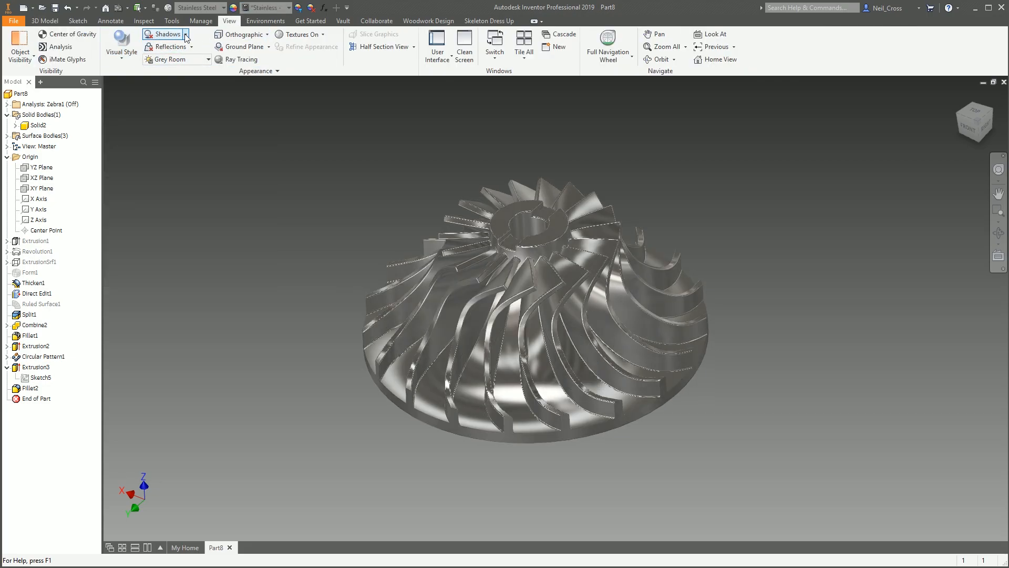
# Turn on shadows and ground reflections for the impeller display.
pyautogui.click(185, 34)
pyautogui.click(150, 48)
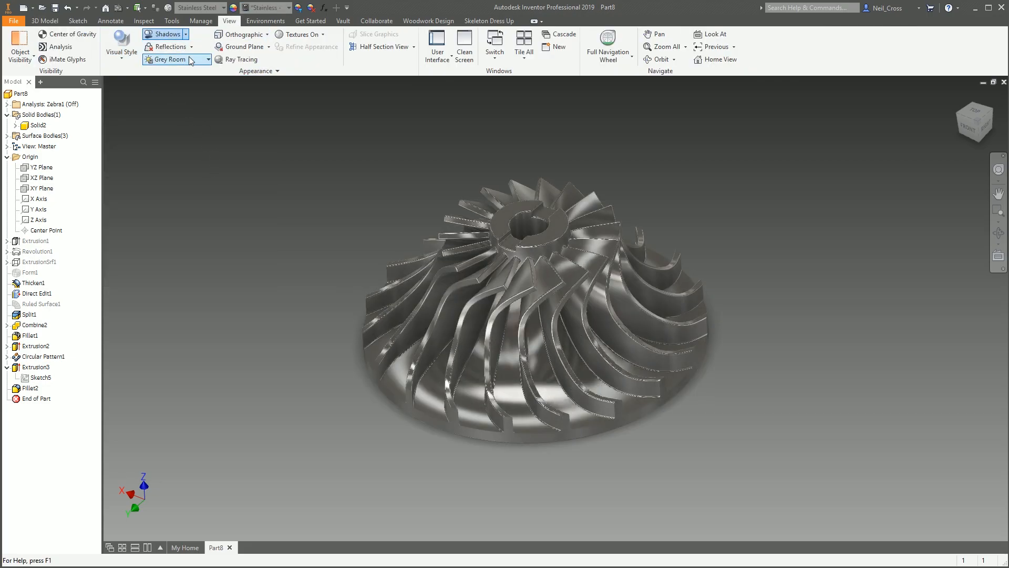
pyautogui.click(171, 48)
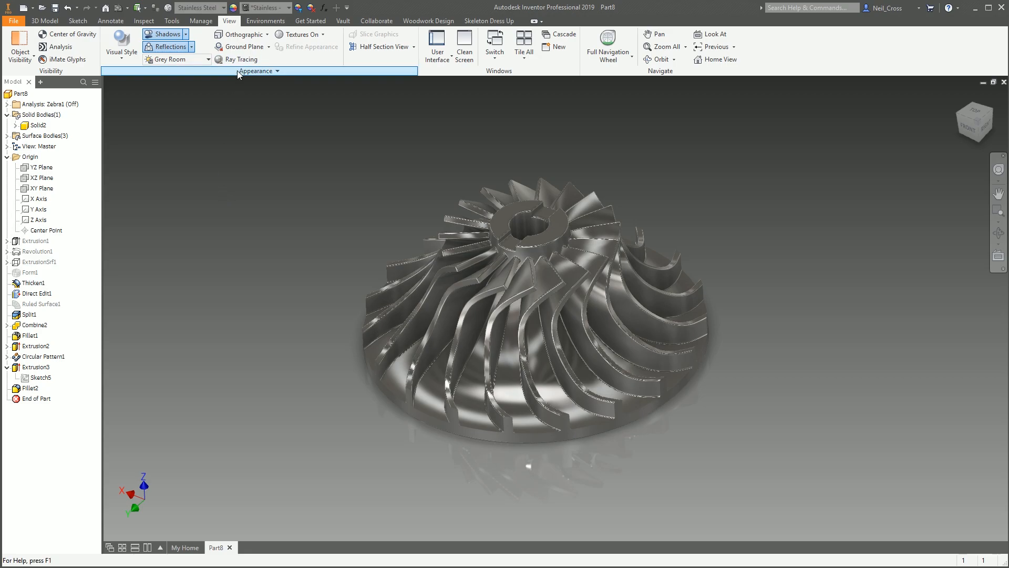
# Switch the view projection from orthographic to perspective and look over the impeller.
pyautogui.click(241, 35)
pyautogui.click(243, 72)
pyautogui.keyDown('shift'); pyautogui.moveTo(290, 257); pyautogui.dragTo(832, 295, button='middle'); pyautogui.keyUp('shift')
pyautogui.scroll(-3, 866, 265)
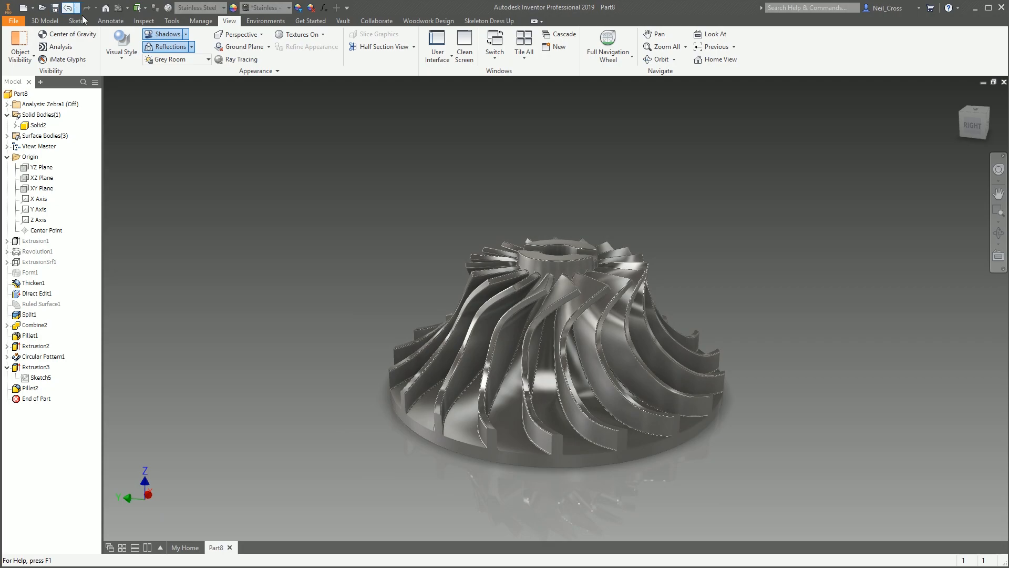
# Reopen the freeform feature Form1 and start Edit Form on the blade surface with the transform space set to World.
pyautogui.click(53, 21)
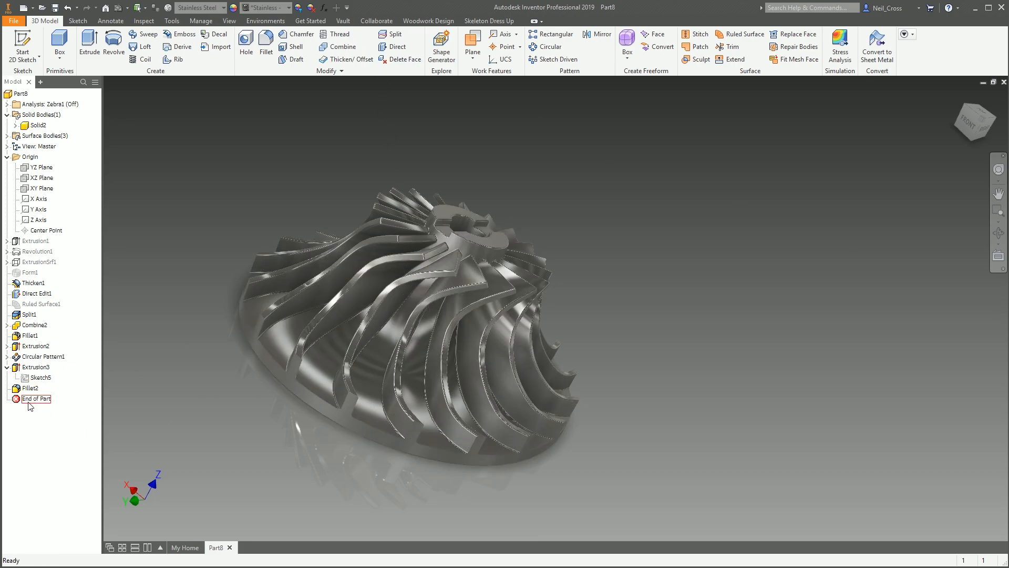
pyautogui.doubleClick(30, 272)
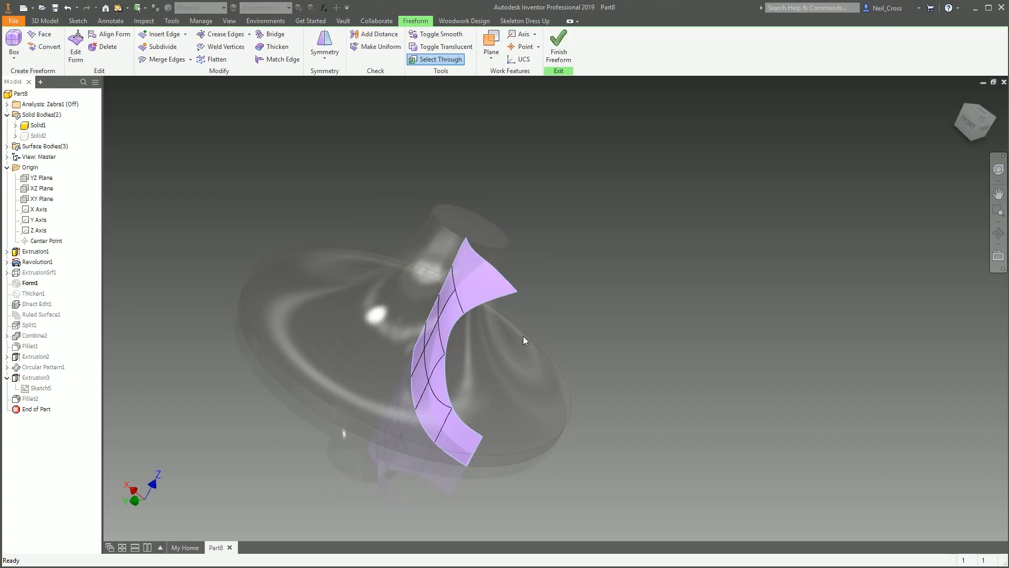
pyautogui.click(76, 46)
pyautogui.click(516, 290)
pyautogui.keyDown('shift'); pyautogui.moveTo(566, 327); pyautogui.dragTo(507, 280, button='middle'); pyautogui.keyUp('shift')
pyautogui.click(243, 178)
pyautogui.scroll(3, 590, 355)
pyautogui.click(212, 176)
# Move the blade's upper outer corner point about -0.9 mm along Y and finish the freeform edit.
pyautogui.click(528, 294)
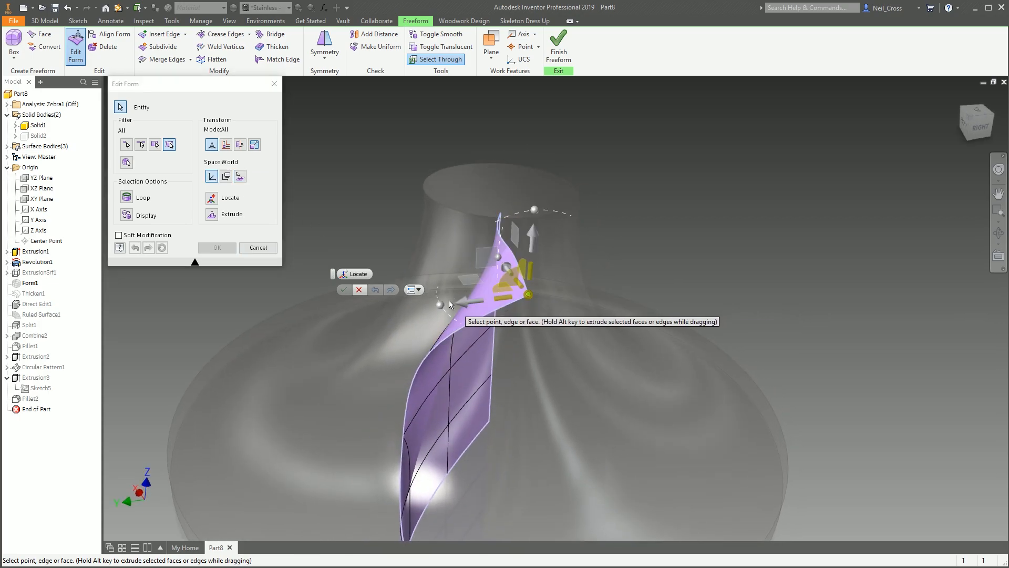
pyautogui.moveTo(470, 301); pyautogui.dragTo(497, 298)
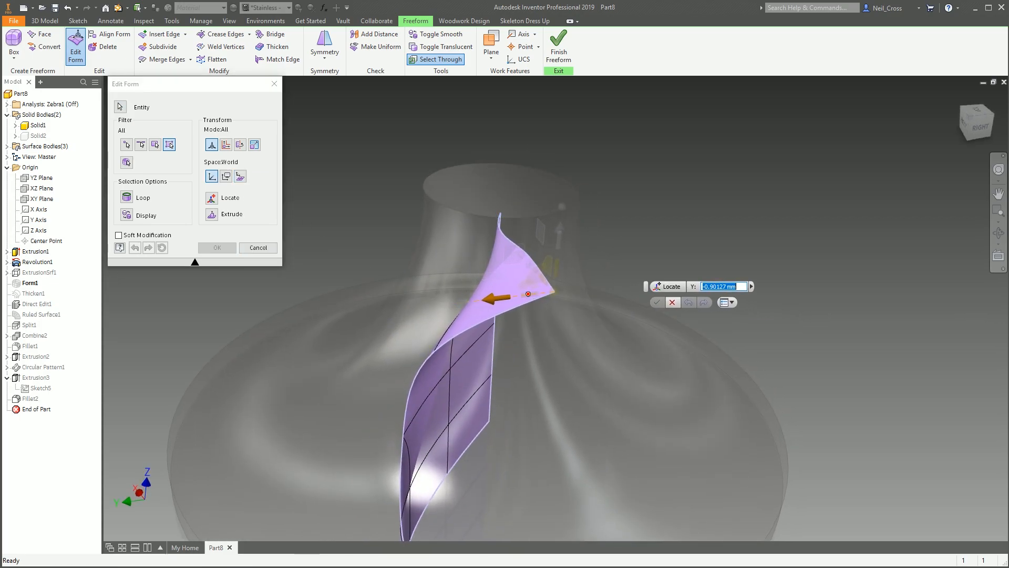
pyautogui.click(212, 247)
pyautogui.click(552, 63)
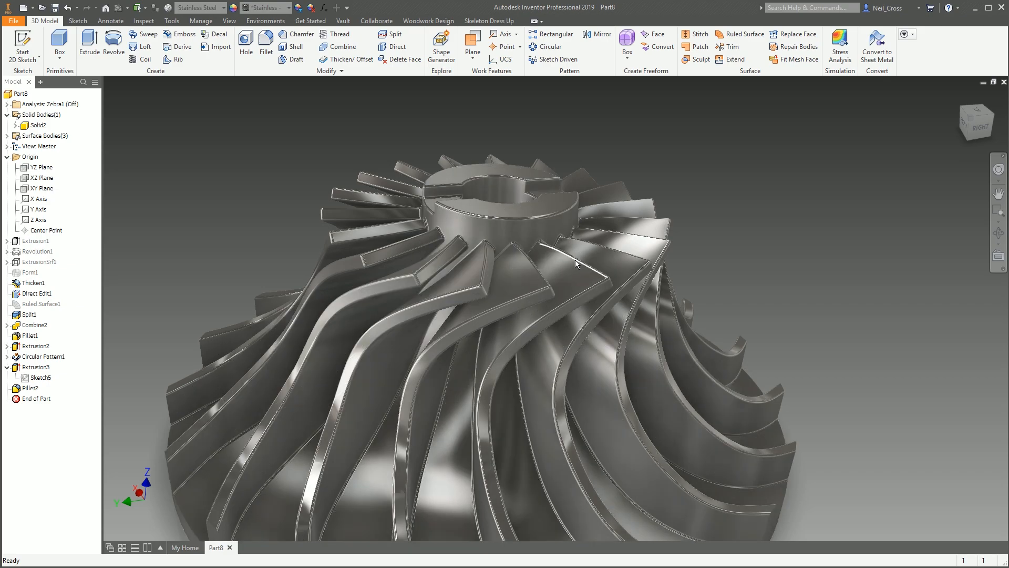
pyautogui.keyDown('shift'); pyautogui.moveTo(844, 270); pyautogui.dragTo(598, 298, button='middle'); pyautogui.keyUp('shift')
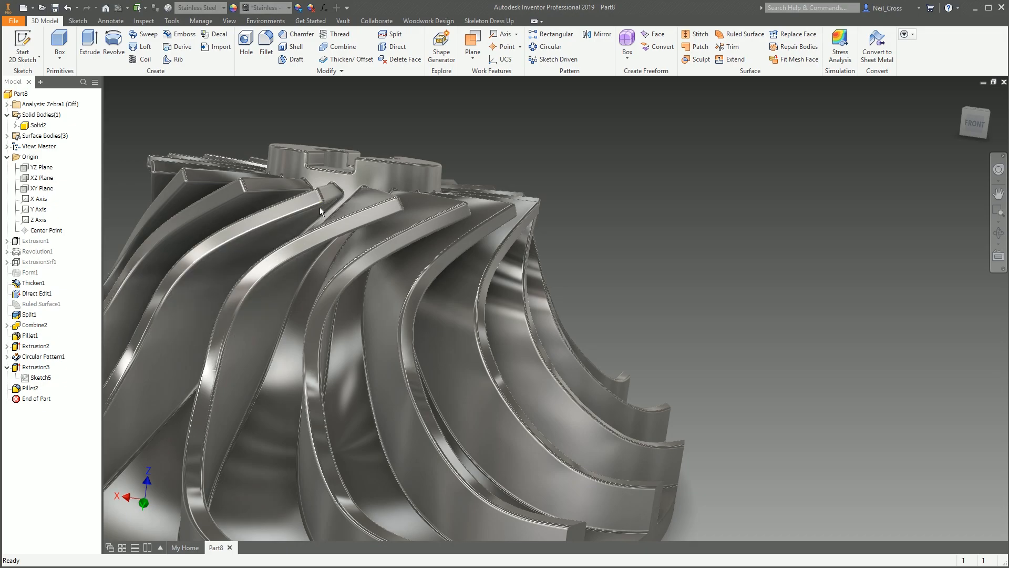
pyautogui.keyDown('shift'); pyautogui.moveTo(320, 208); pyautogui.dragTo(945, 417, button='middle'); pyautogui.keyUp('shift')
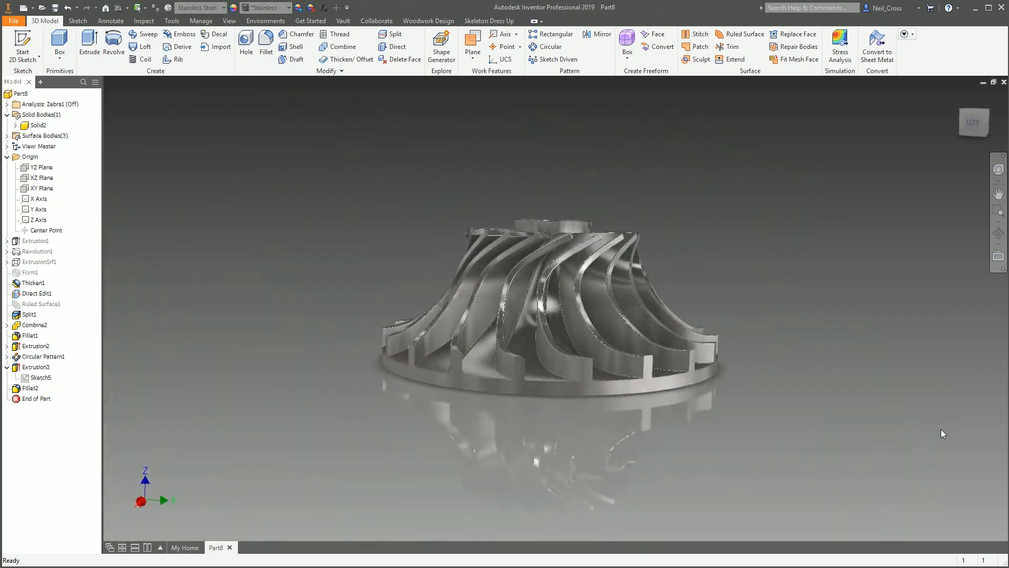